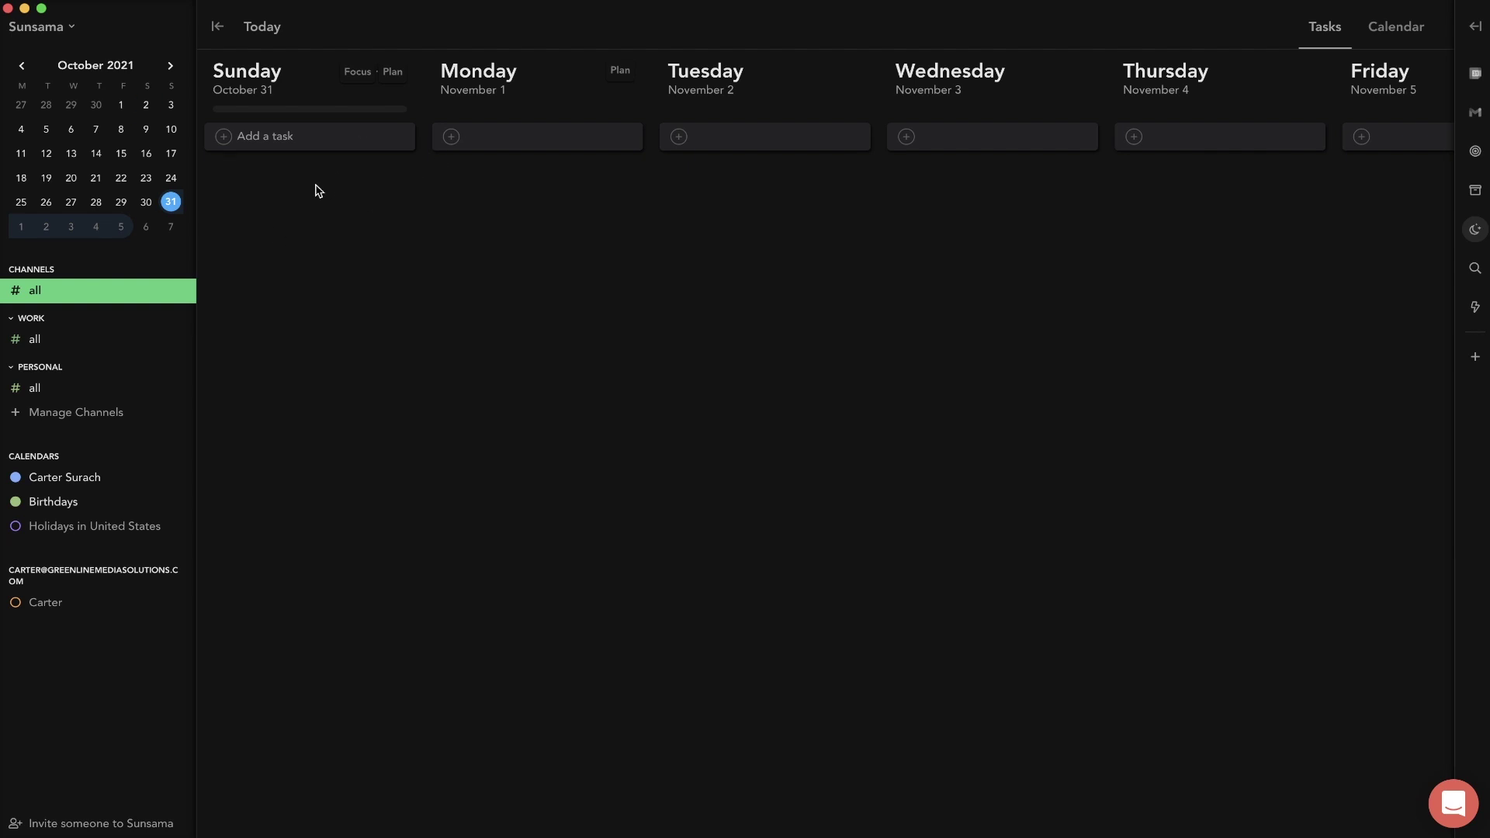
- Add the Sunday task 'Plan my week.' and bring up its planned-time choices
left_click(263, 140)
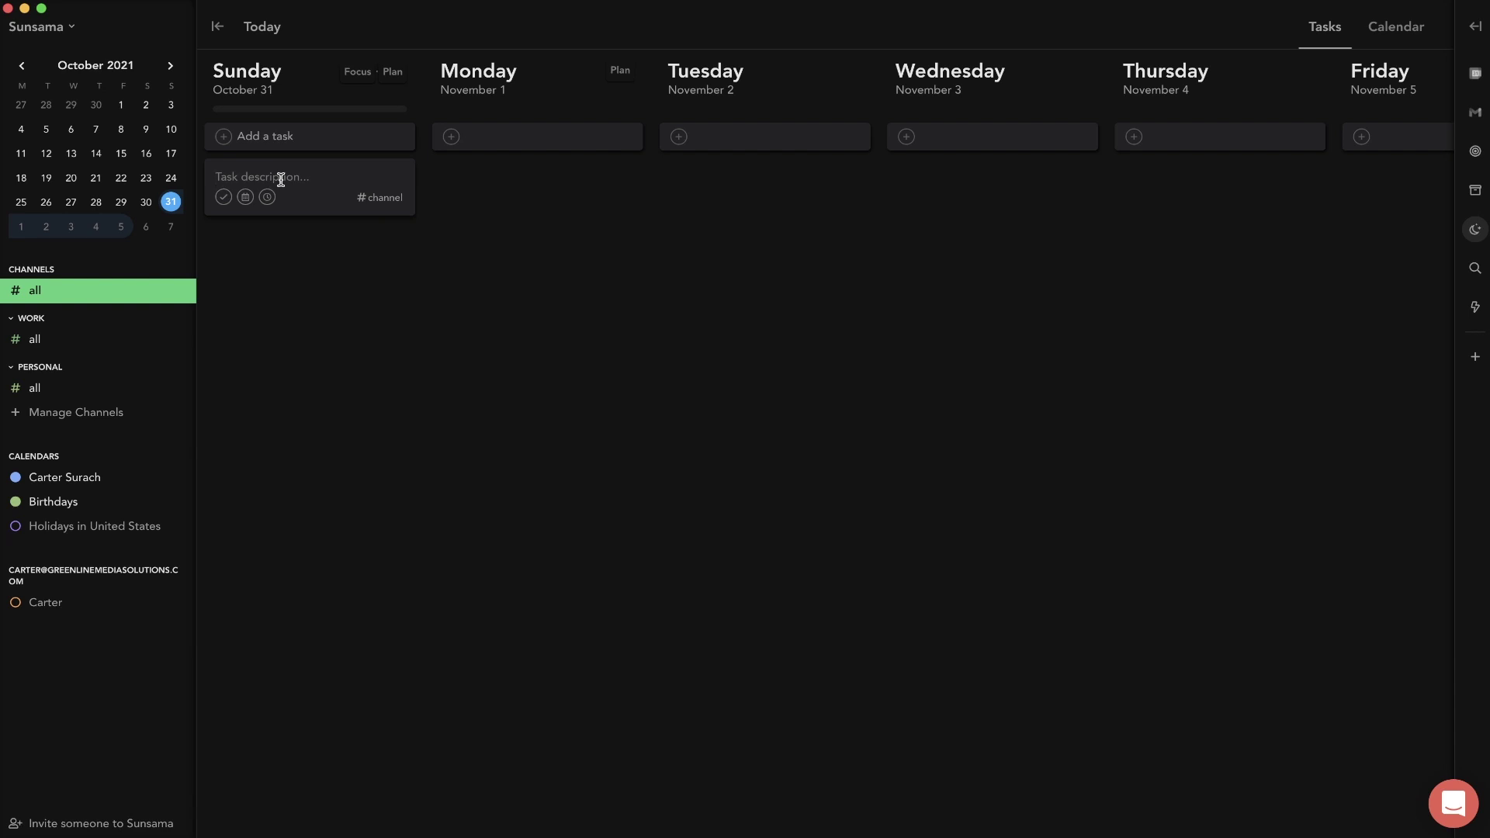
type("Plan my week.")
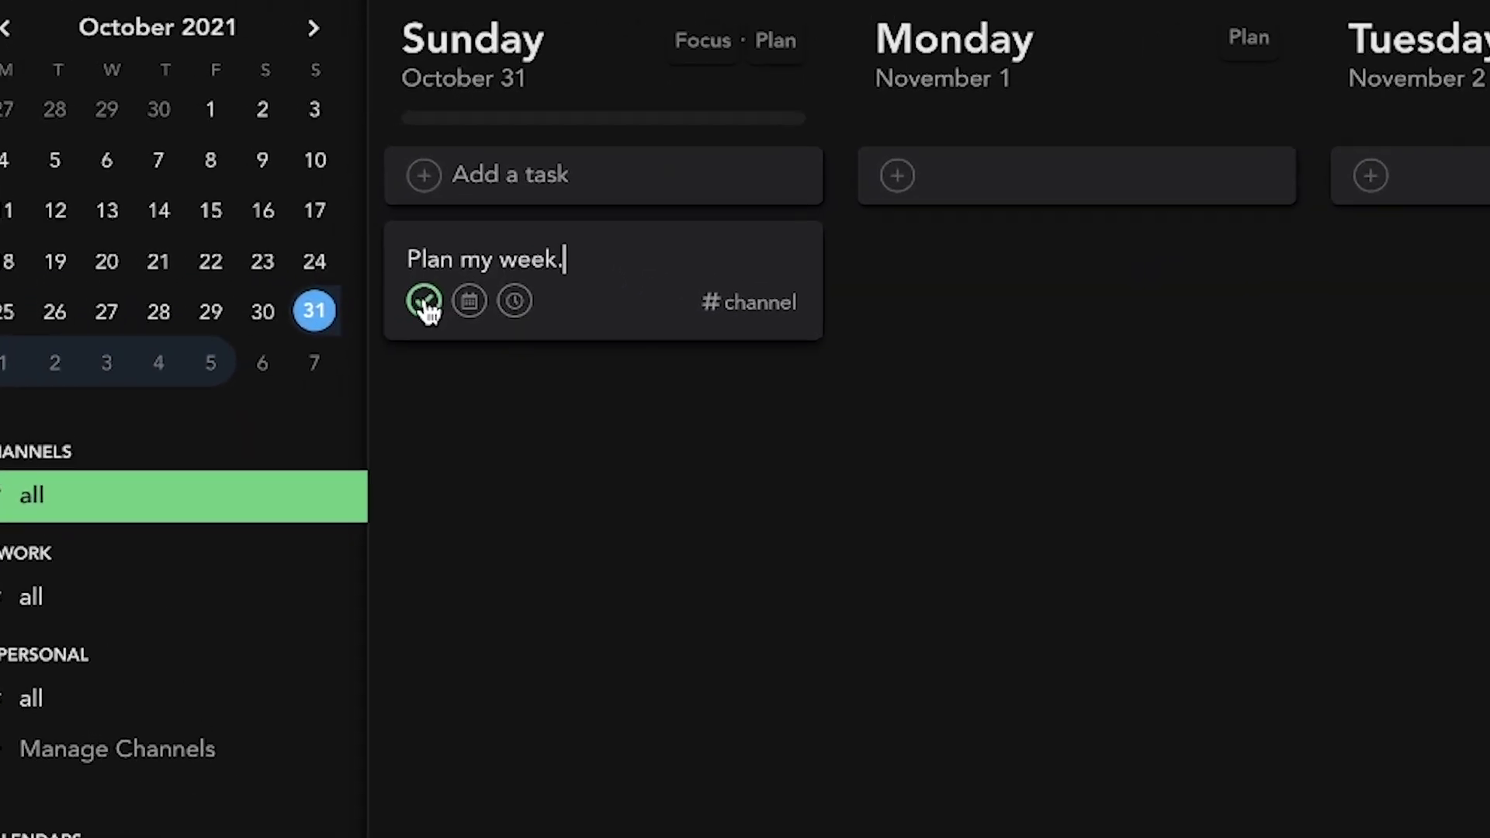
left_click(469, 301)
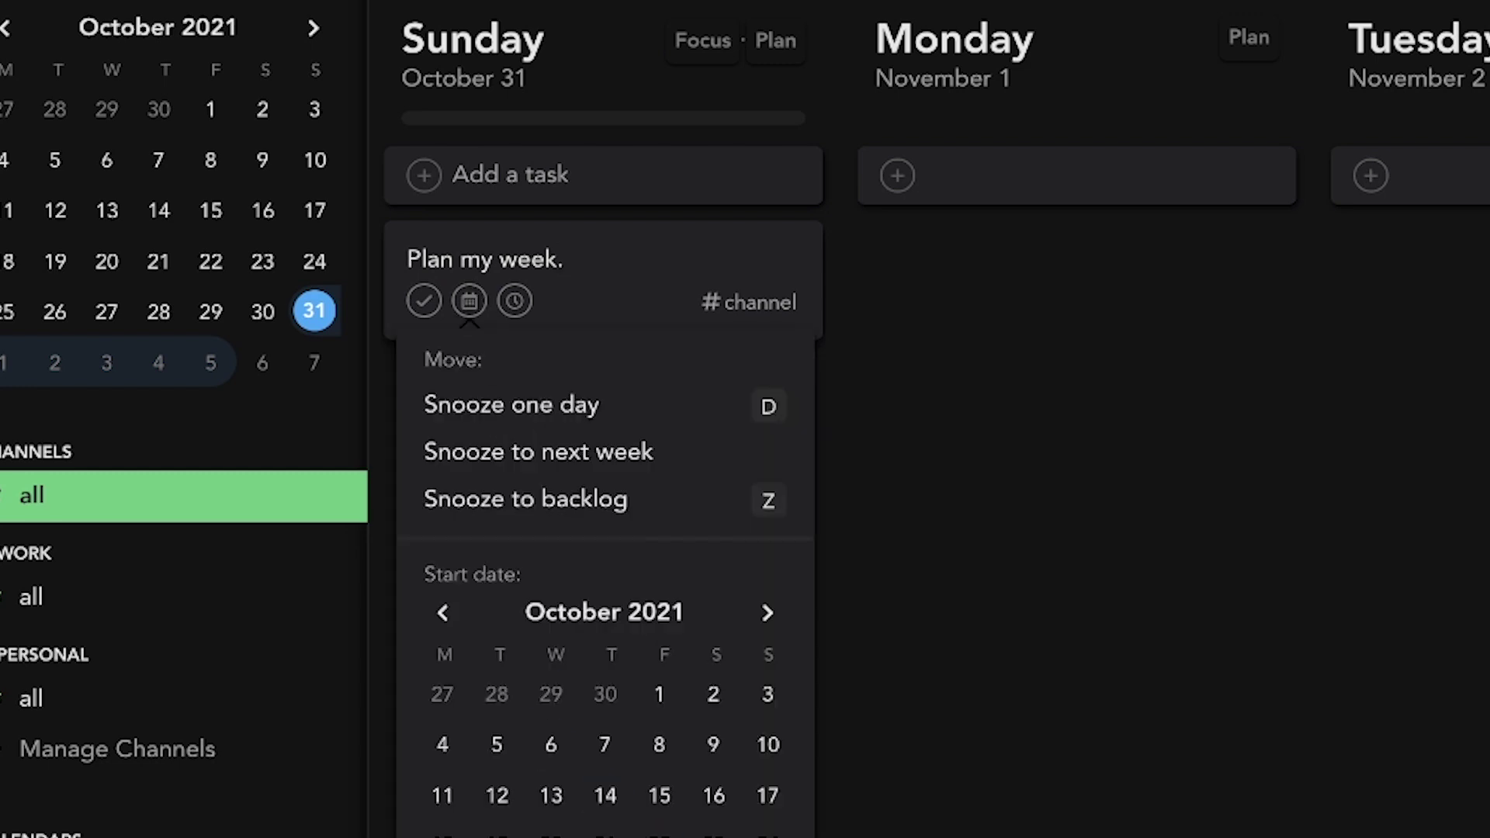
left_click(515, 301)
left_click(519, 302)
left_click(516, 303)
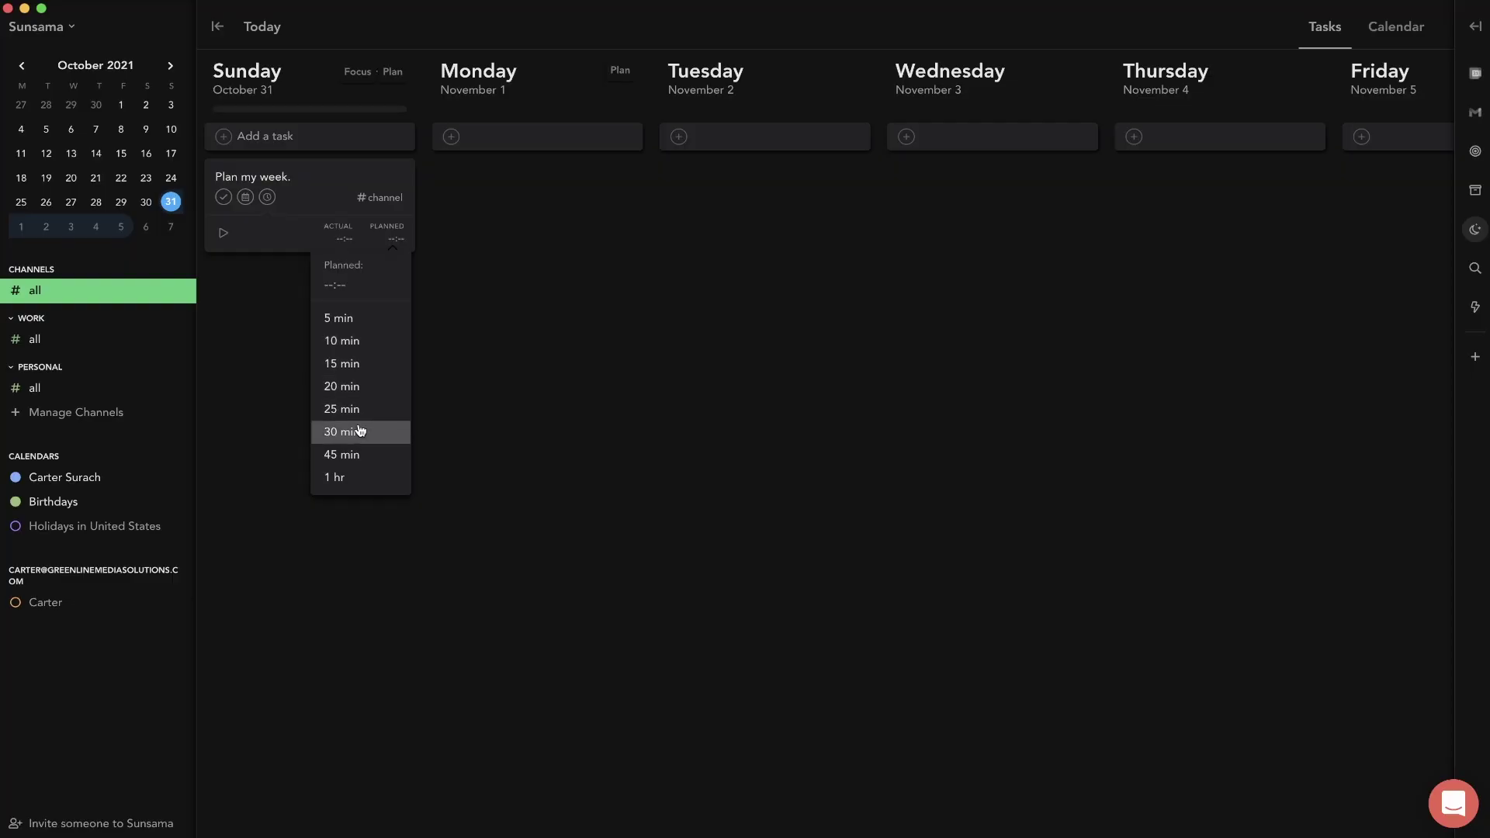
- Plan 30 minutes for 'Plan my week.' and enter focus mode on it
left_click(360, 431)
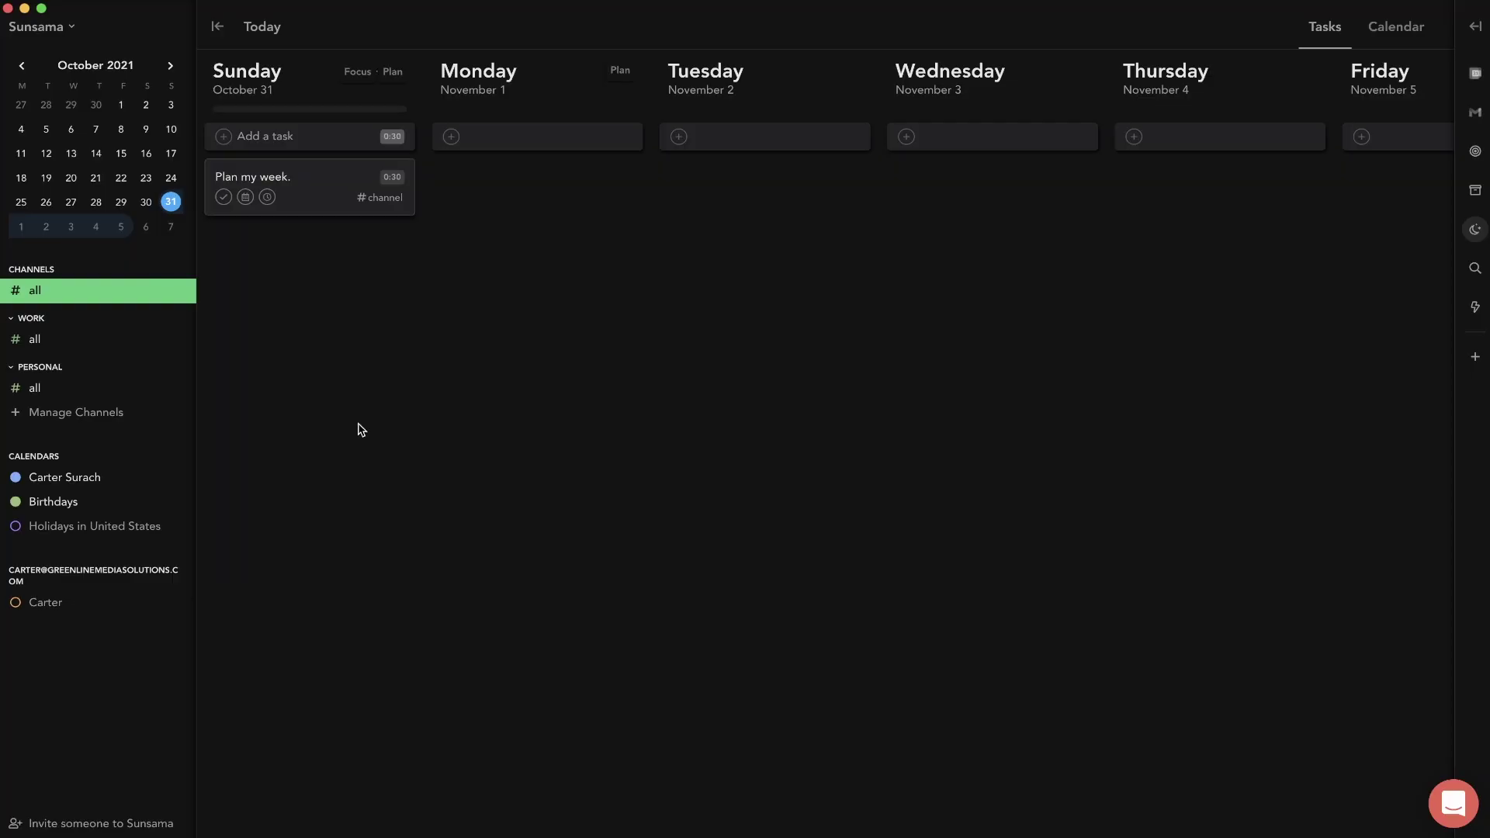
left_click(337, 184)
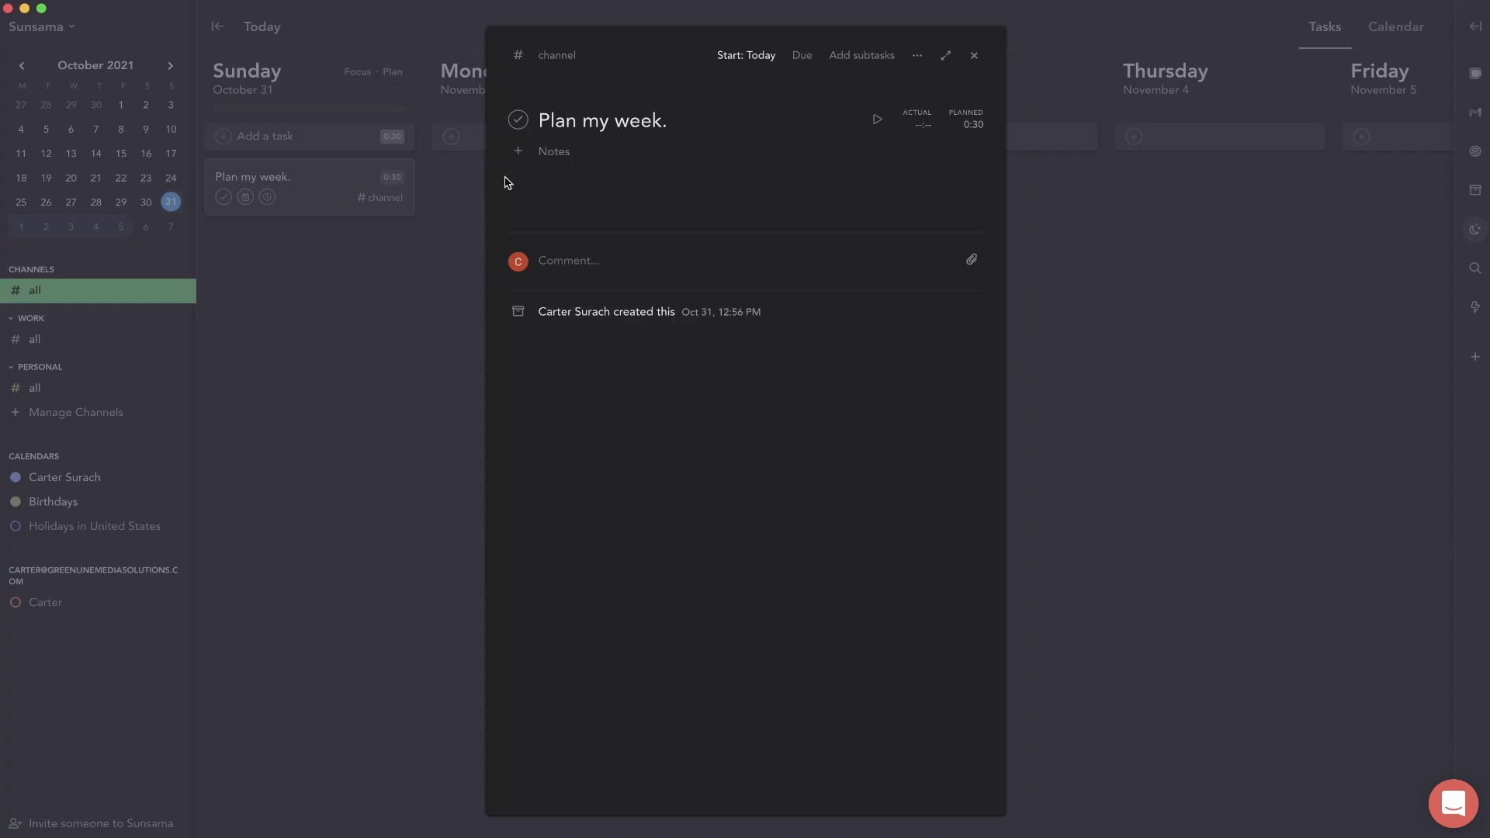
left_click(876, 120)
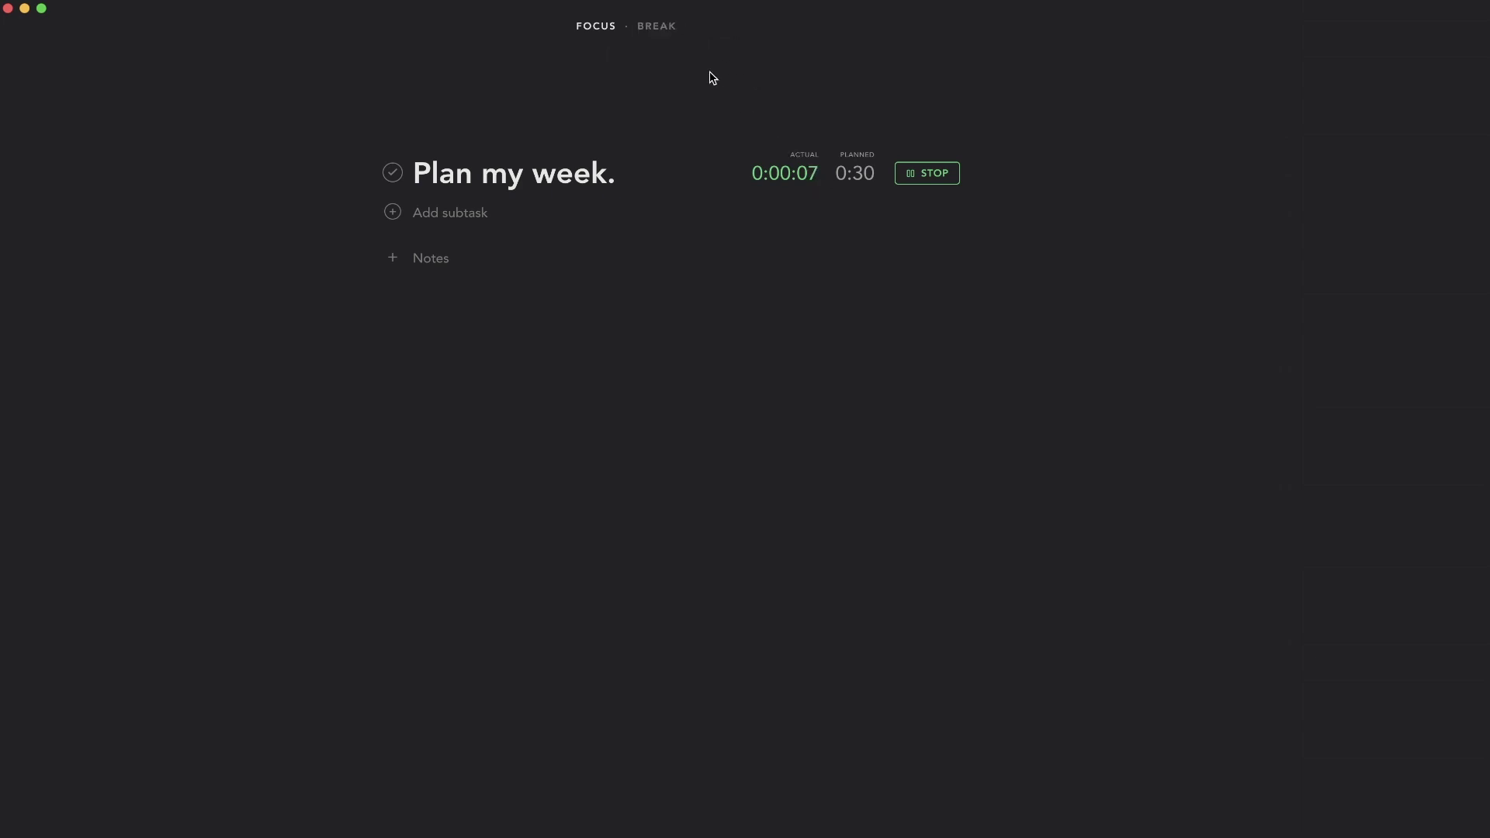
- Try the break timer, then return to Focus and start the task timer
left_click(661, 35)
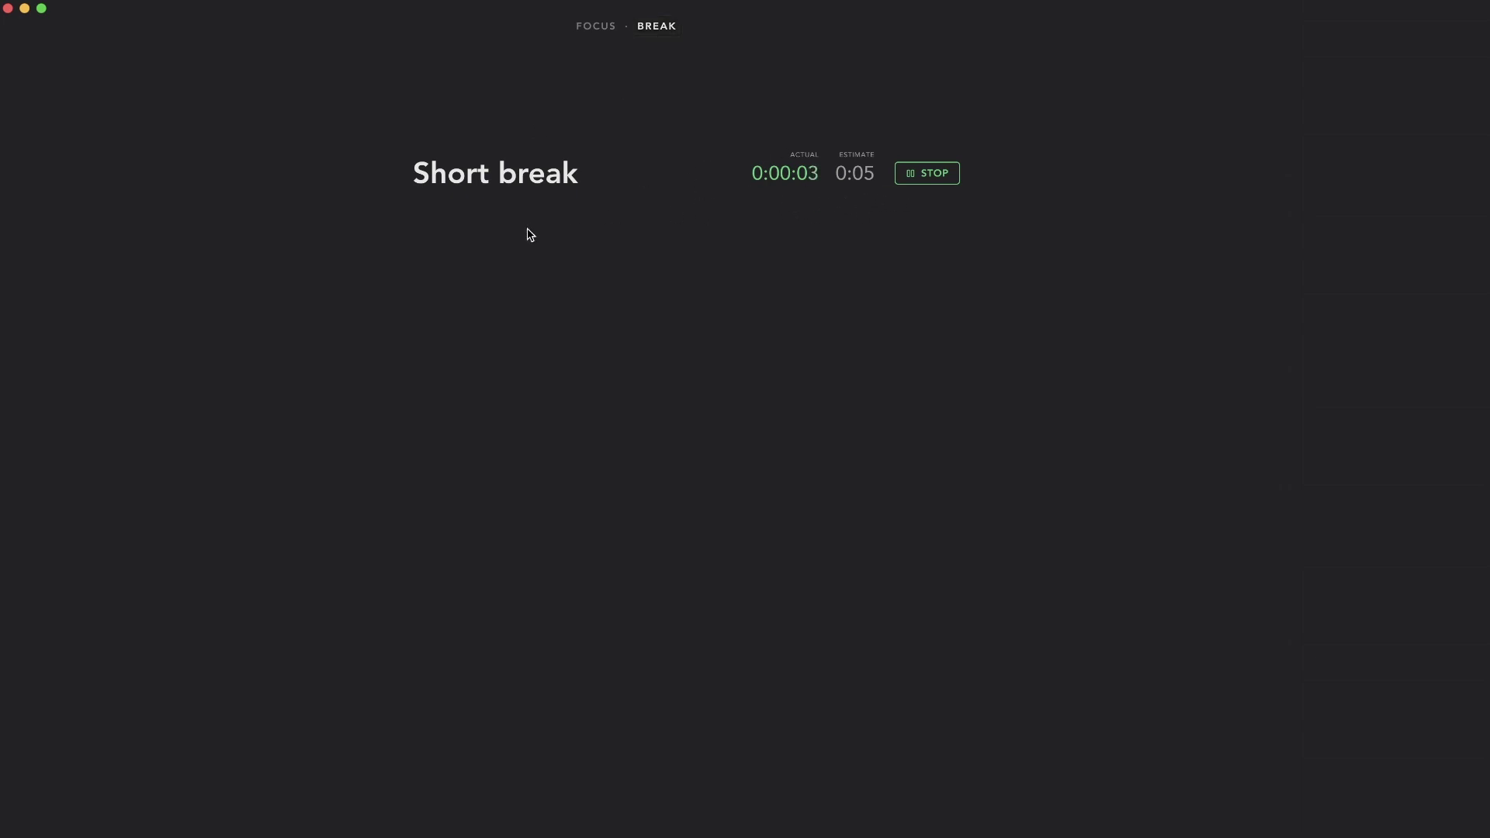
left_click(596, 28)
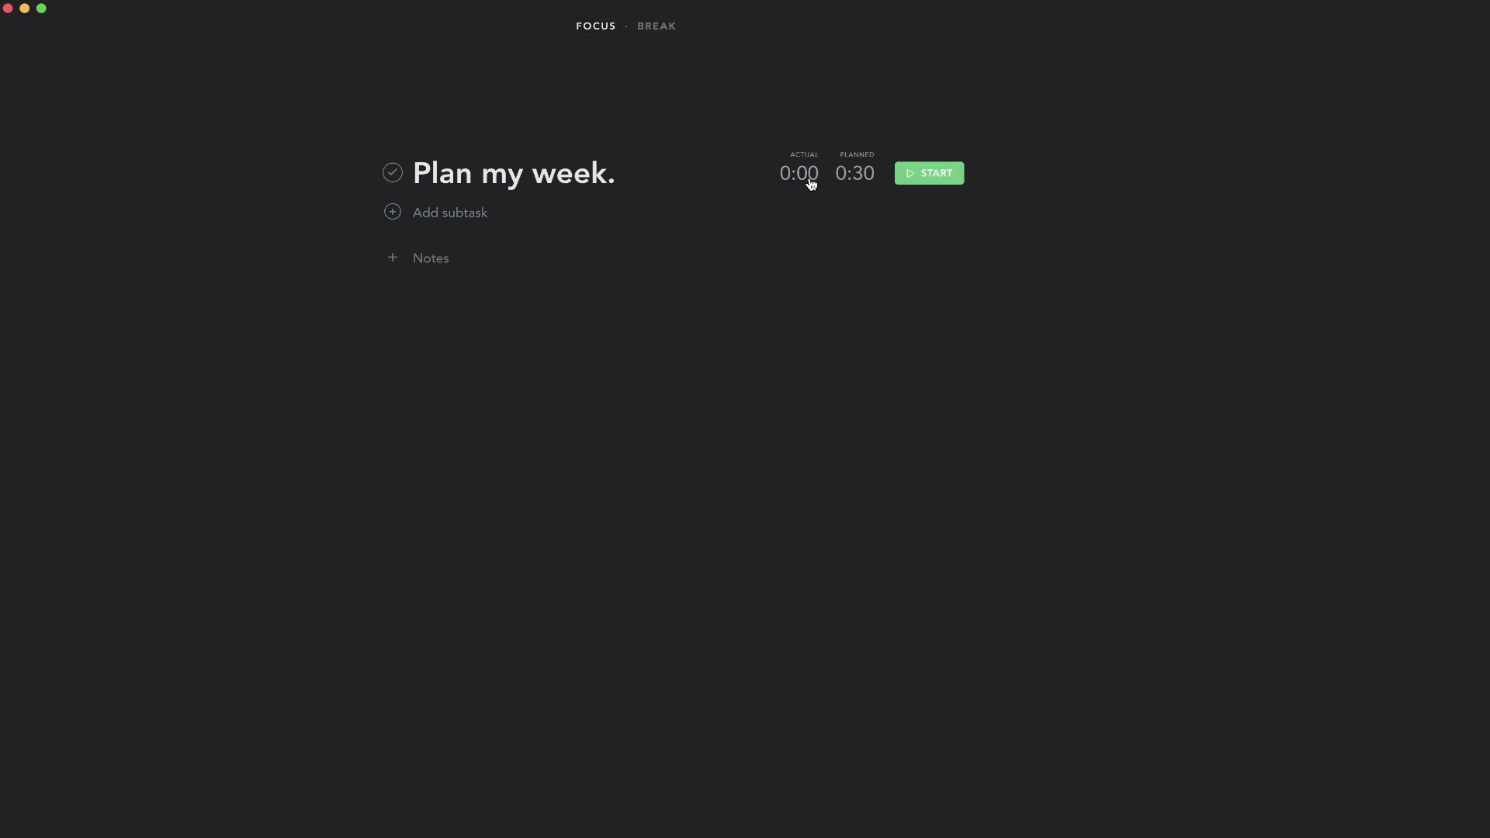
left_click(921, 179)
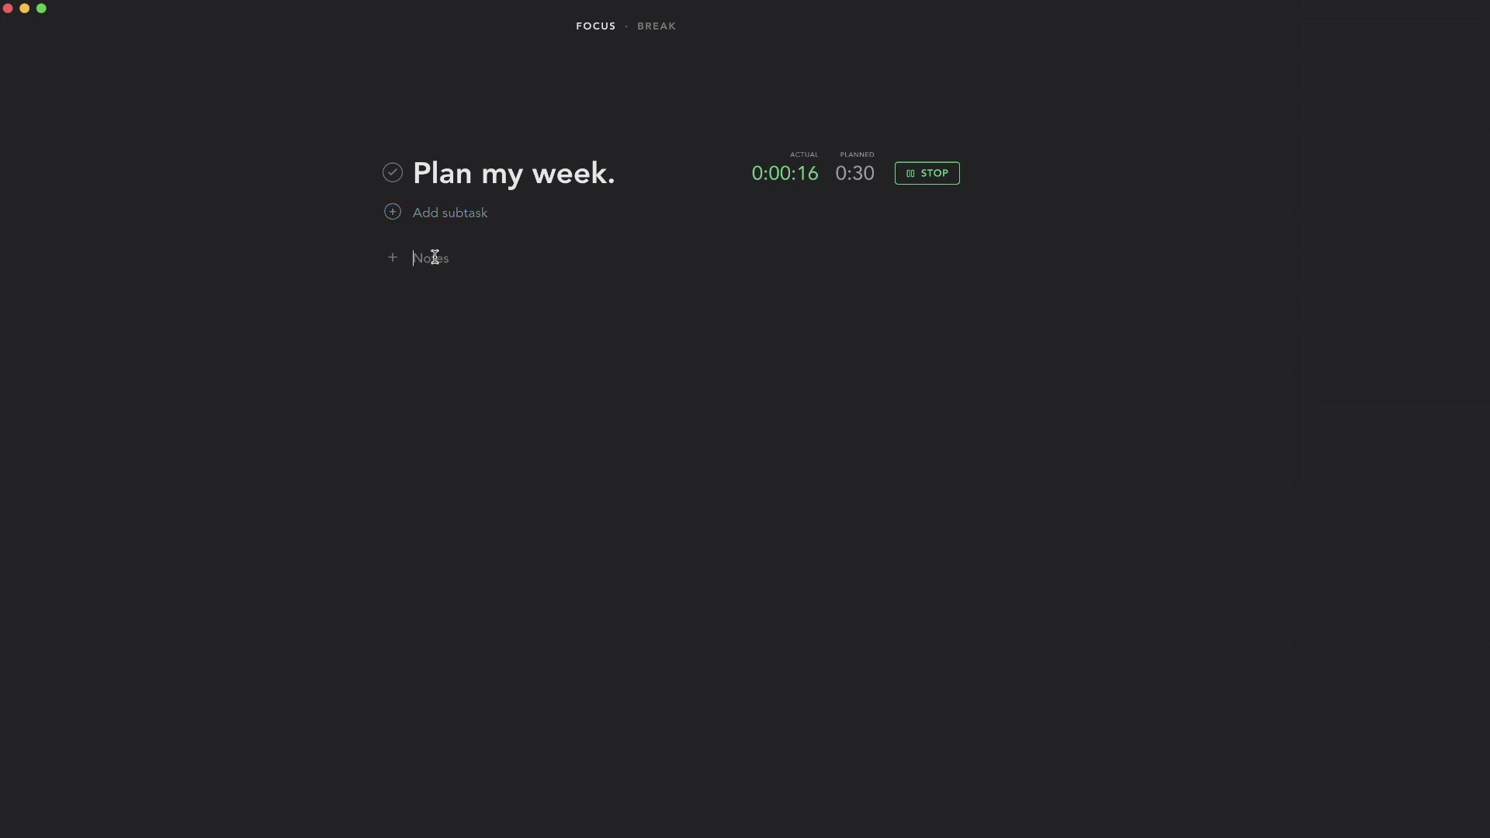
- Write a trial bulleted note in the task, then delete it
type("-")
key("Return")
key("Return")
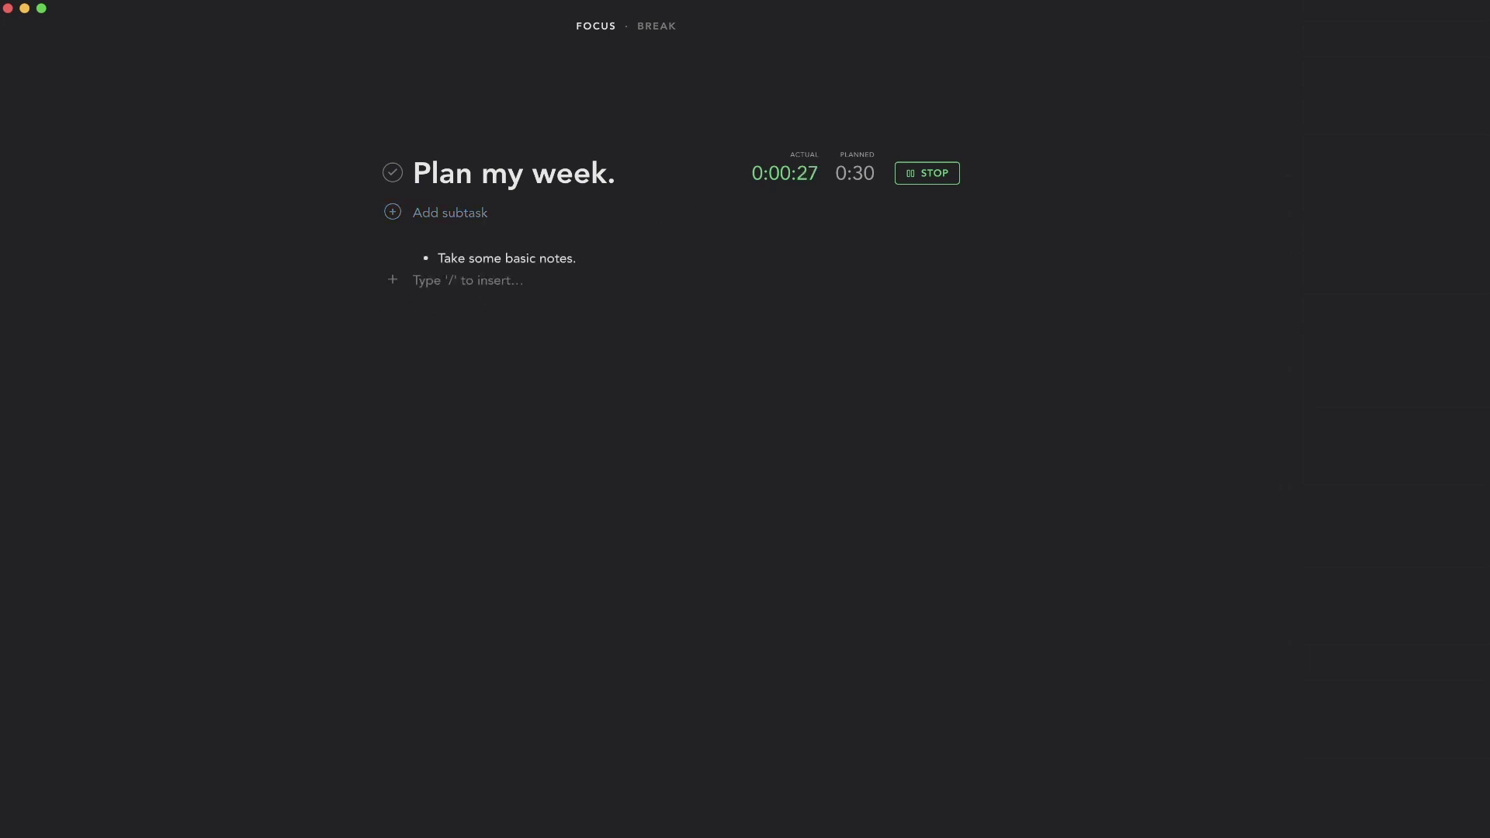
left_click(395, 284)
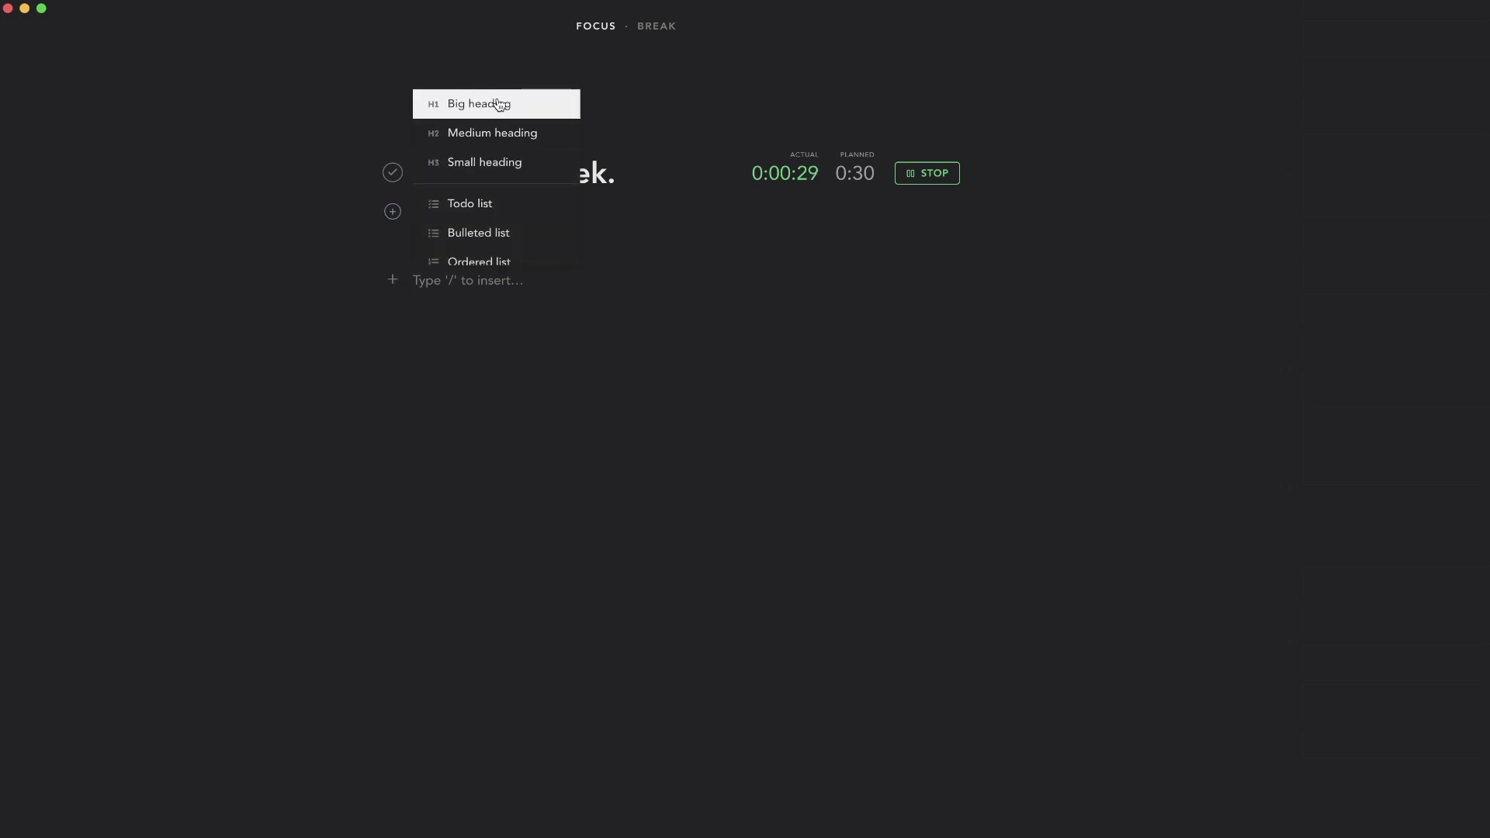
scroll(499, 105, "down", 2)
scroll(499, 105, "down", 1)
scroll(499, 105, "up", 4)
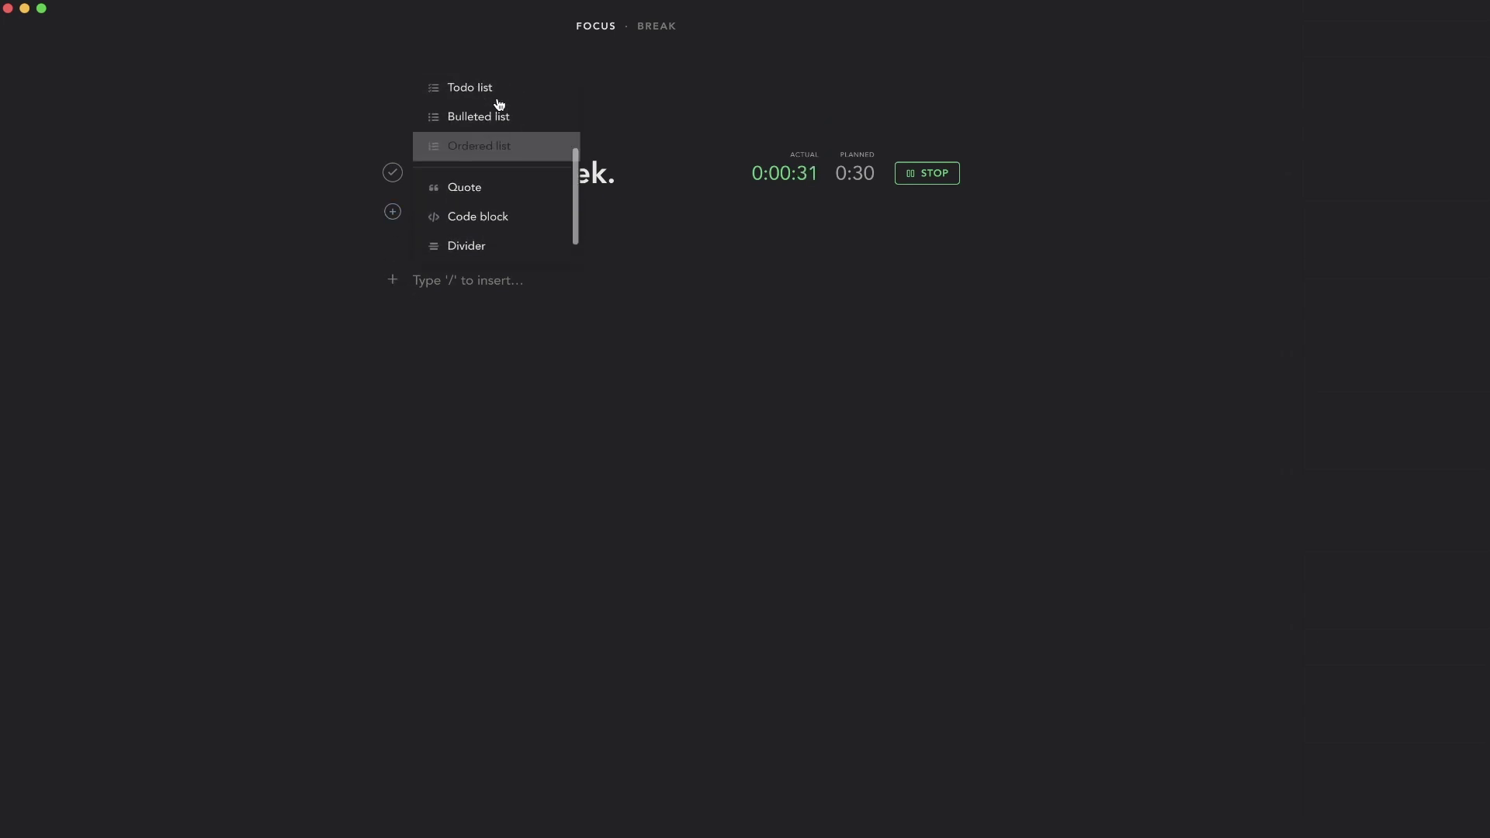
left_click(482, 290)
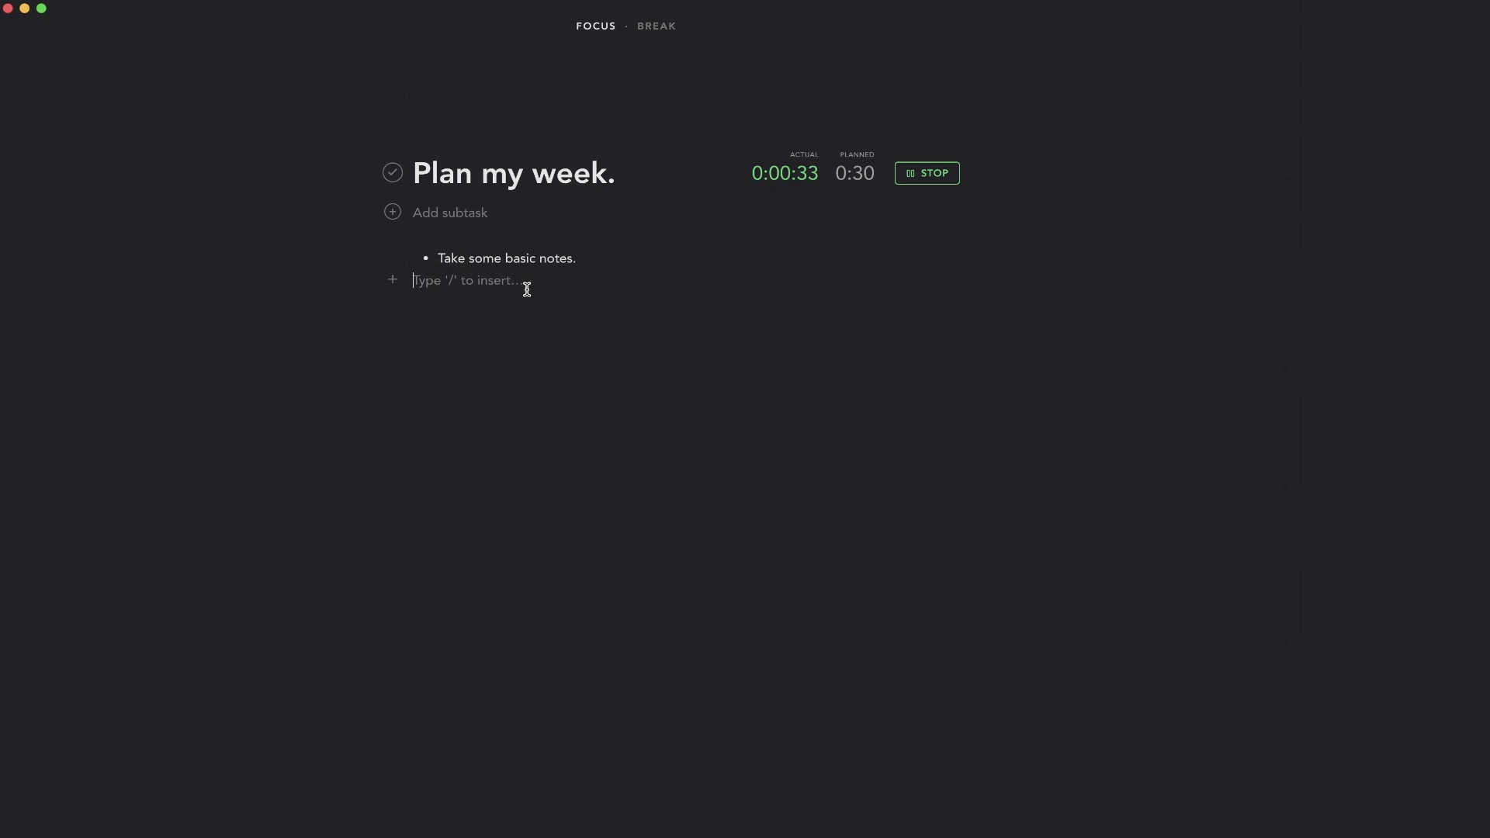
triple_click(454, 266)
key("BackSpace")
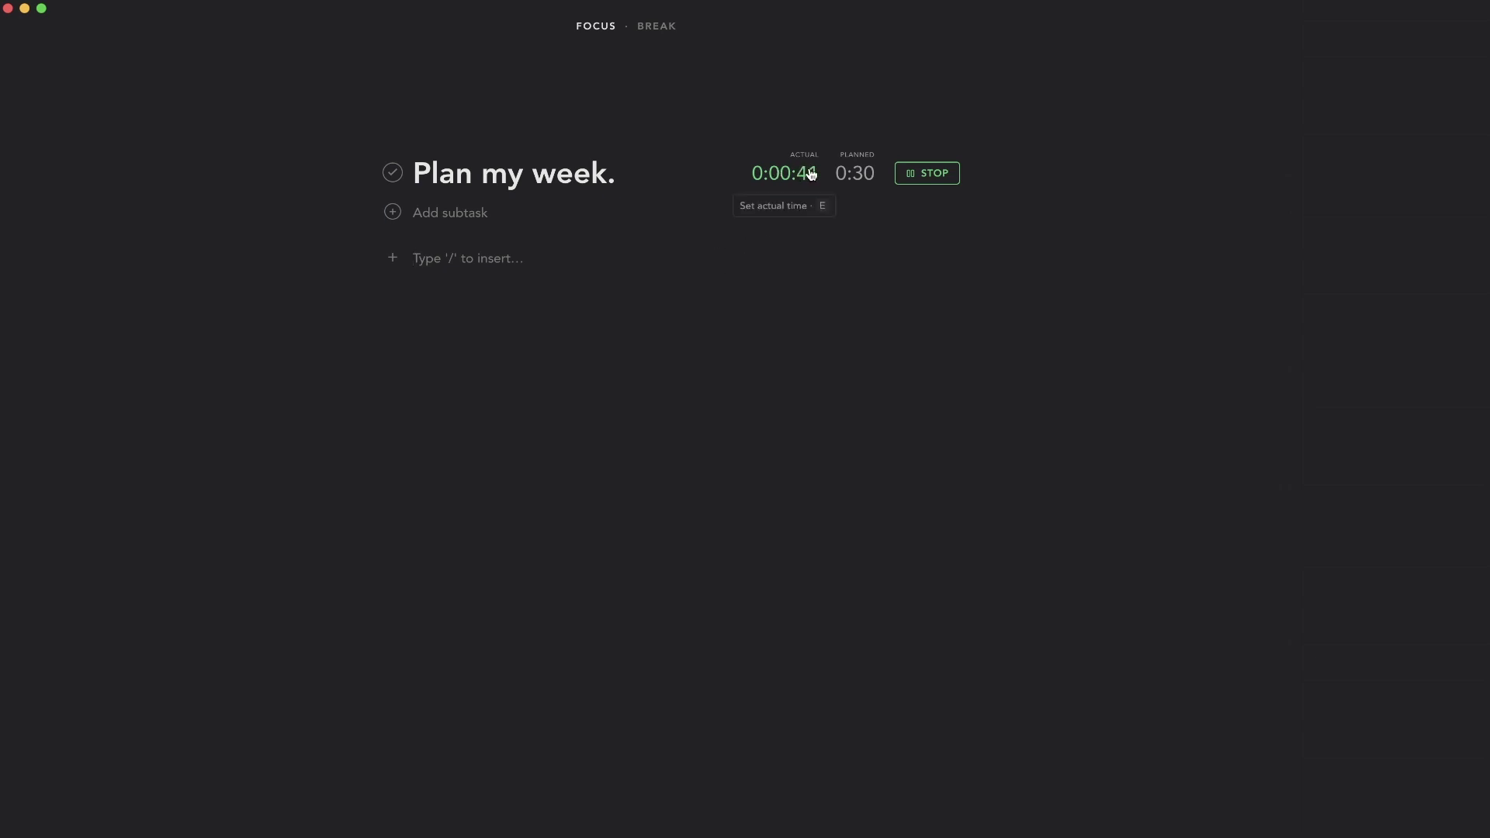
- Add a blank subtask and check its Planned and Actual time options
left_click(452, 215)
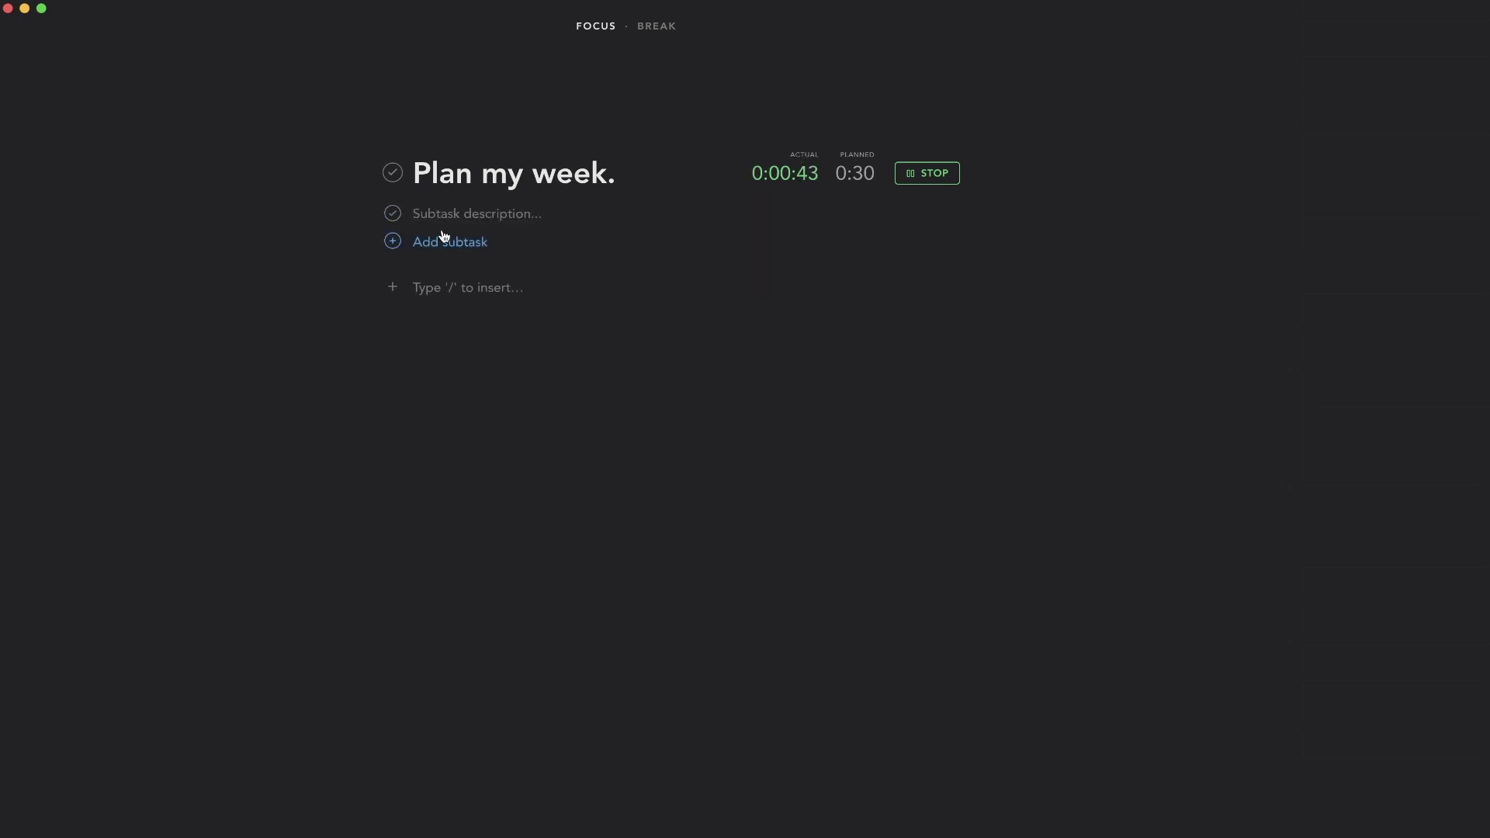
left_click(864, 214)
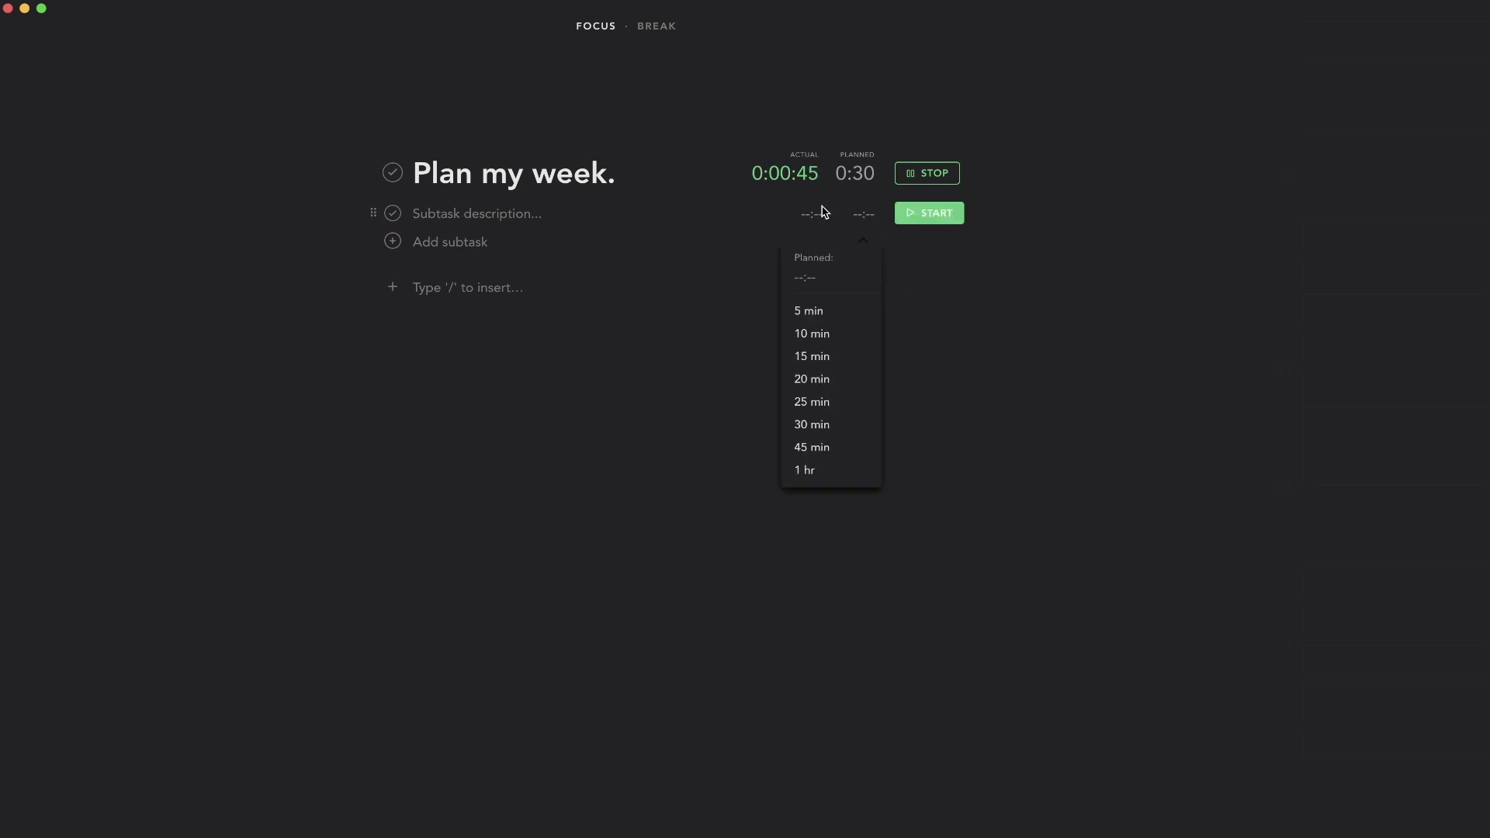
left_click(809, 218)
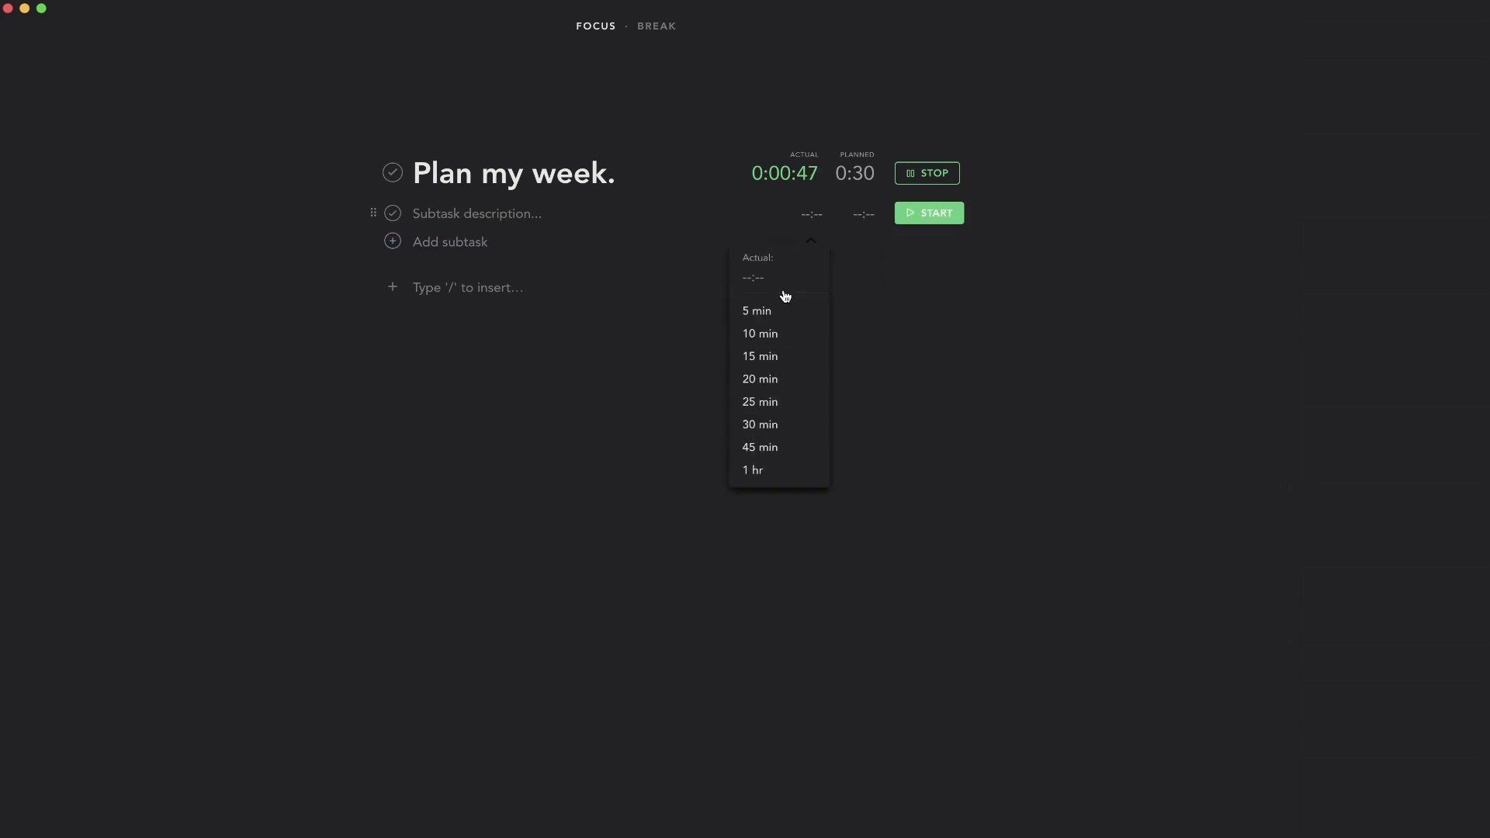
left_click(618, 171)
left_click_drag(618, 171, 409, 177)
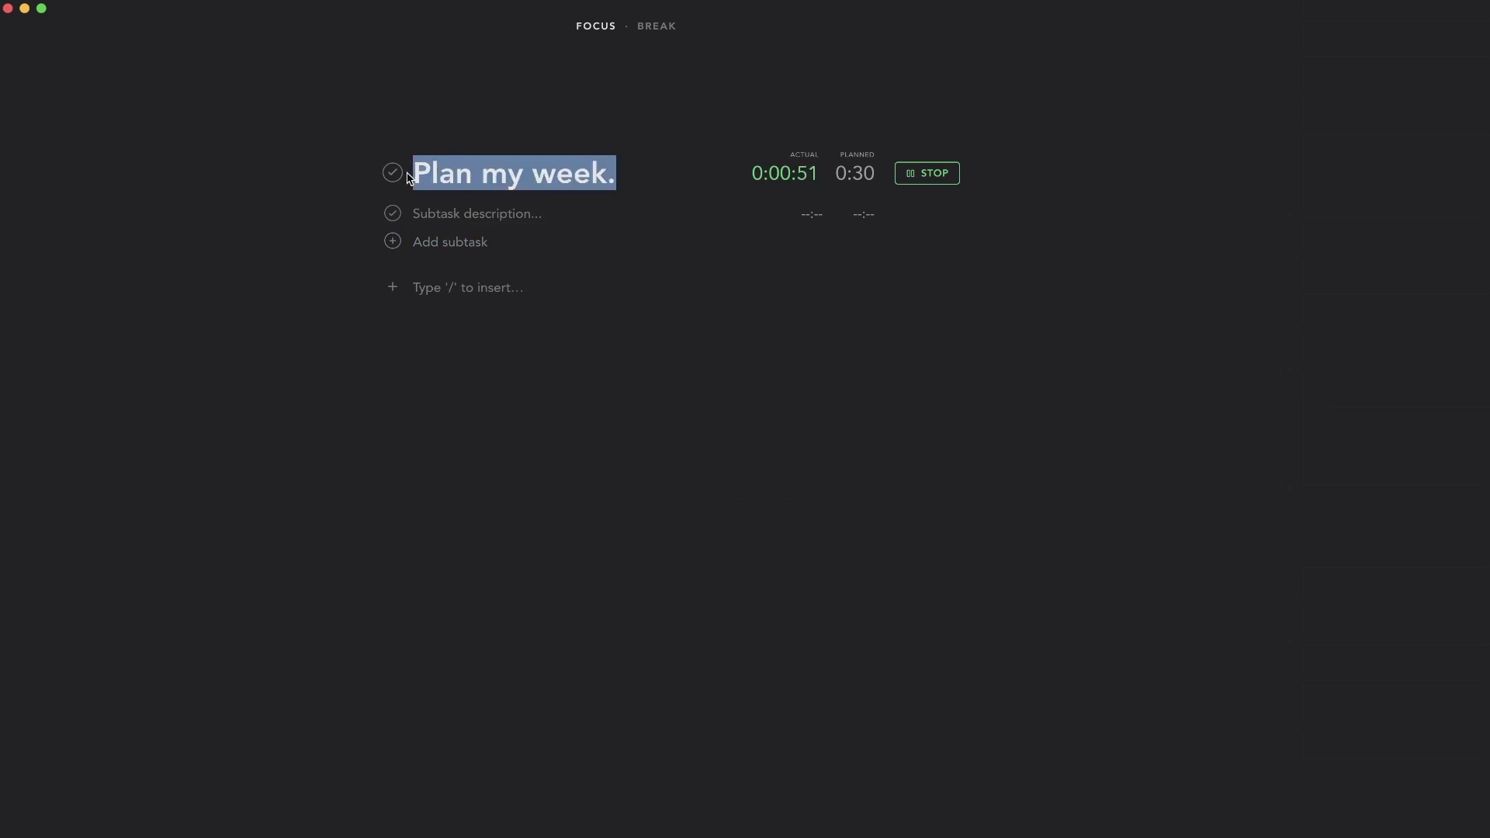
left_click_drag(409, 176, 605, 172)
left_click(605, 173)
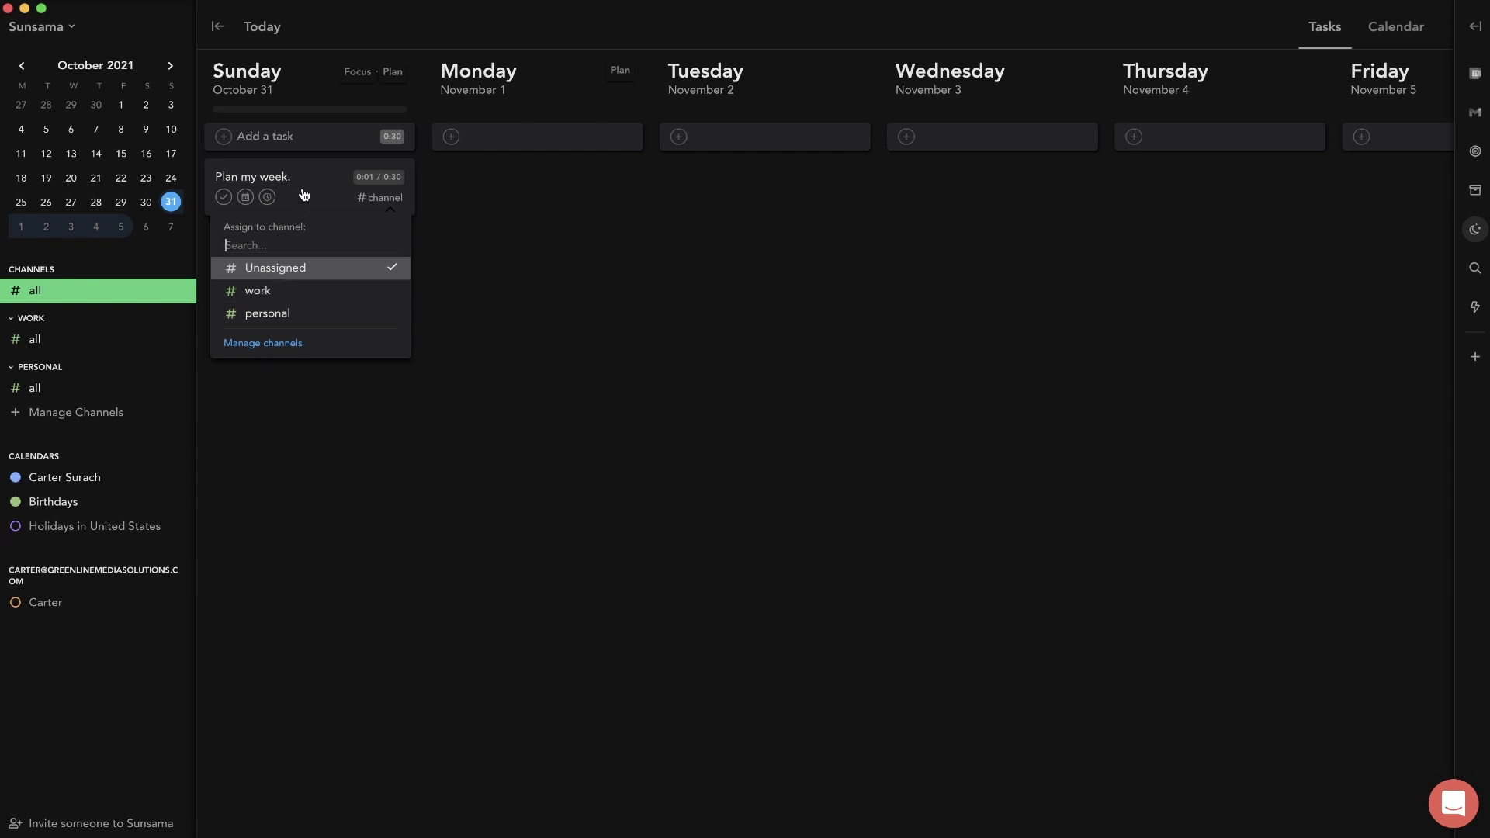
- Tag 'Plan my week.' with the personal channel and mark it complete
left_click(286, 316)
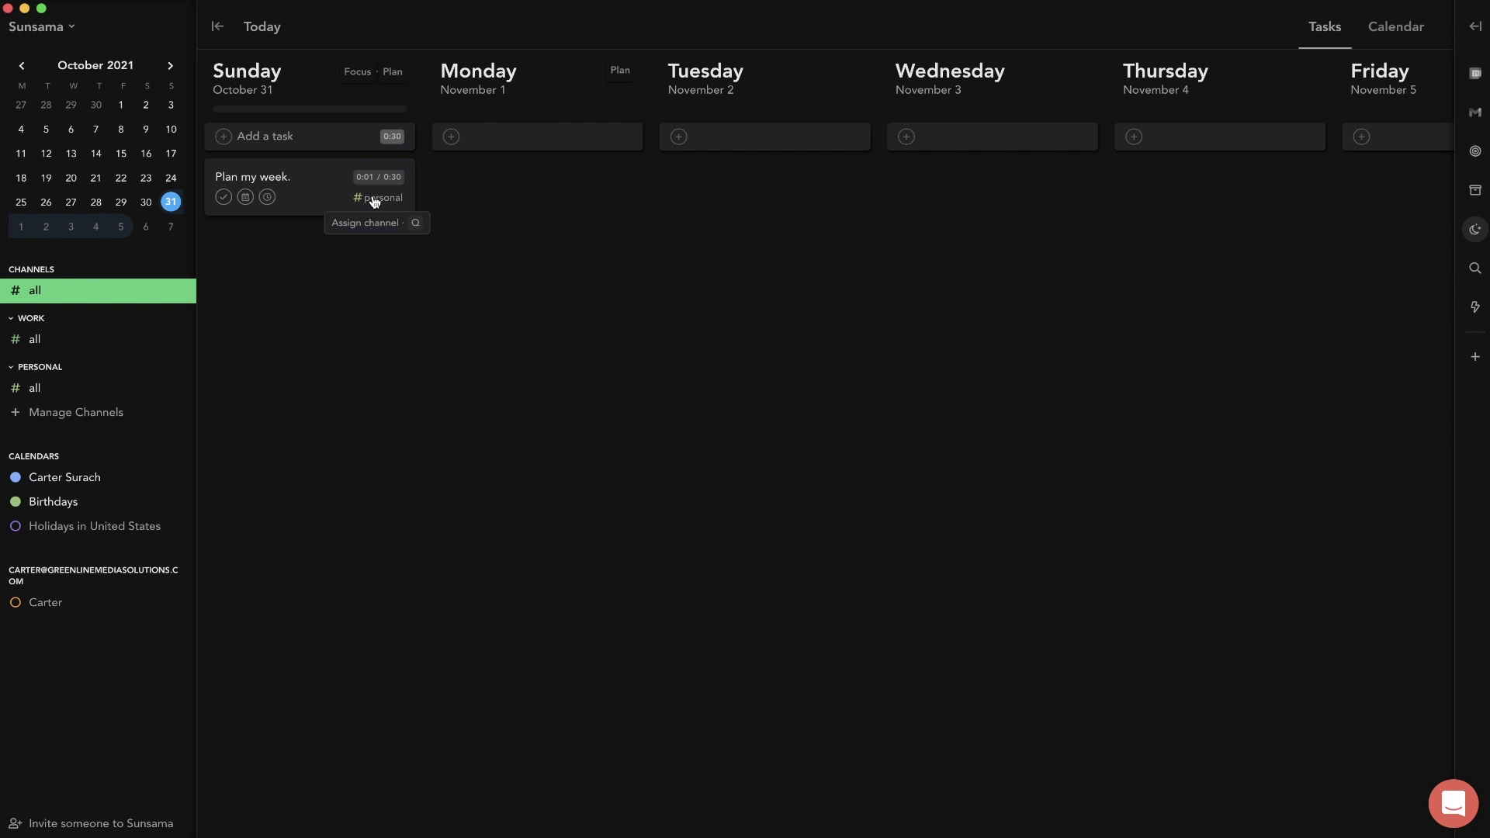
key("c")
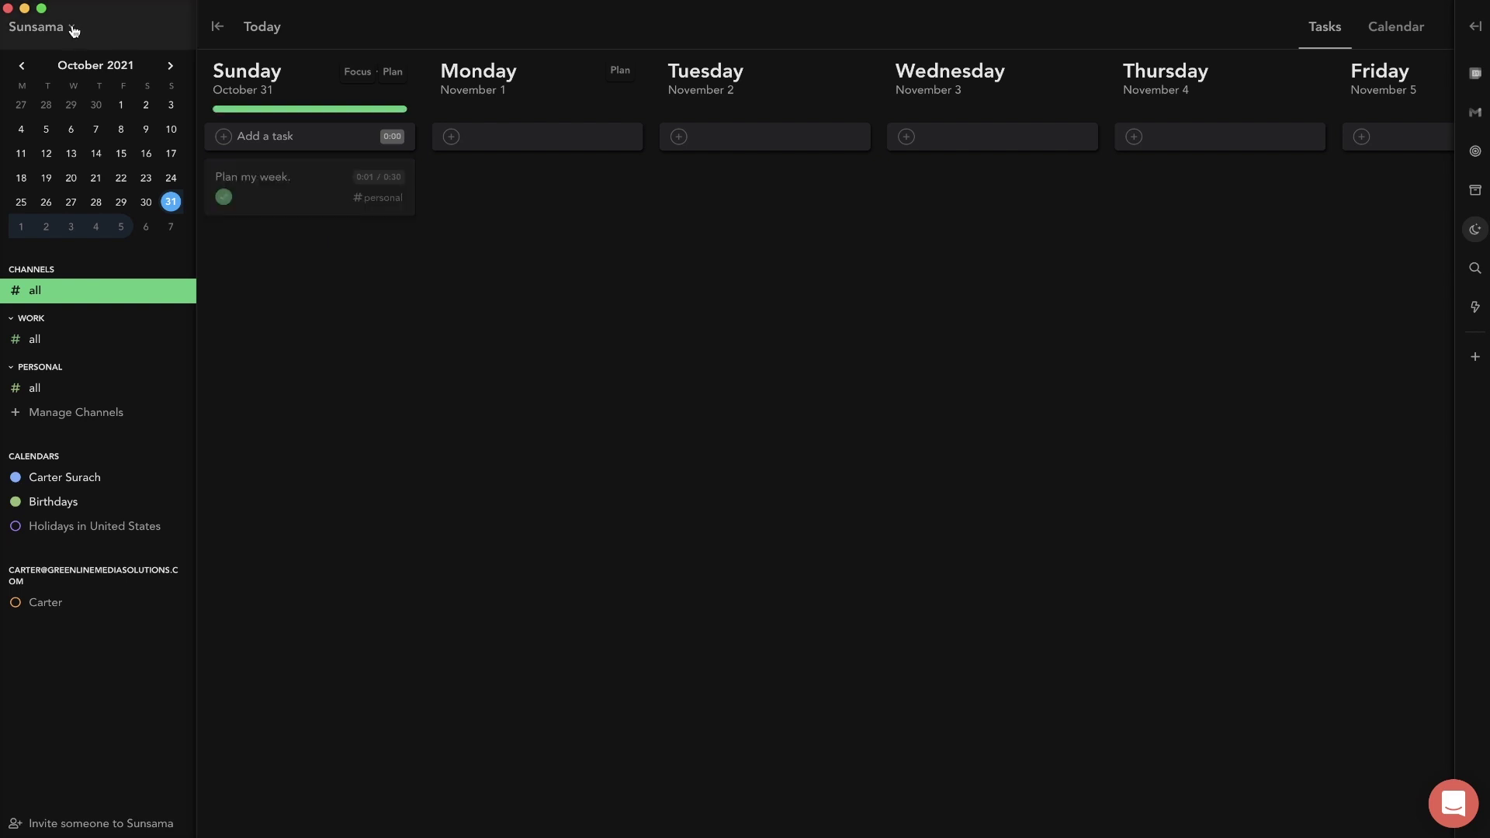
- Go to channel management from the workspace menu and begin a new context
left_click(73, 30)
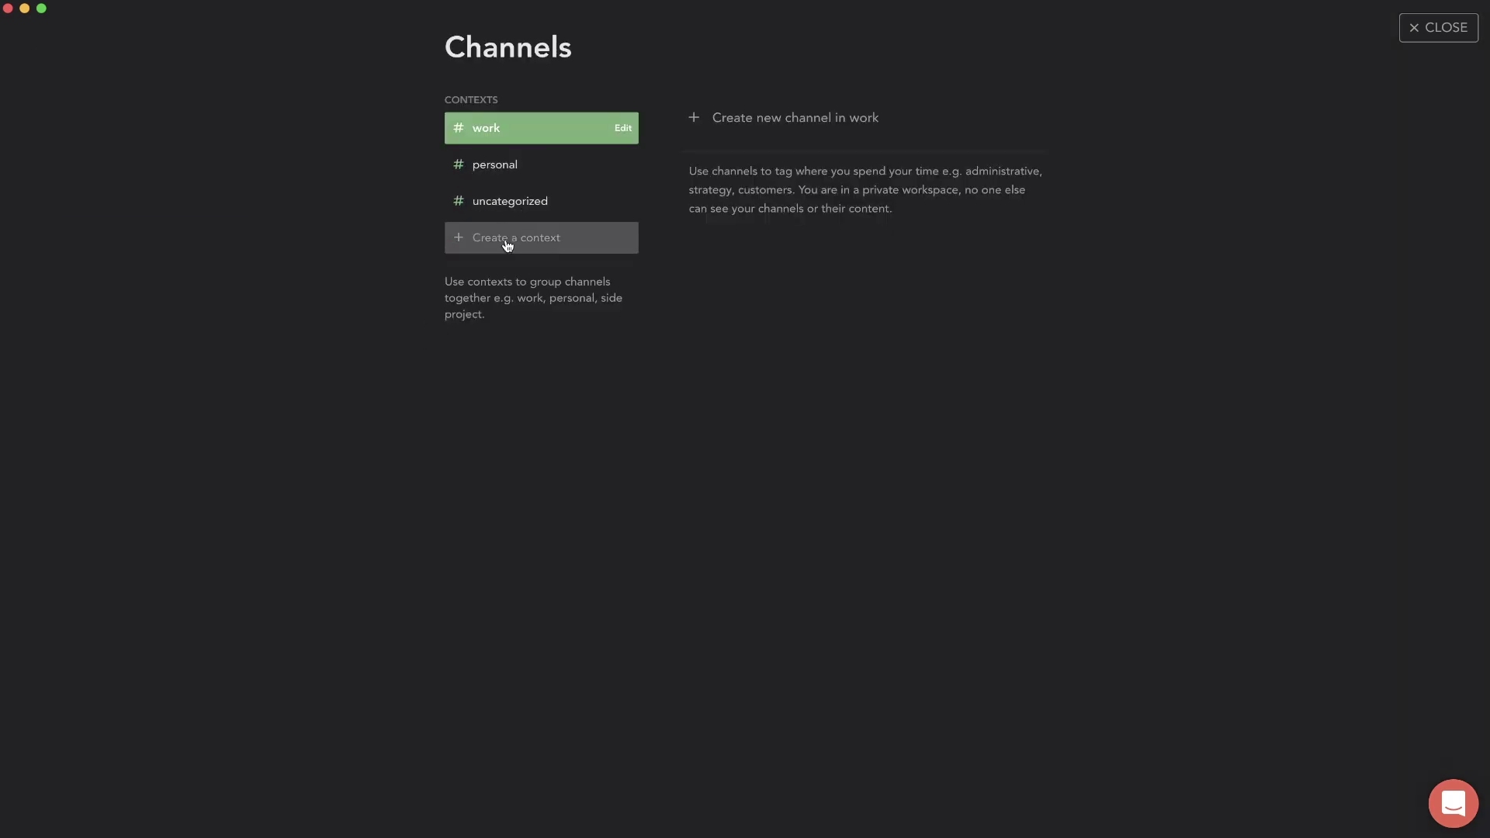
left_click(505, 240)
- Create a coral-coloured personal context named 'Productive Dude'
type("Youtube C")
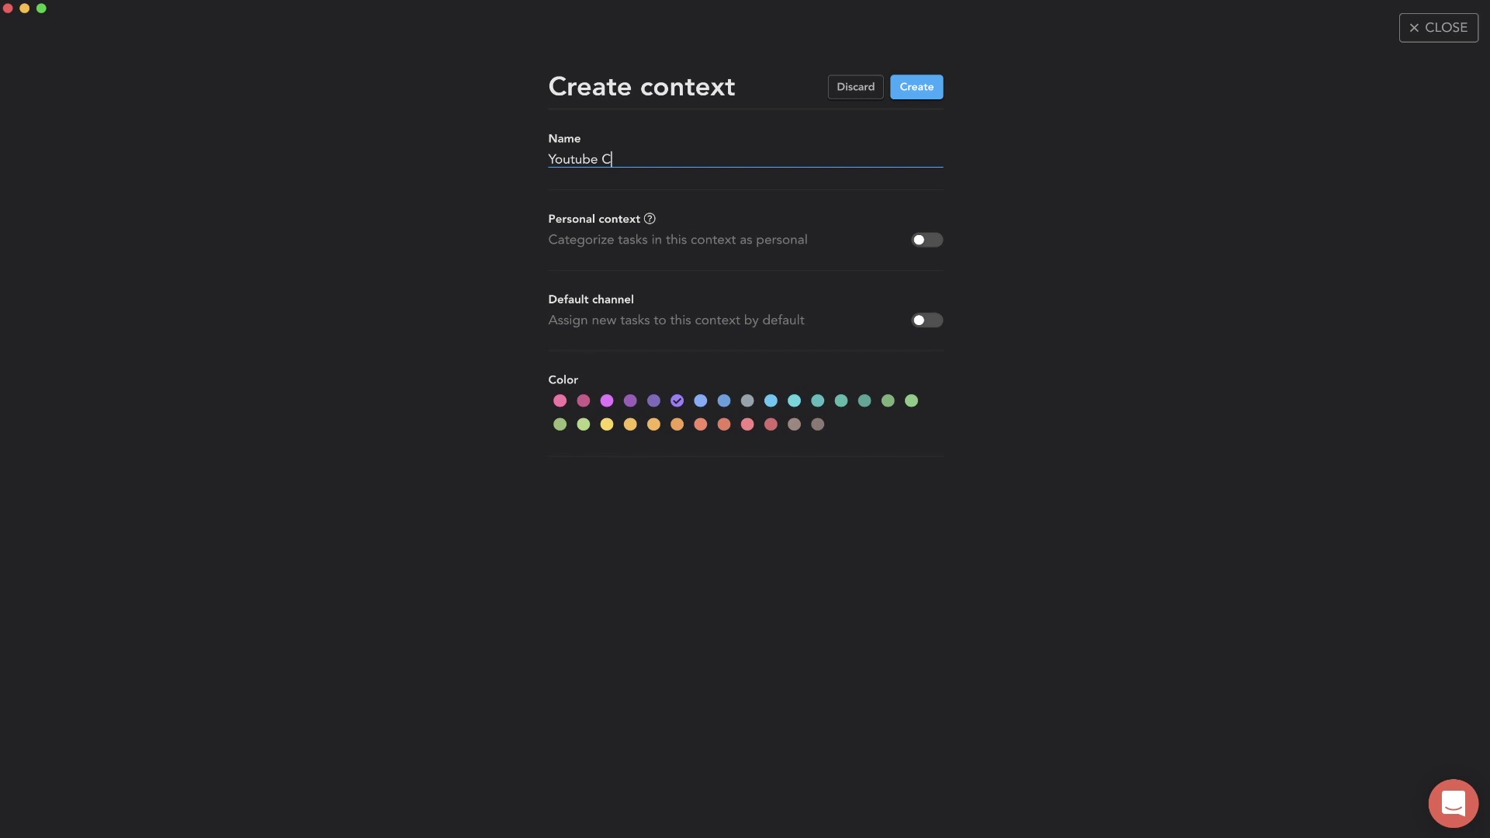
type("hannel")
left_click_drag(653, 159, 522, 155)
type("Productive Dude")
left_click(722, 426)
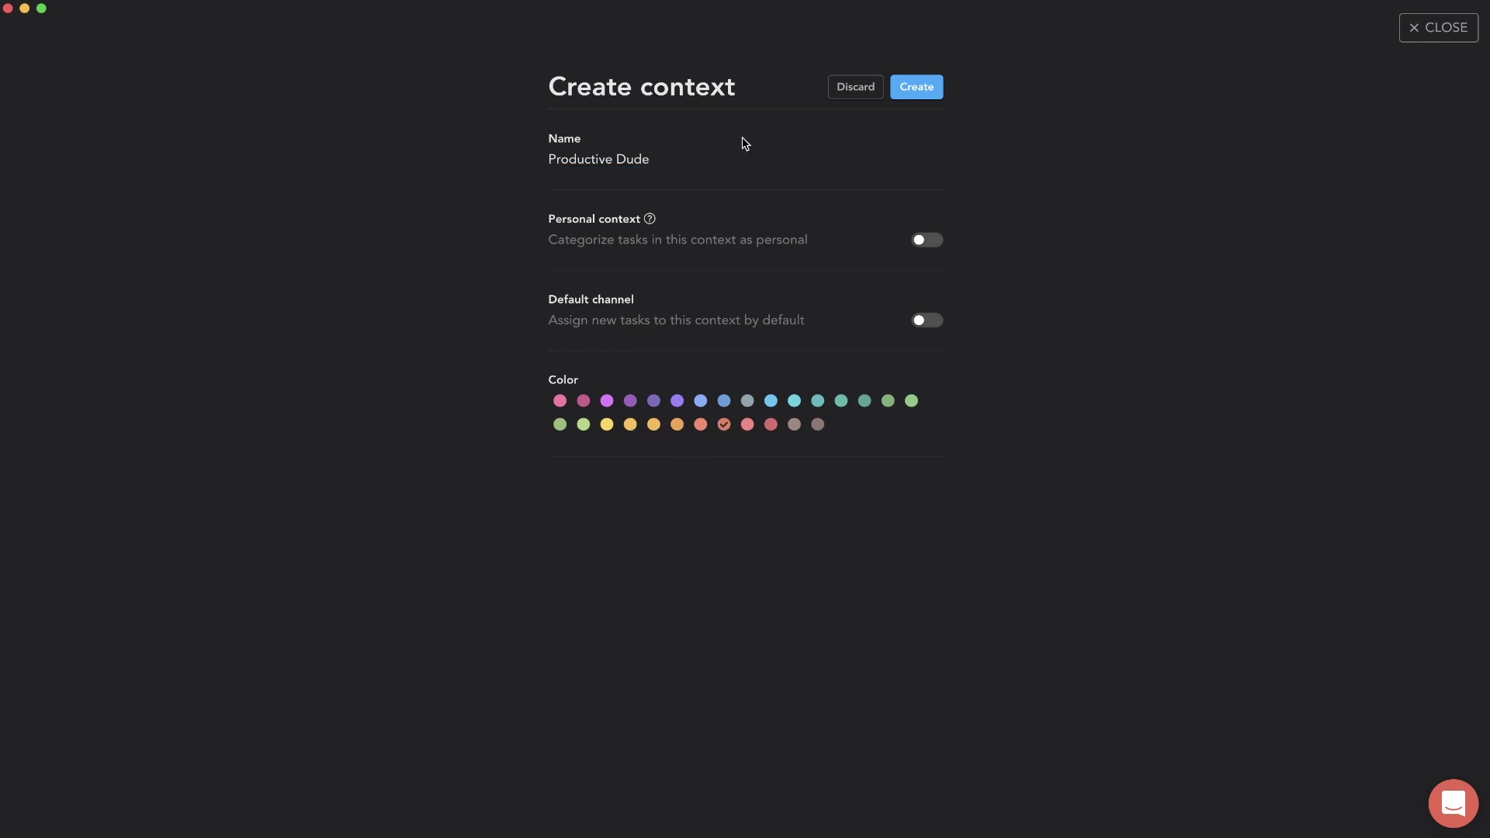
left_click_drag(548, 240, 791, 252)
left_click(741, 252)
left_click(925, 241)
left_click(917, 86)
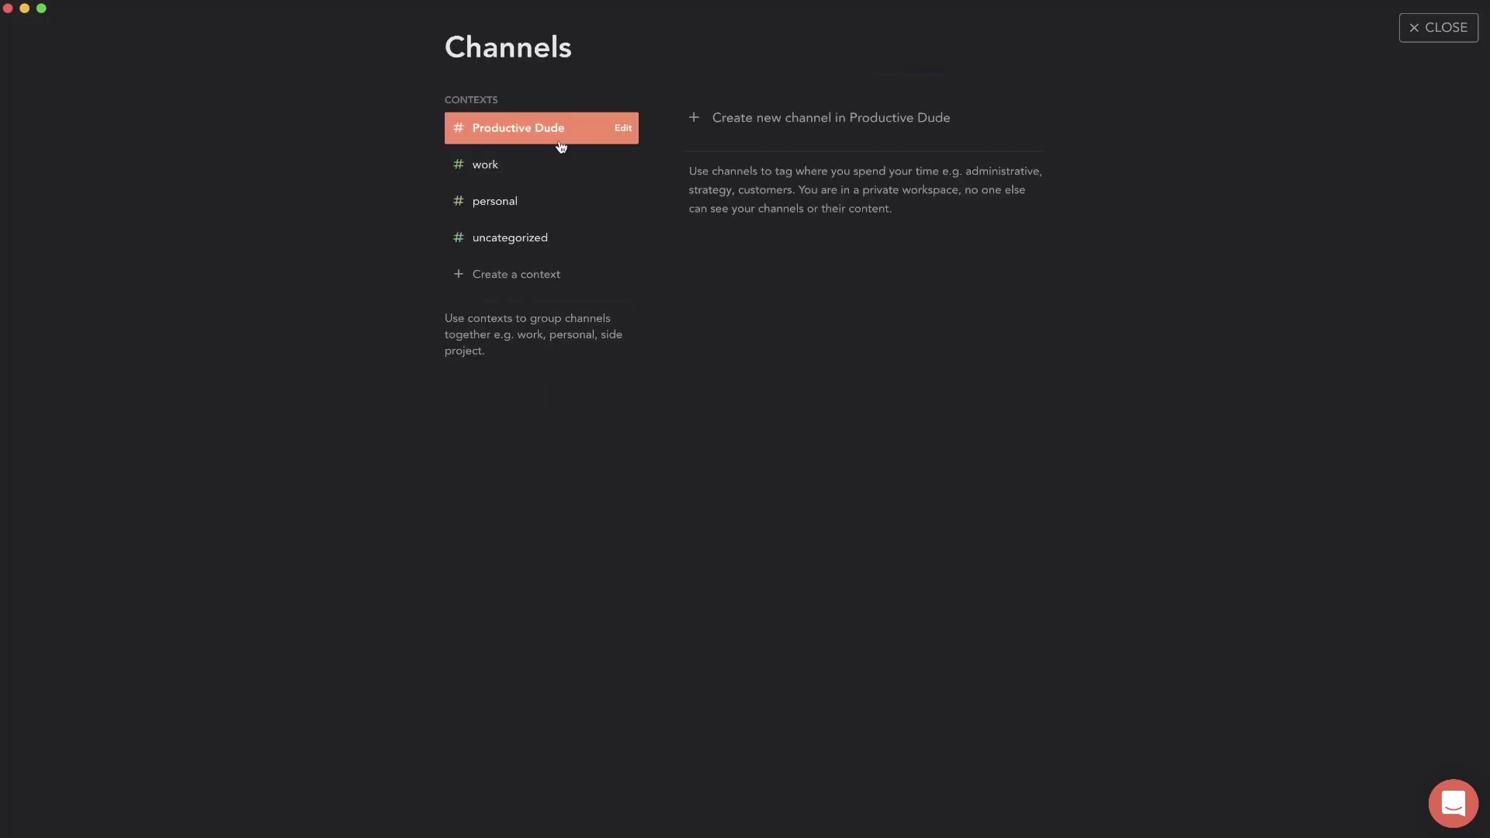
- Assign the weekly objective to Productive Dude and start another objective, 'Complete the Productive d'
left_click(1433, 27)
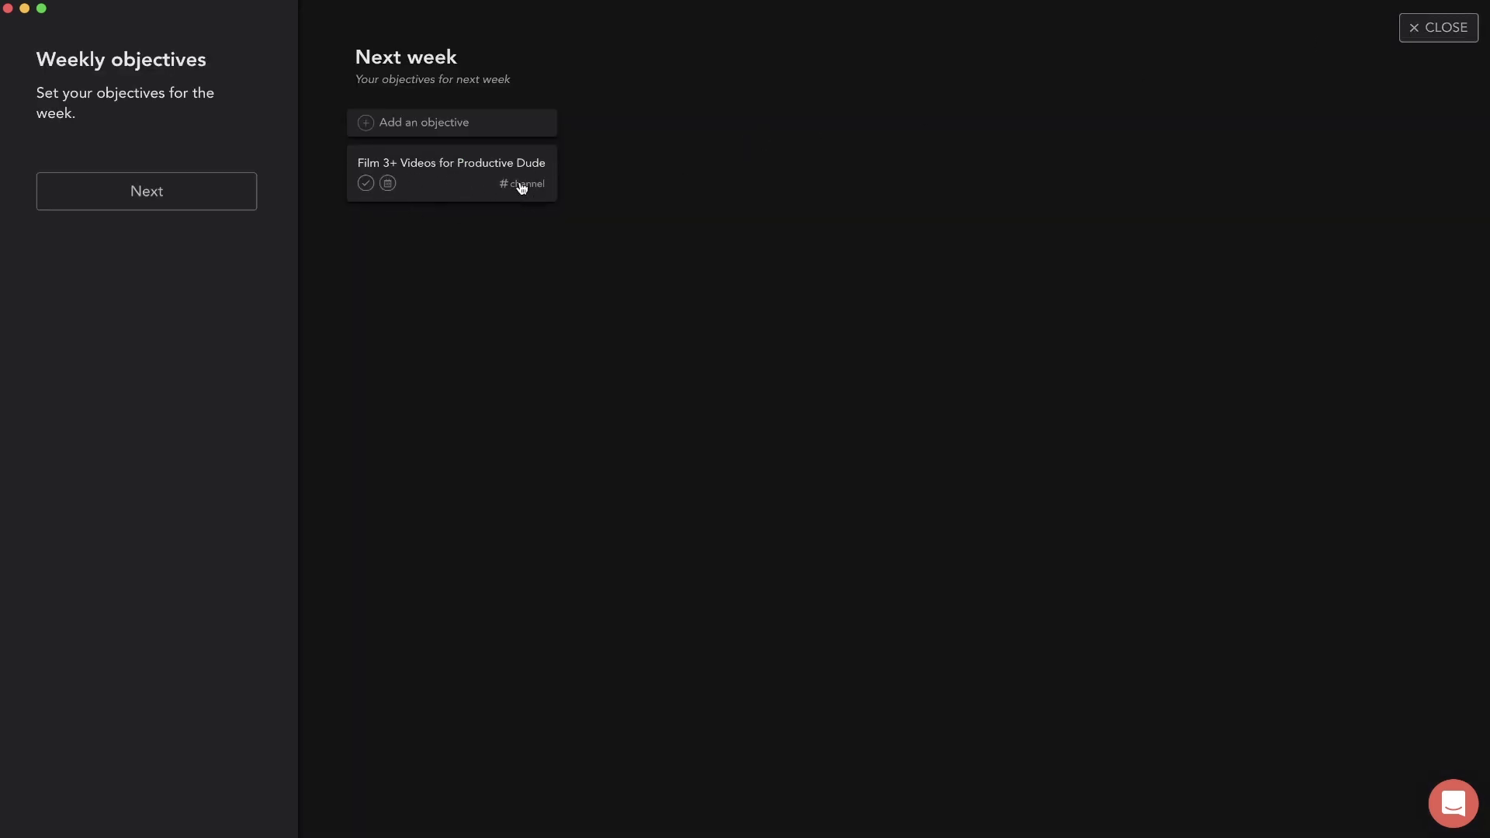
left_click(520, 187)
left_click(450, 278)
left_click(414, 126)
type("C")
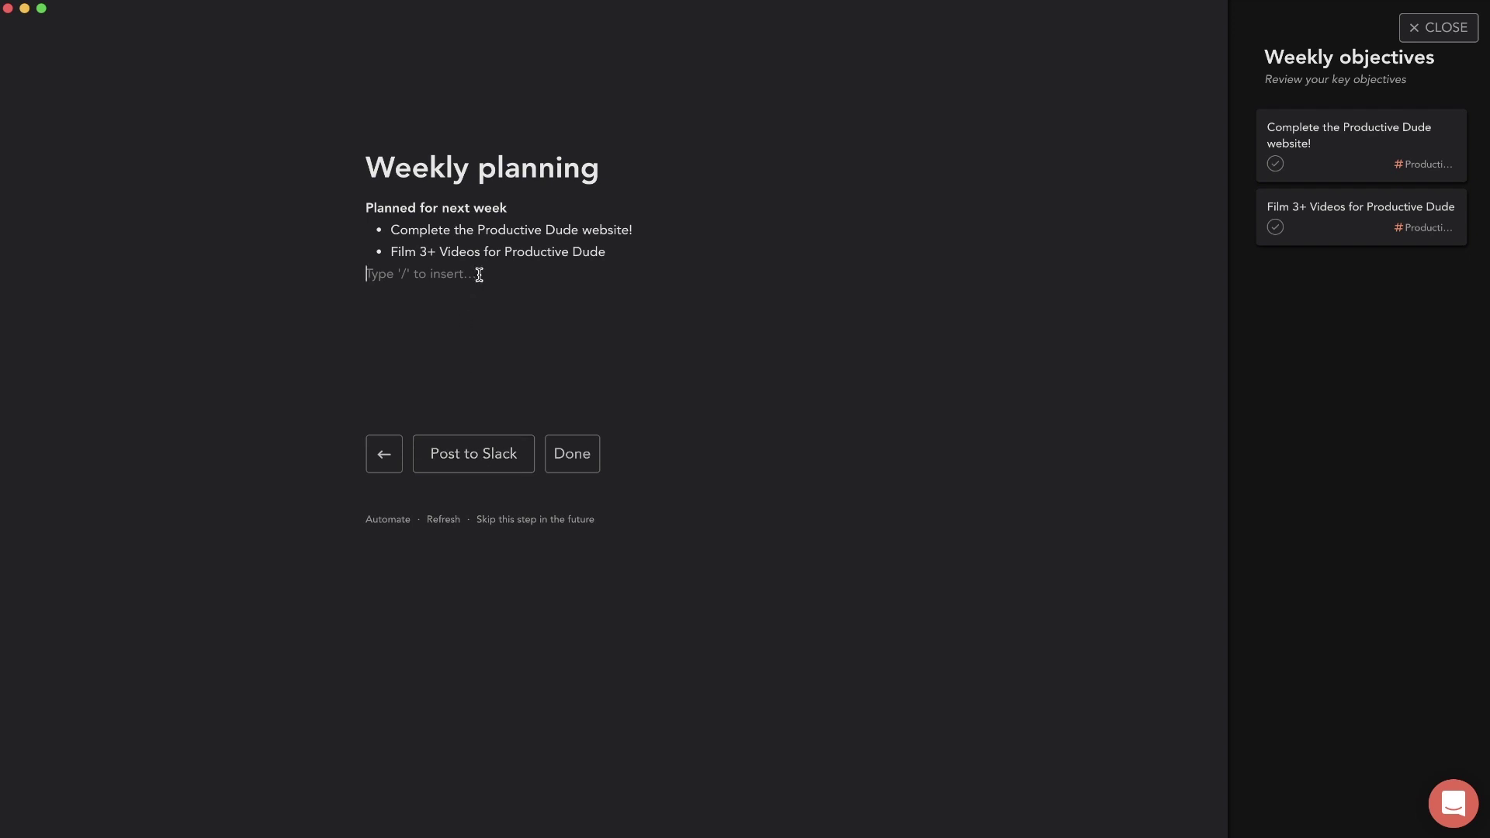
- Review the weekly planning summary, finish the review, and switch to the calendar view
left_click_drag(479, 272, 299, 154)
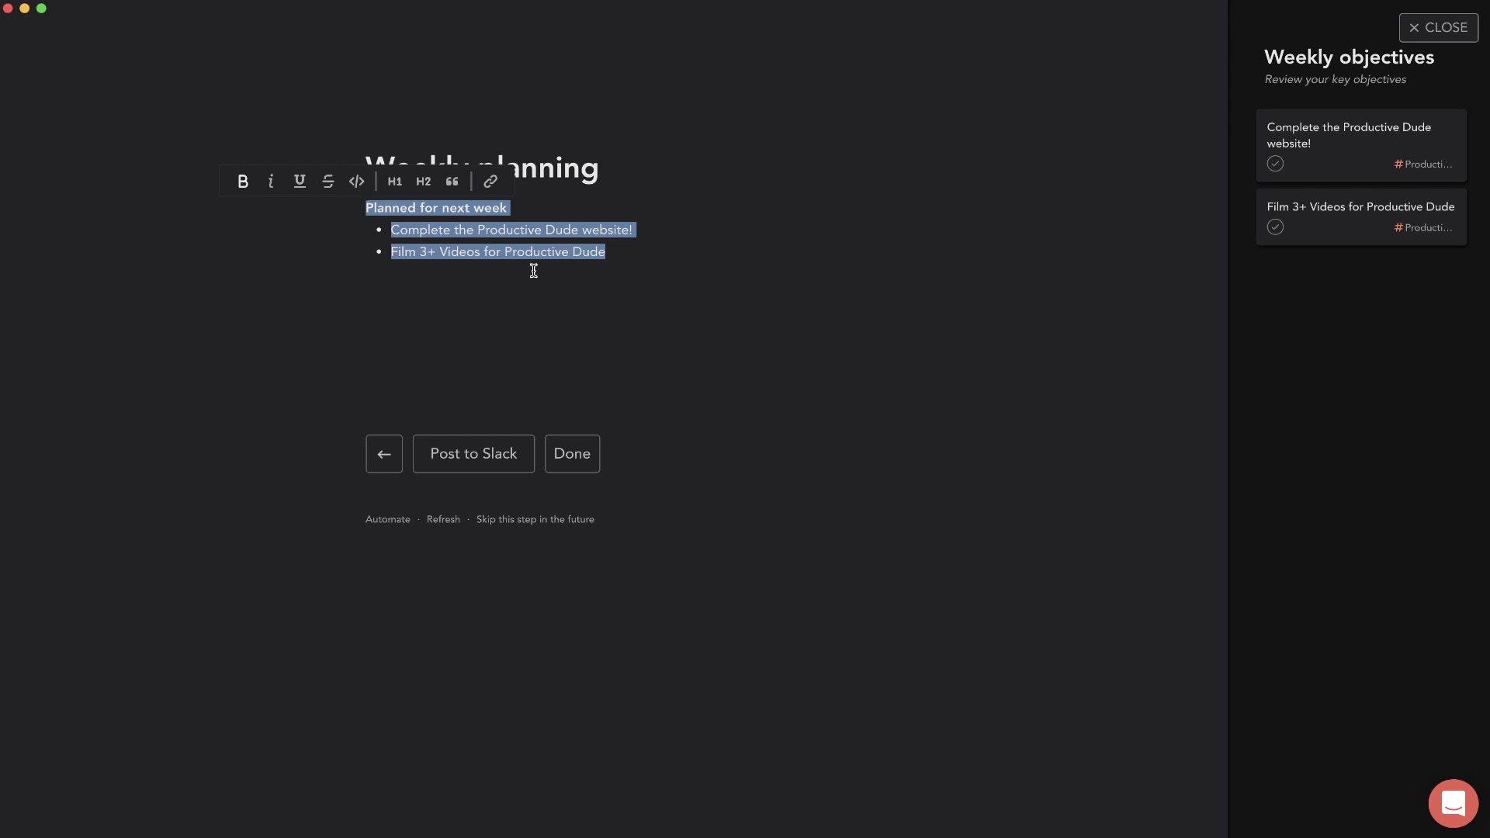
left_click(552, 237)
left_click_drag(508, 207, 365, 207)
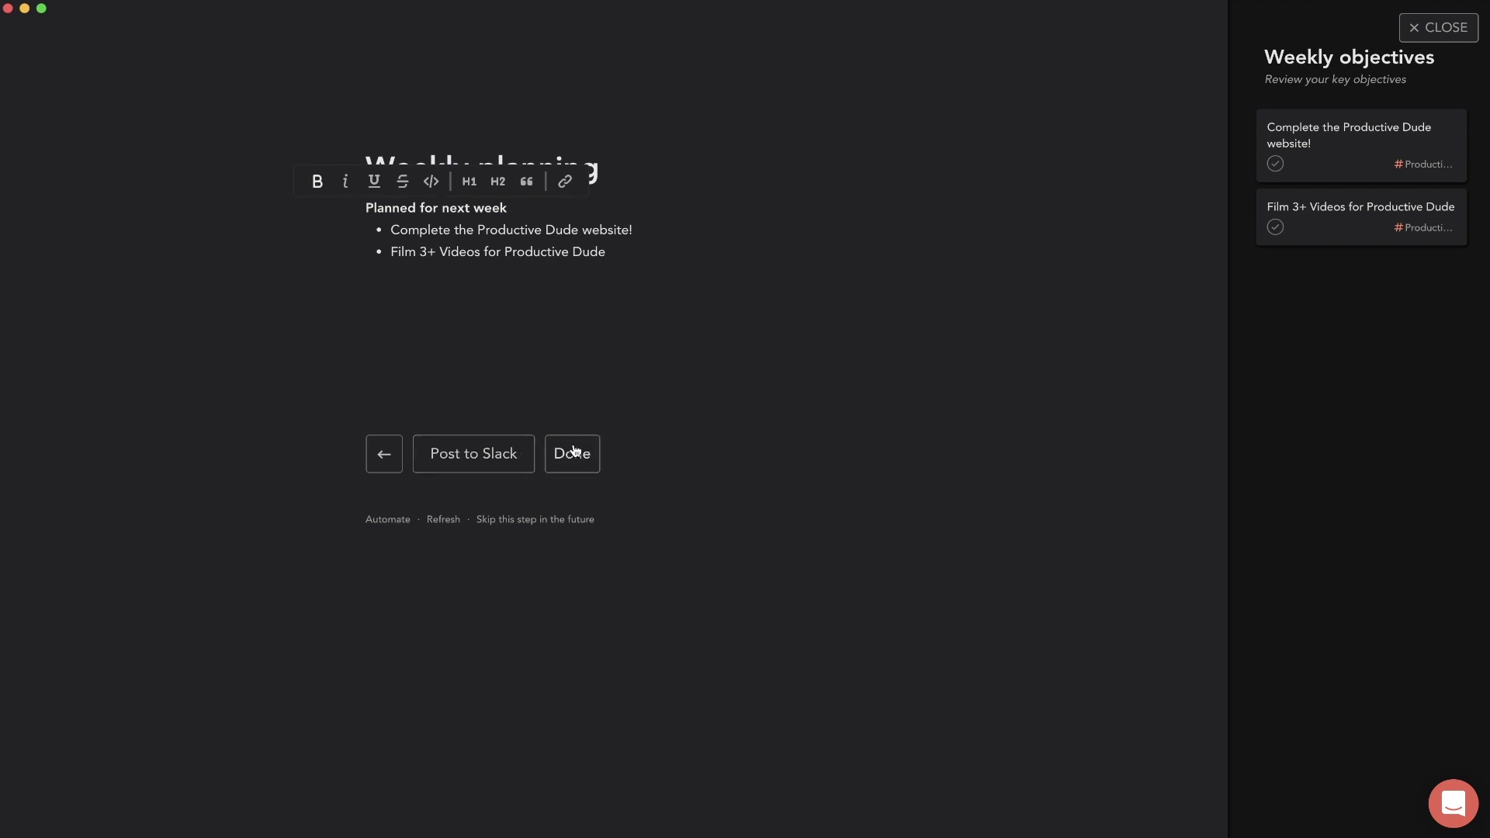
left_click(552, 525)
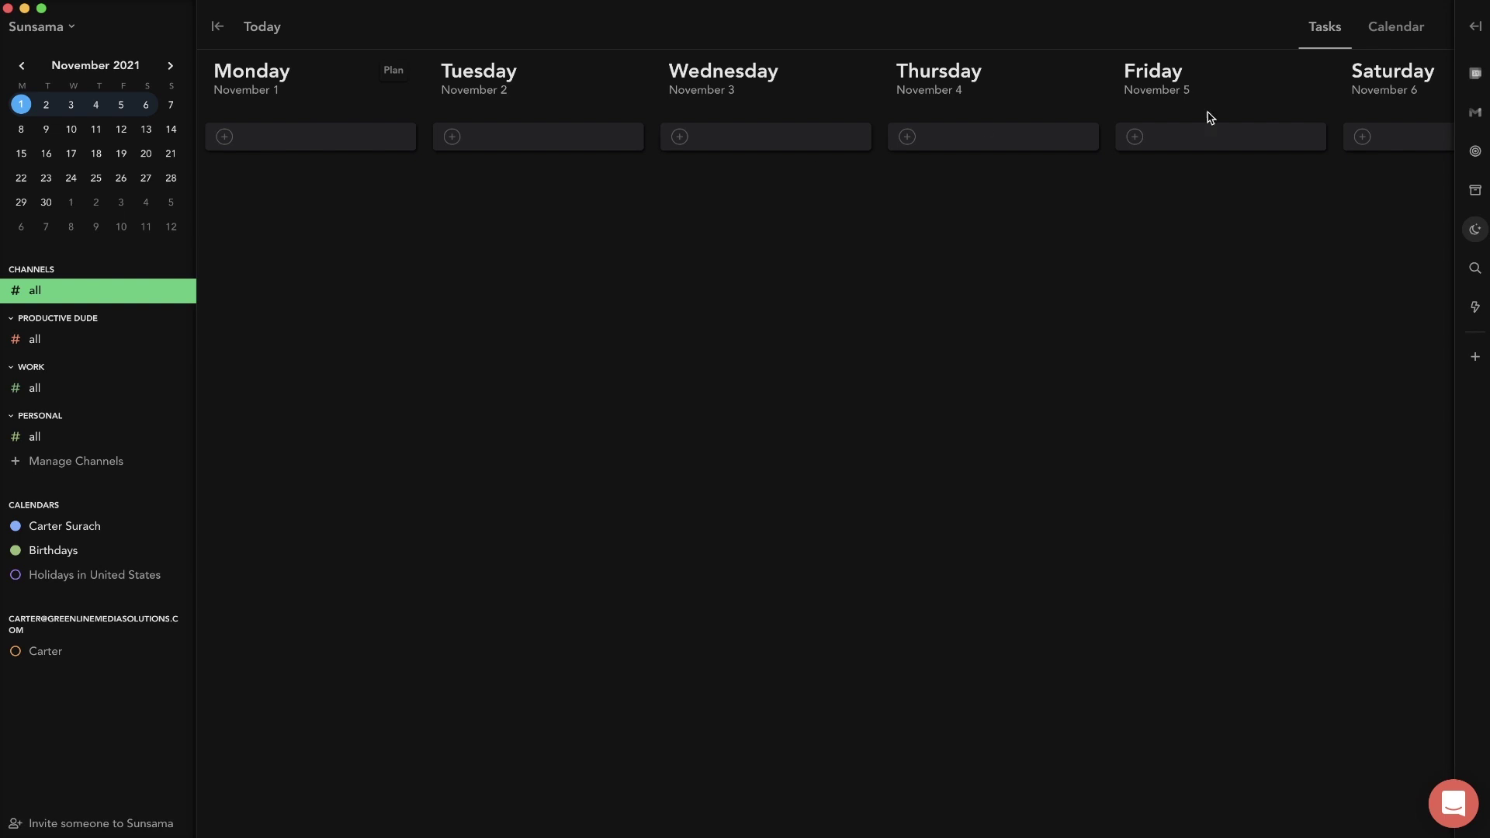
left_click(1389, 32)
left_click(1362, 31)
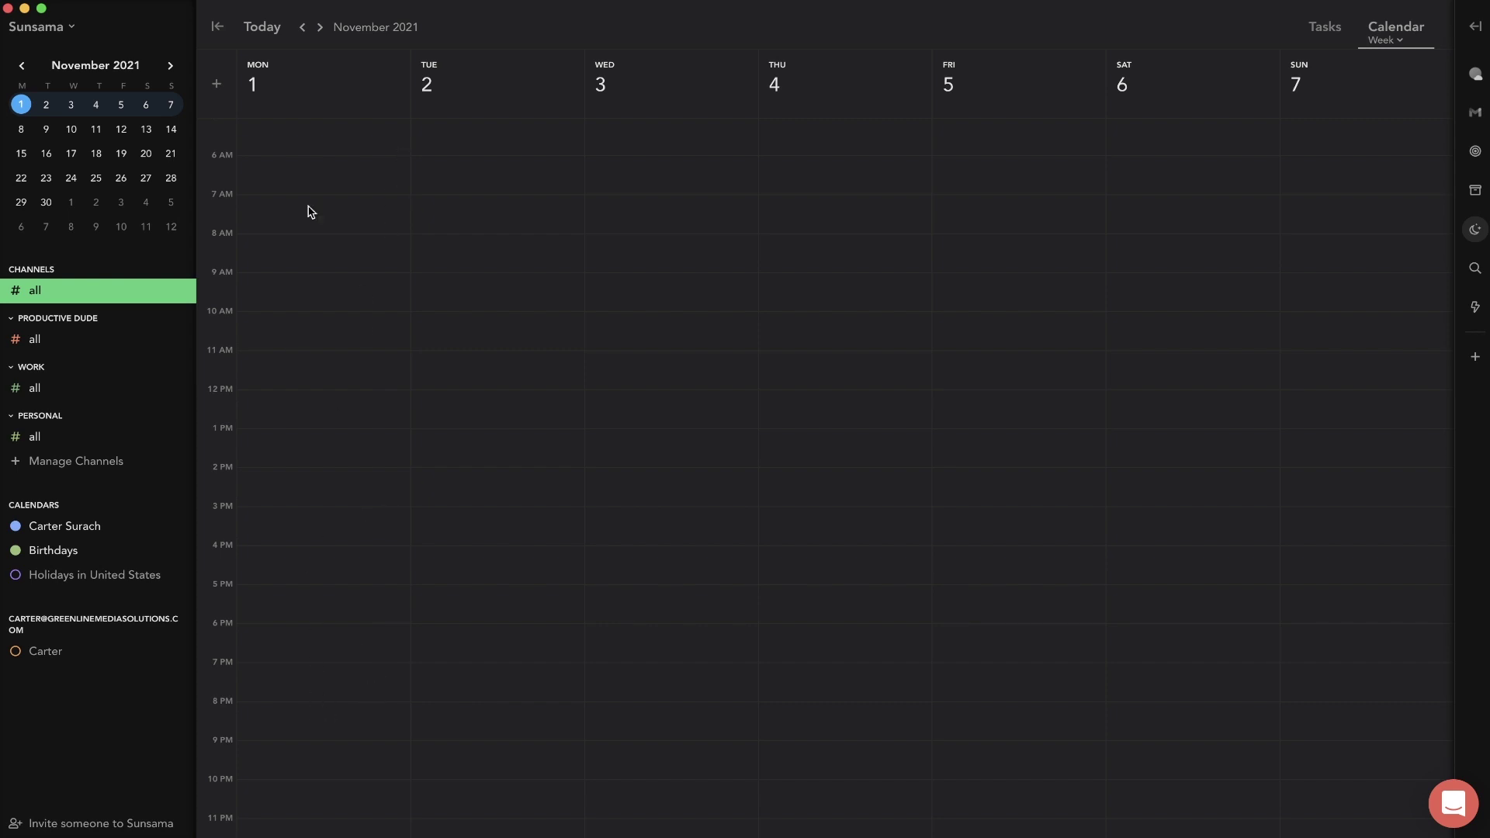
left_click(1330, 31)
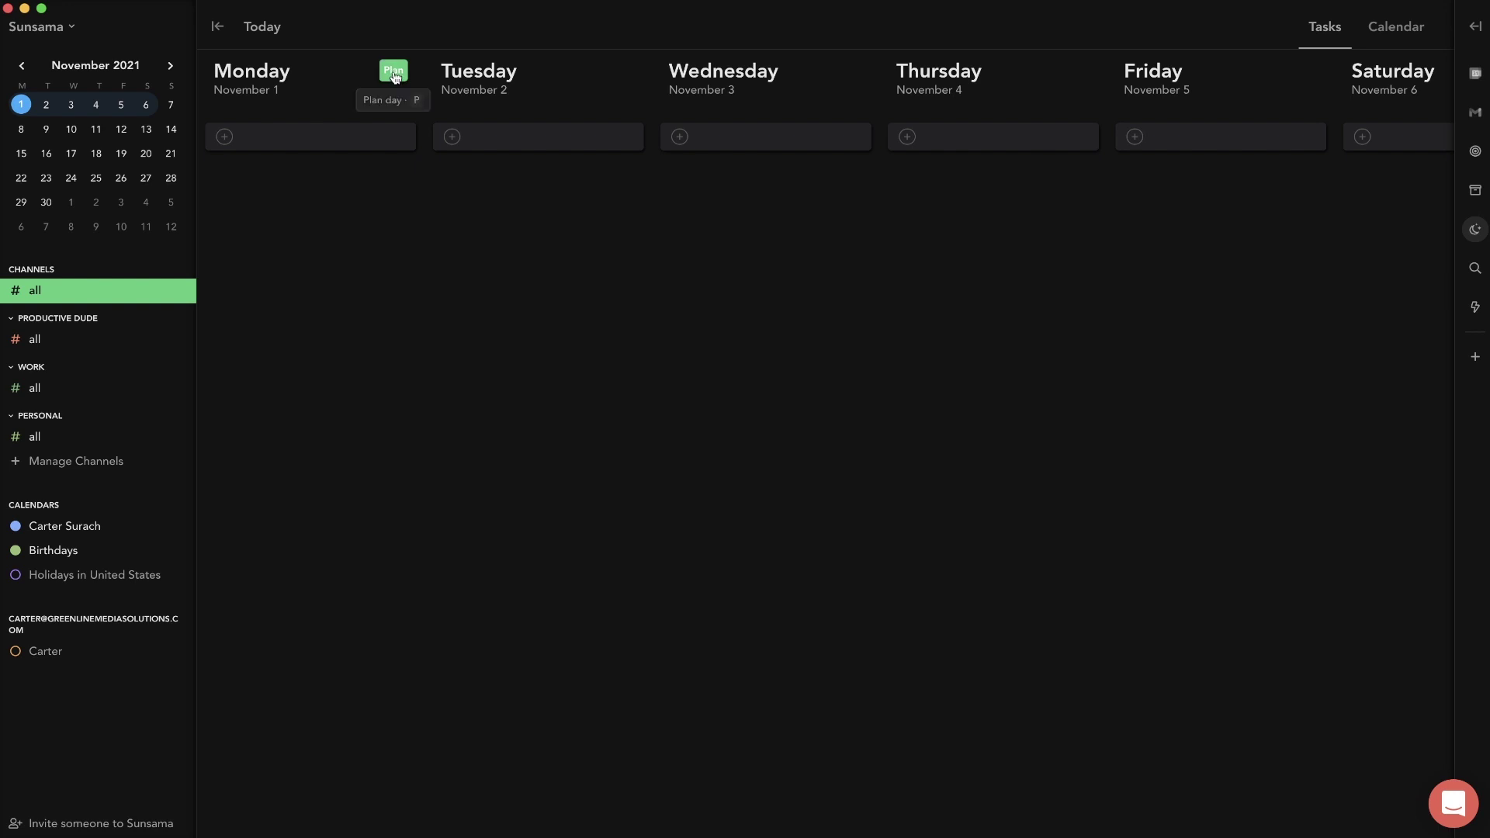
- Start planning Monday with the task 'Plan 3 Productive Dude Videos' planned at 1 hr
left_click(394, 71)
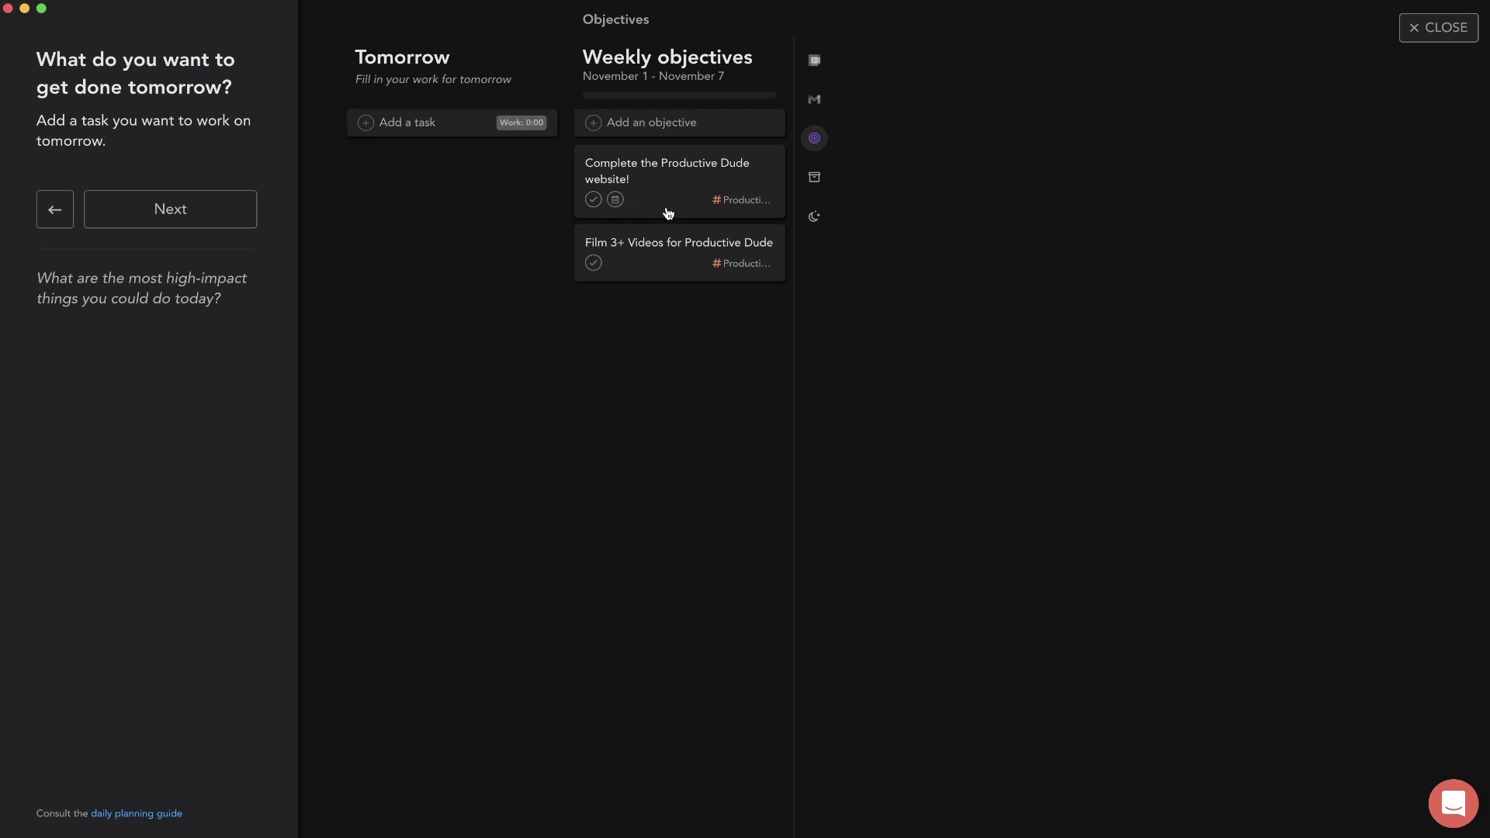
left_click(429, 127)
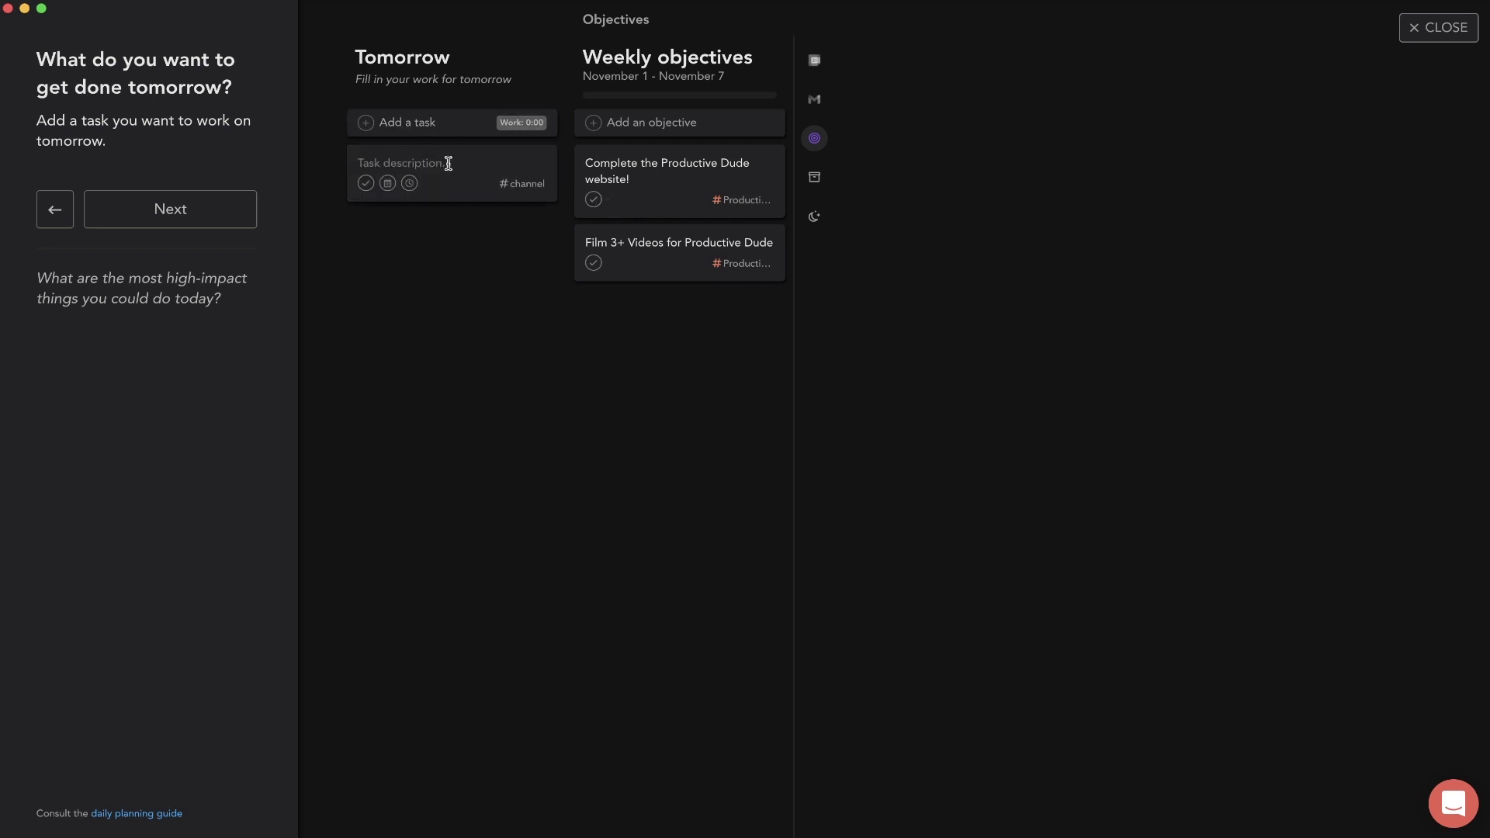
type("Plan 3 Productive Dude Videos")
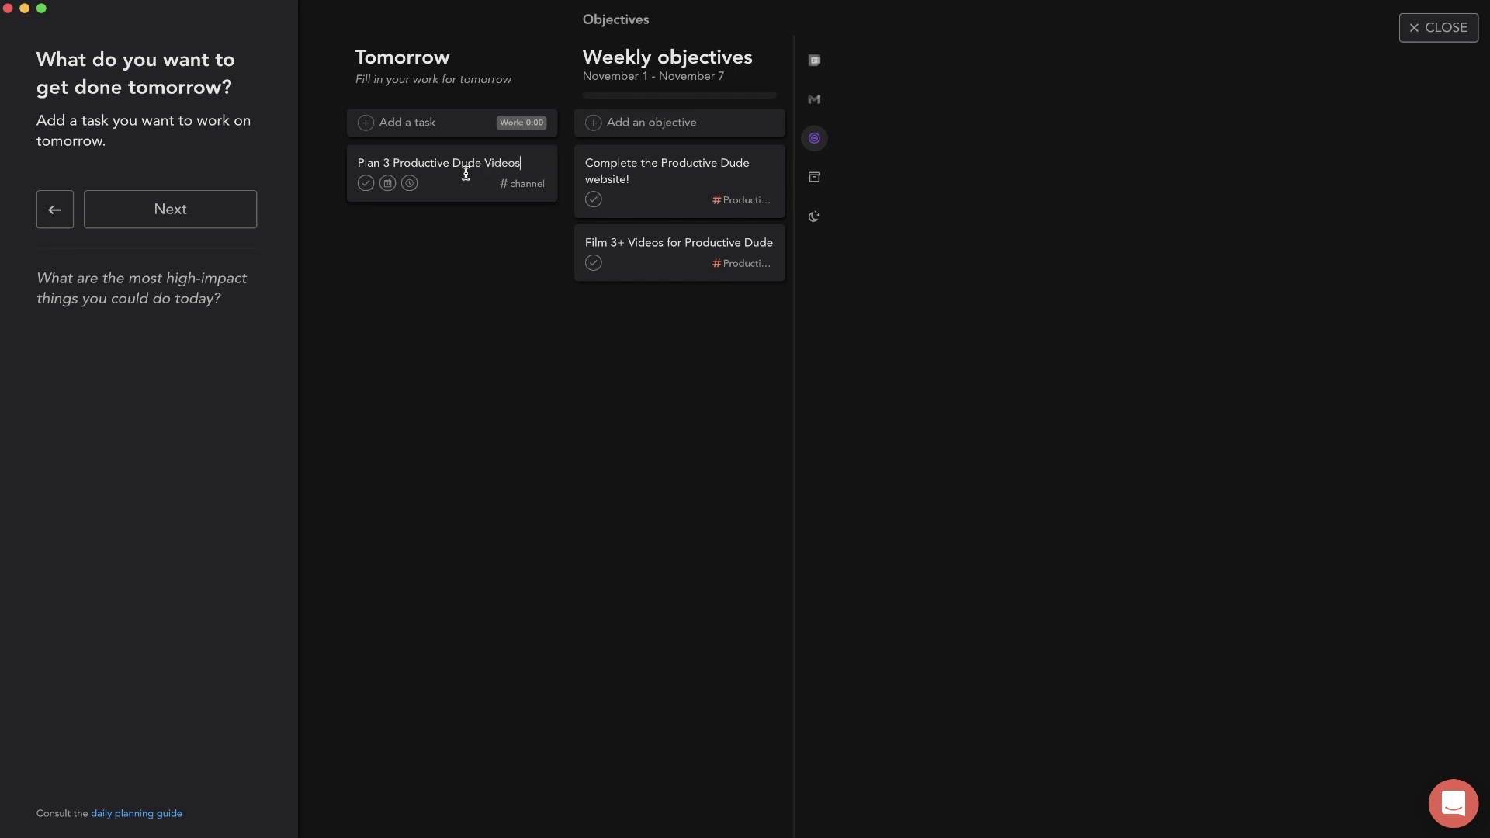
left_click(409, 183)
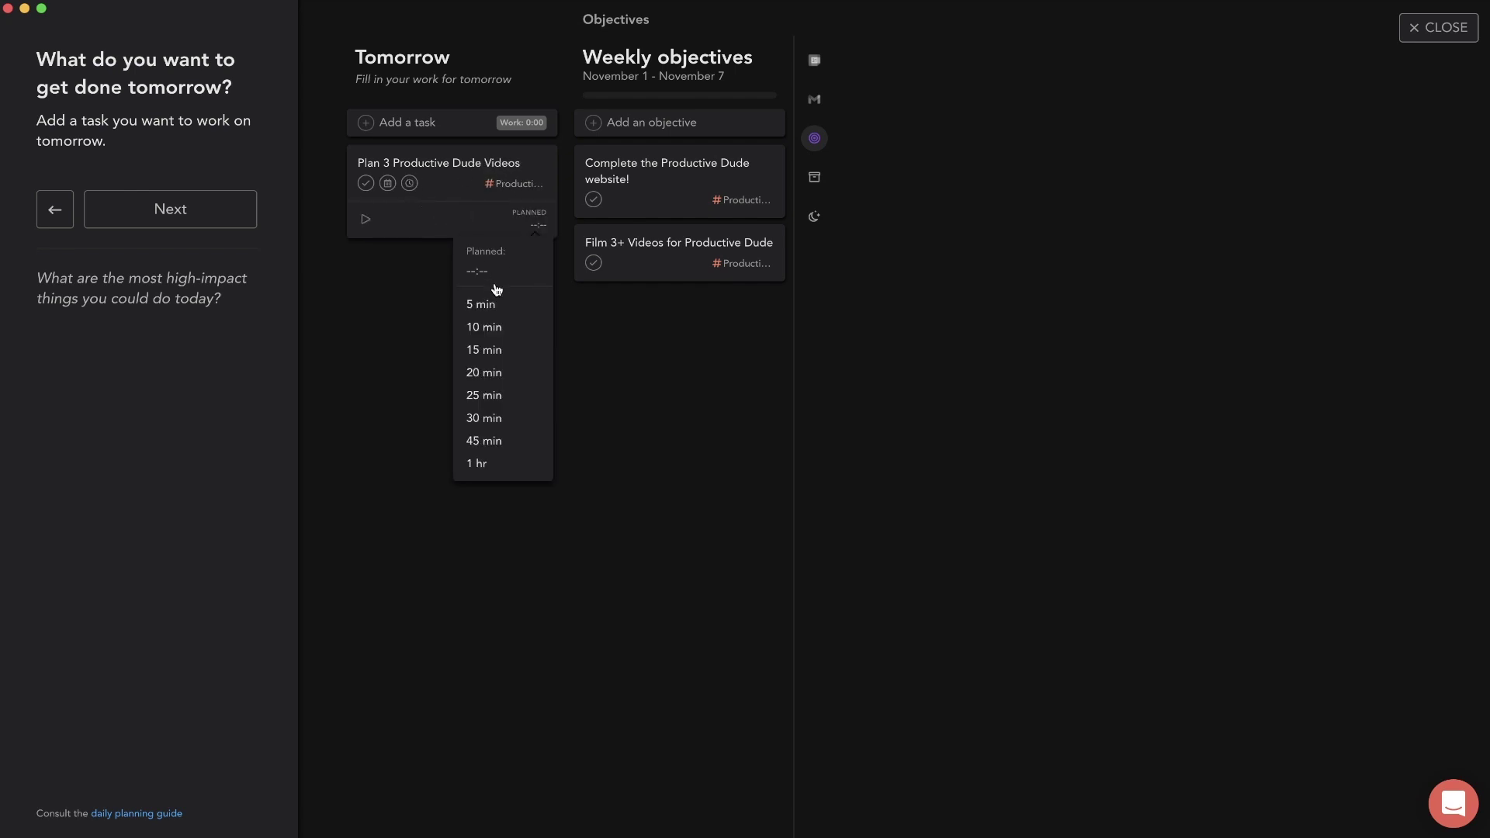
scroll(501, 326, "down", 2)
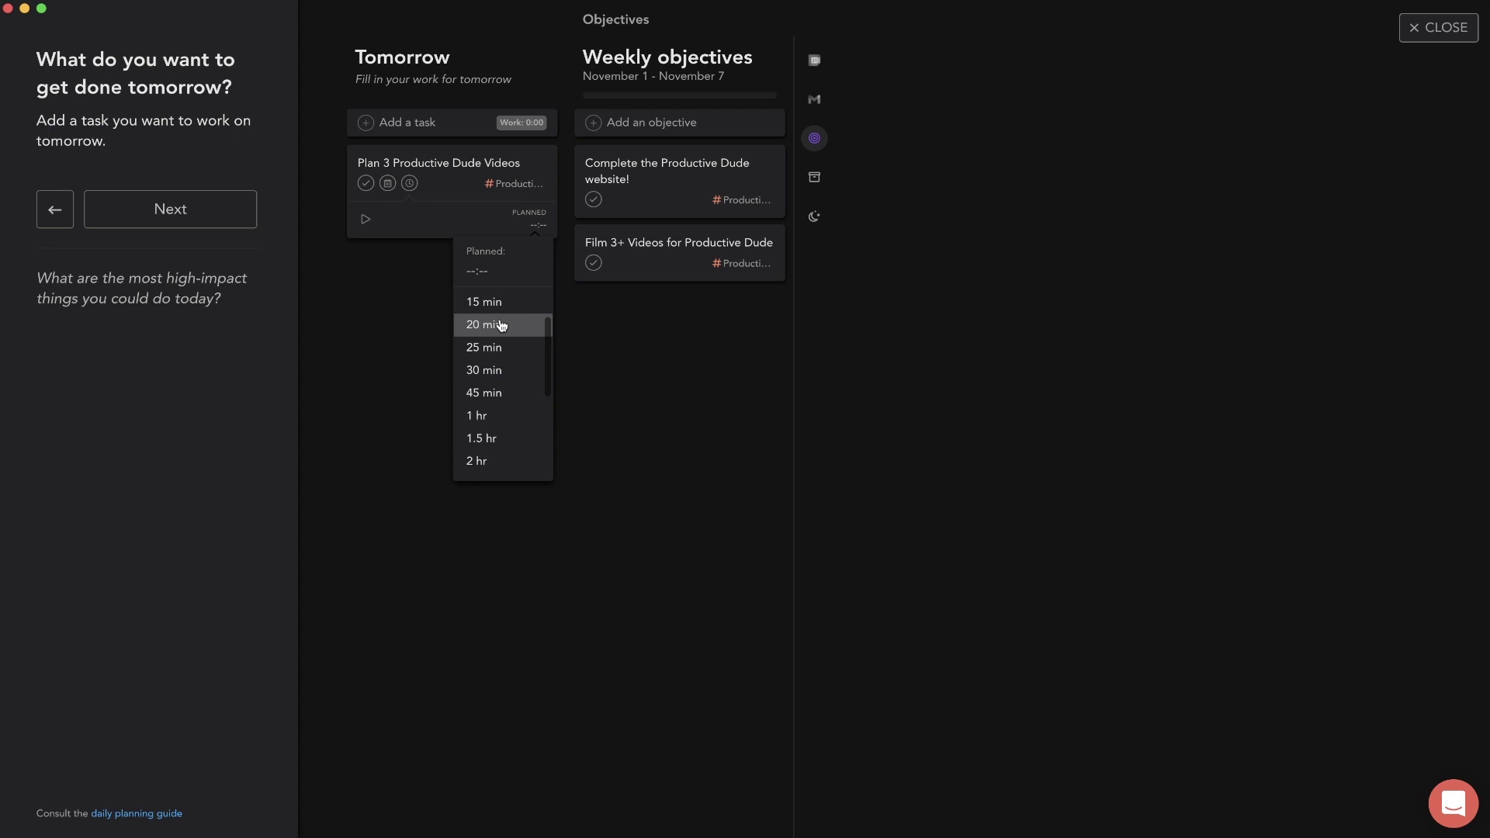
left_click(516, 418)
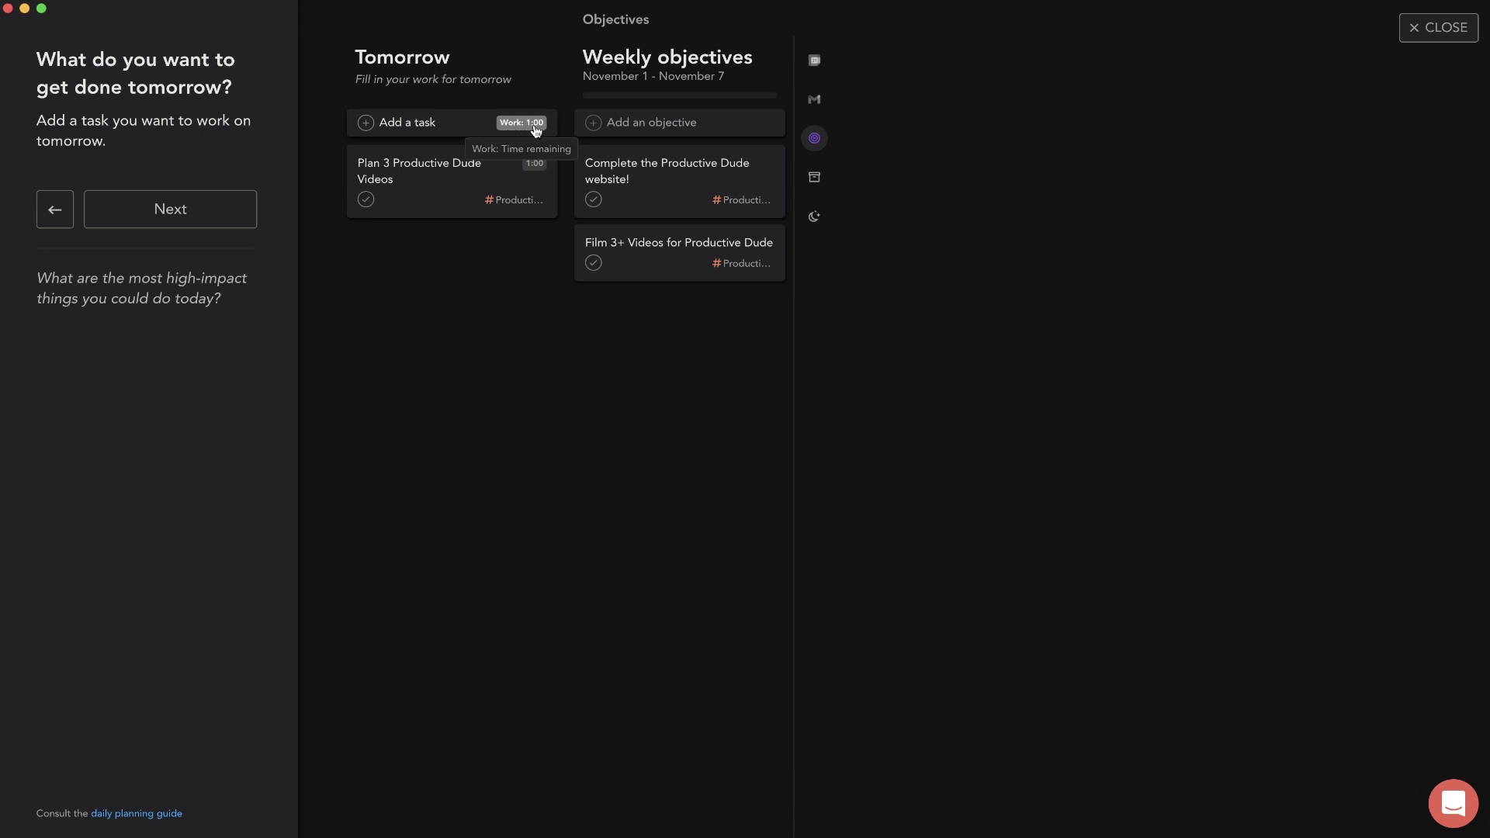
- Add the task 'Workout' in the personal channel with 1.5 hr planned
left_click(419, 123)
type("Workout")
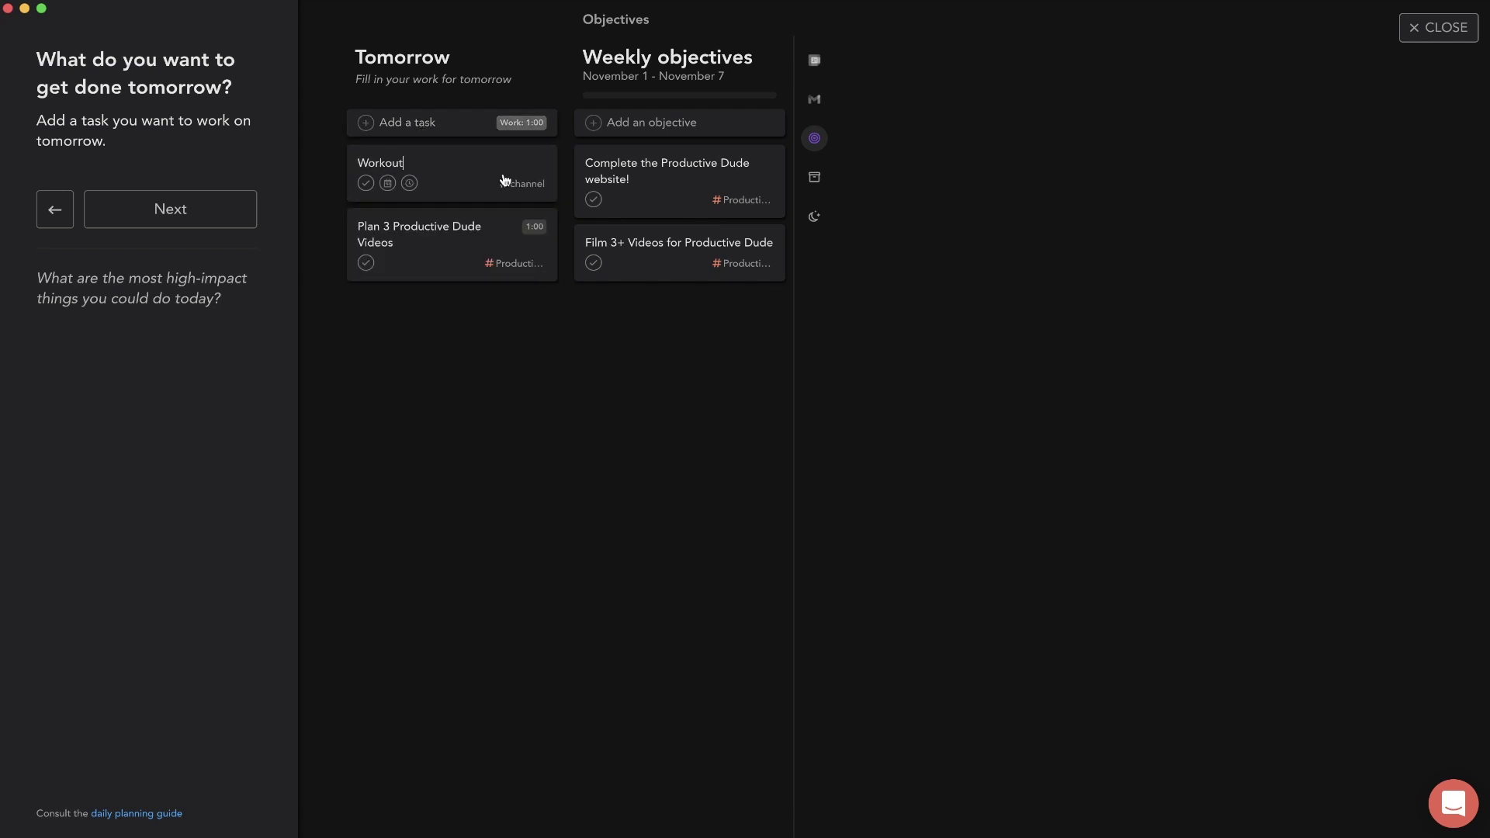
left_click(503, 181)
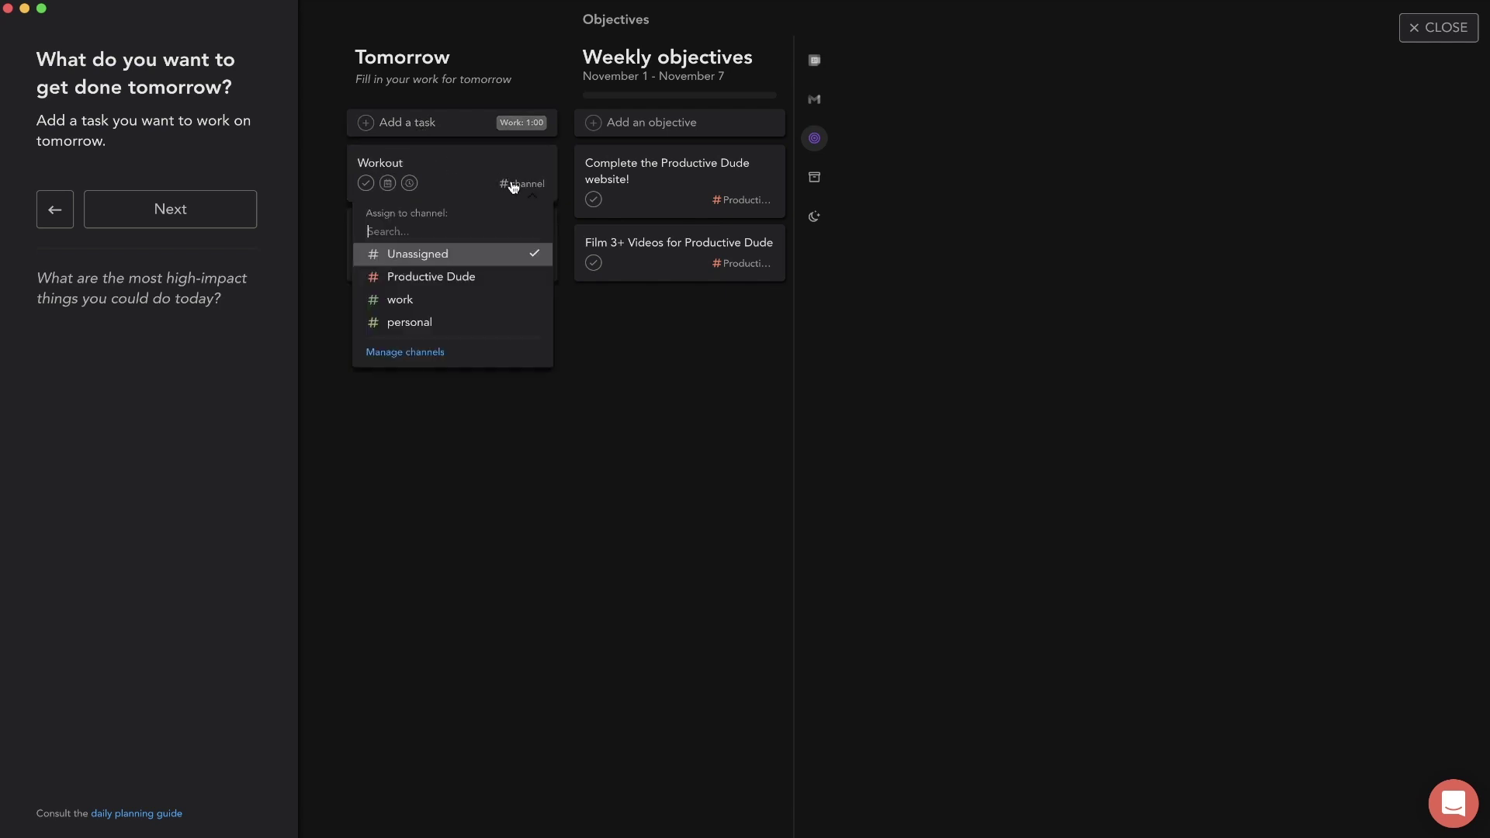
left_click(456, 322)
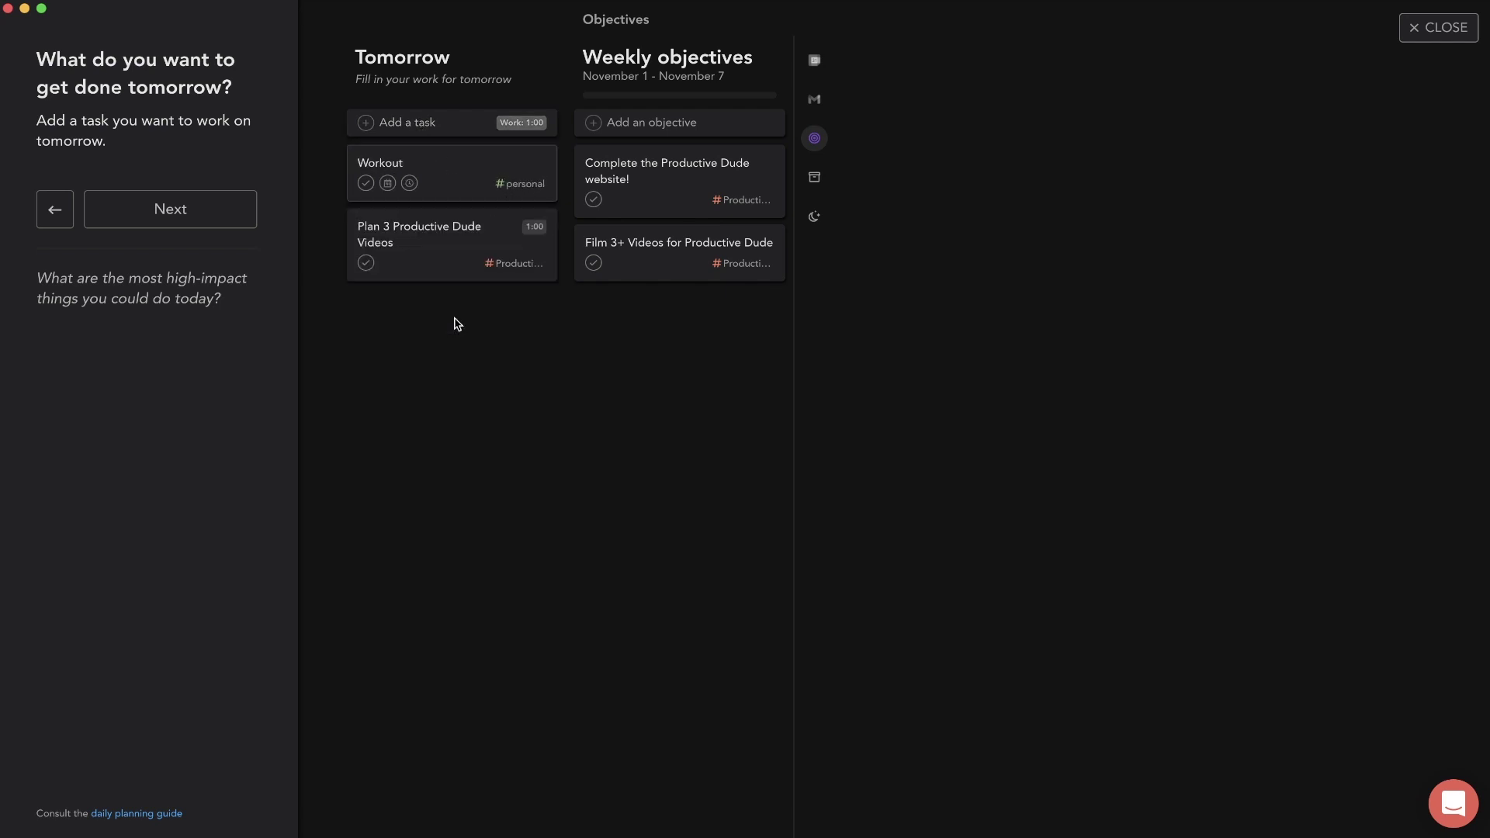
left_click(459, 158)
left_click(463, 122)
left_click(409, 184)
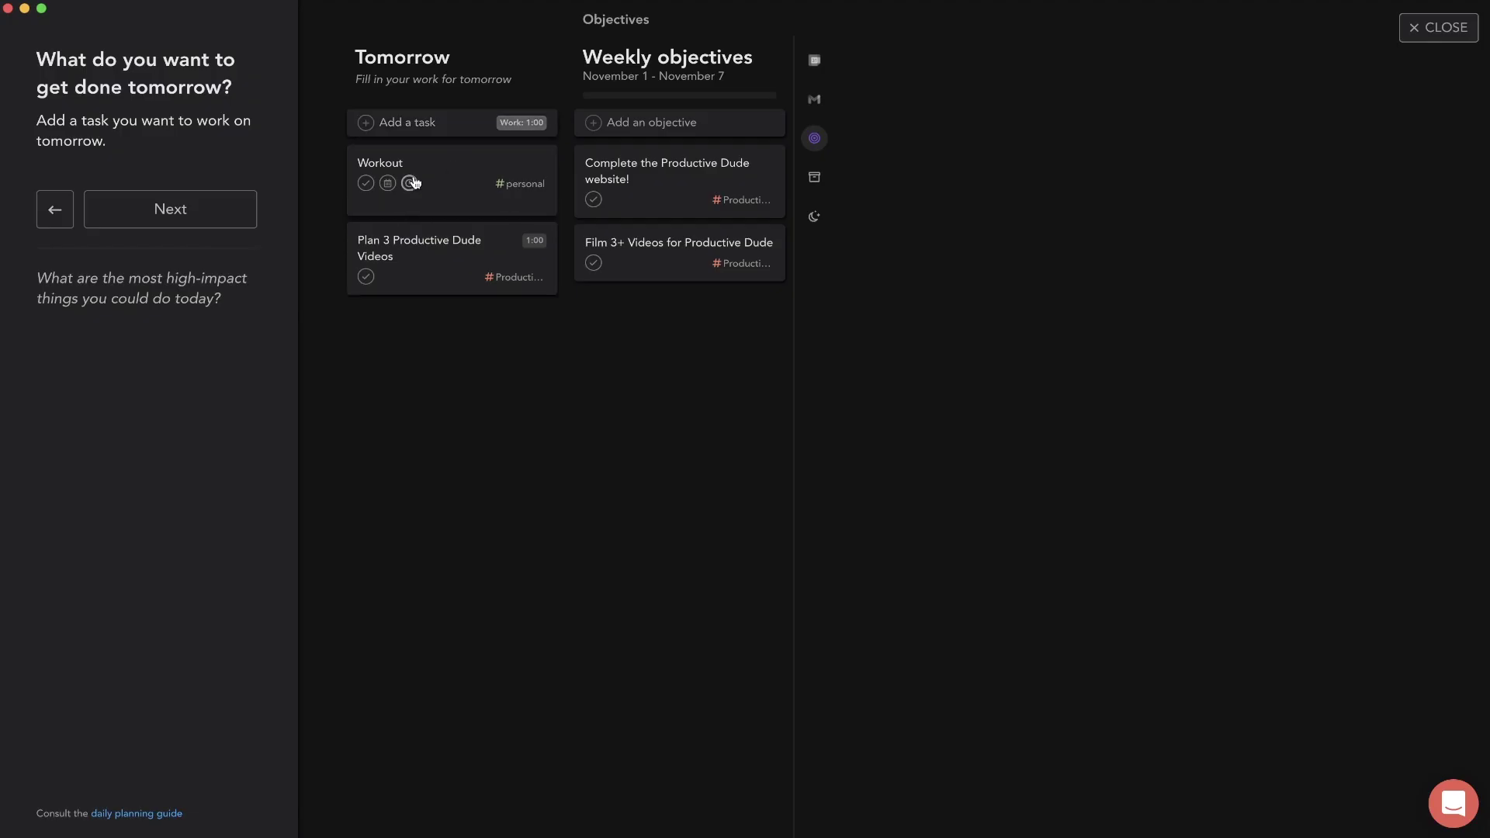
scroll(513, 343, "down", 4)
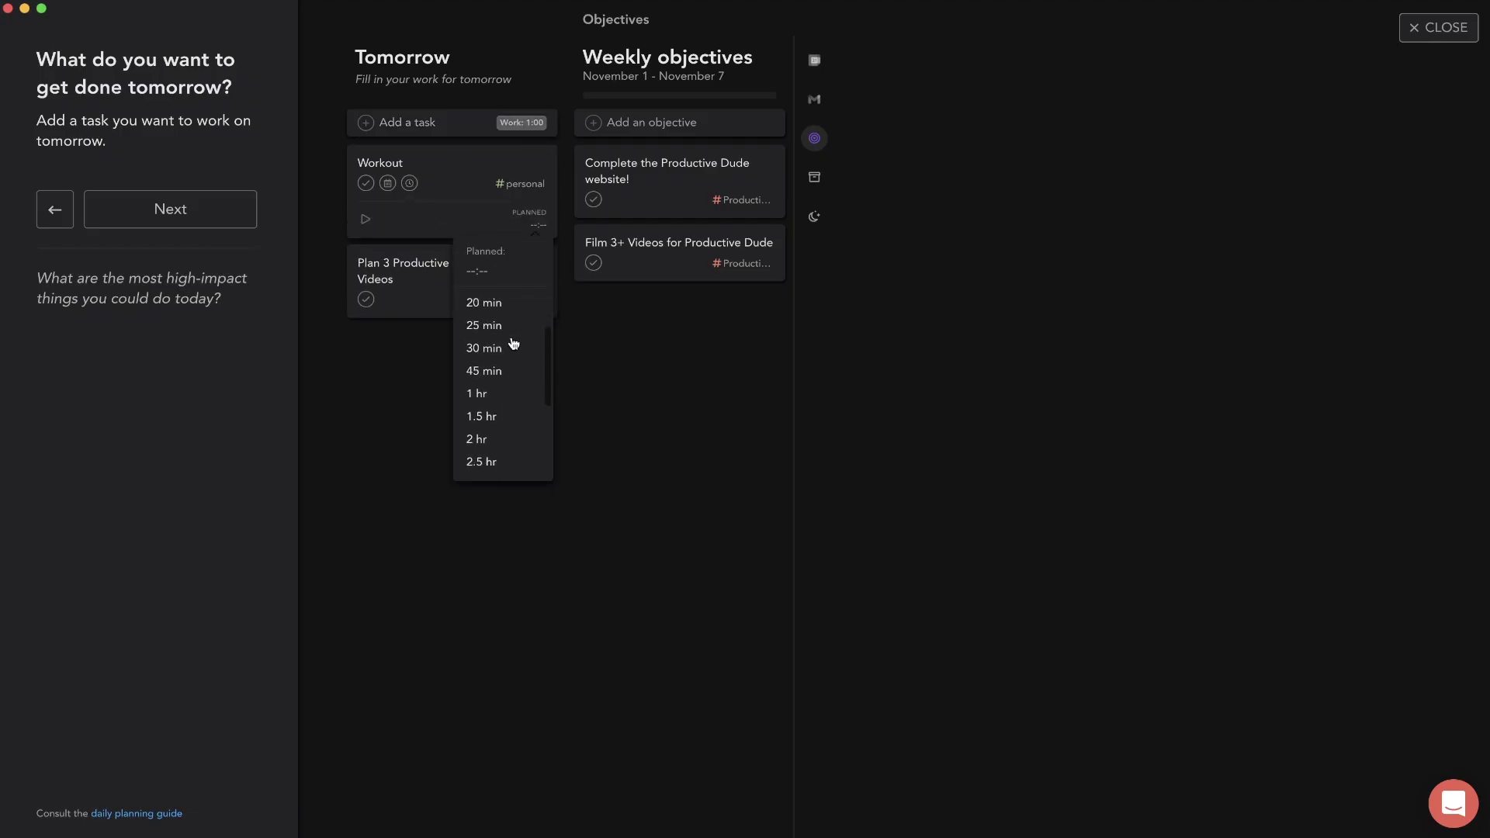
left_click(499, 376)
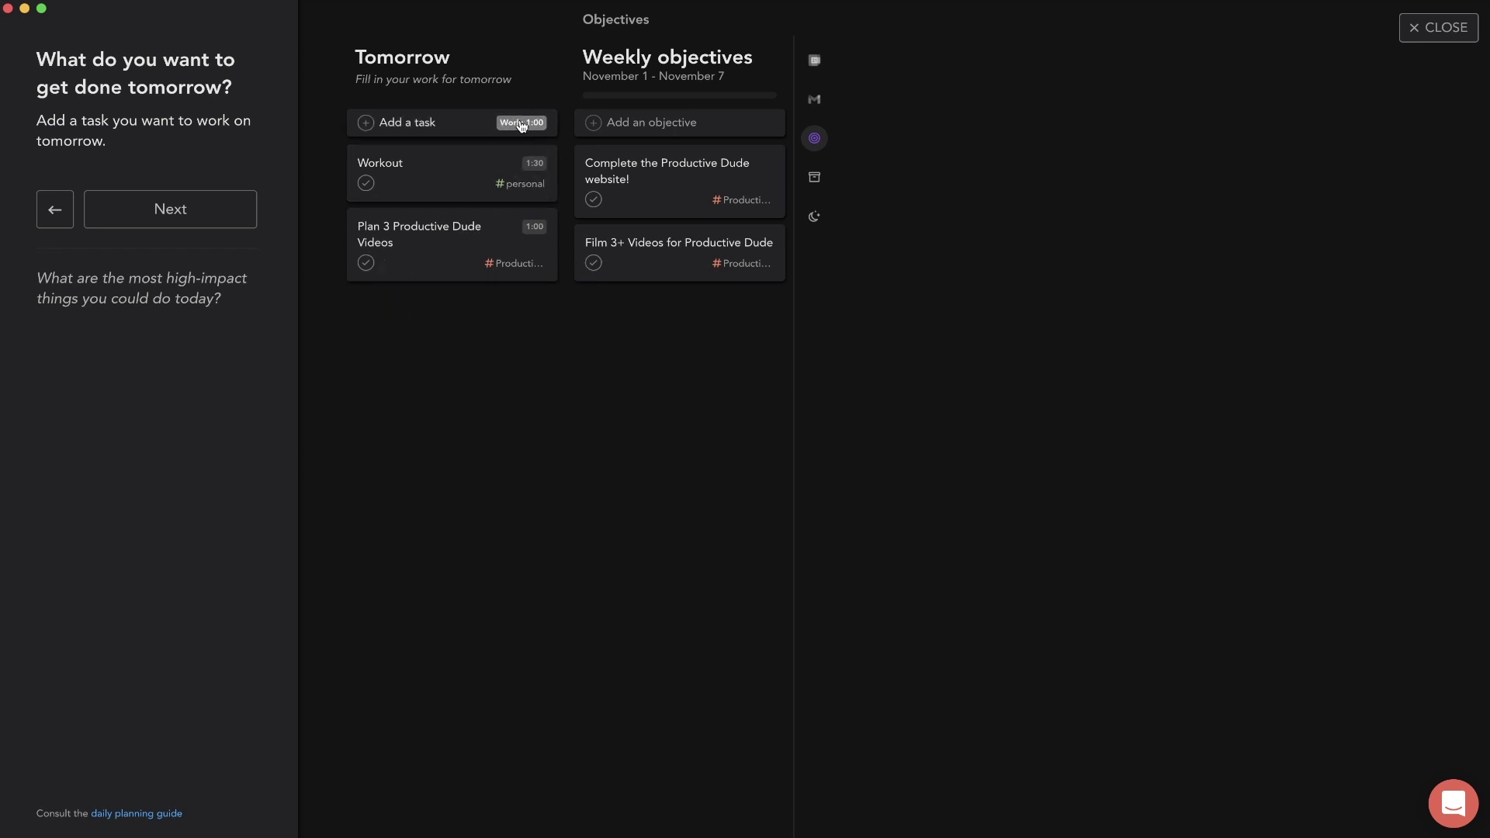
- Add 'Create budget tracker for Green Line Media' in the work channel with 1.5 hr planned
left_click(422, 122)
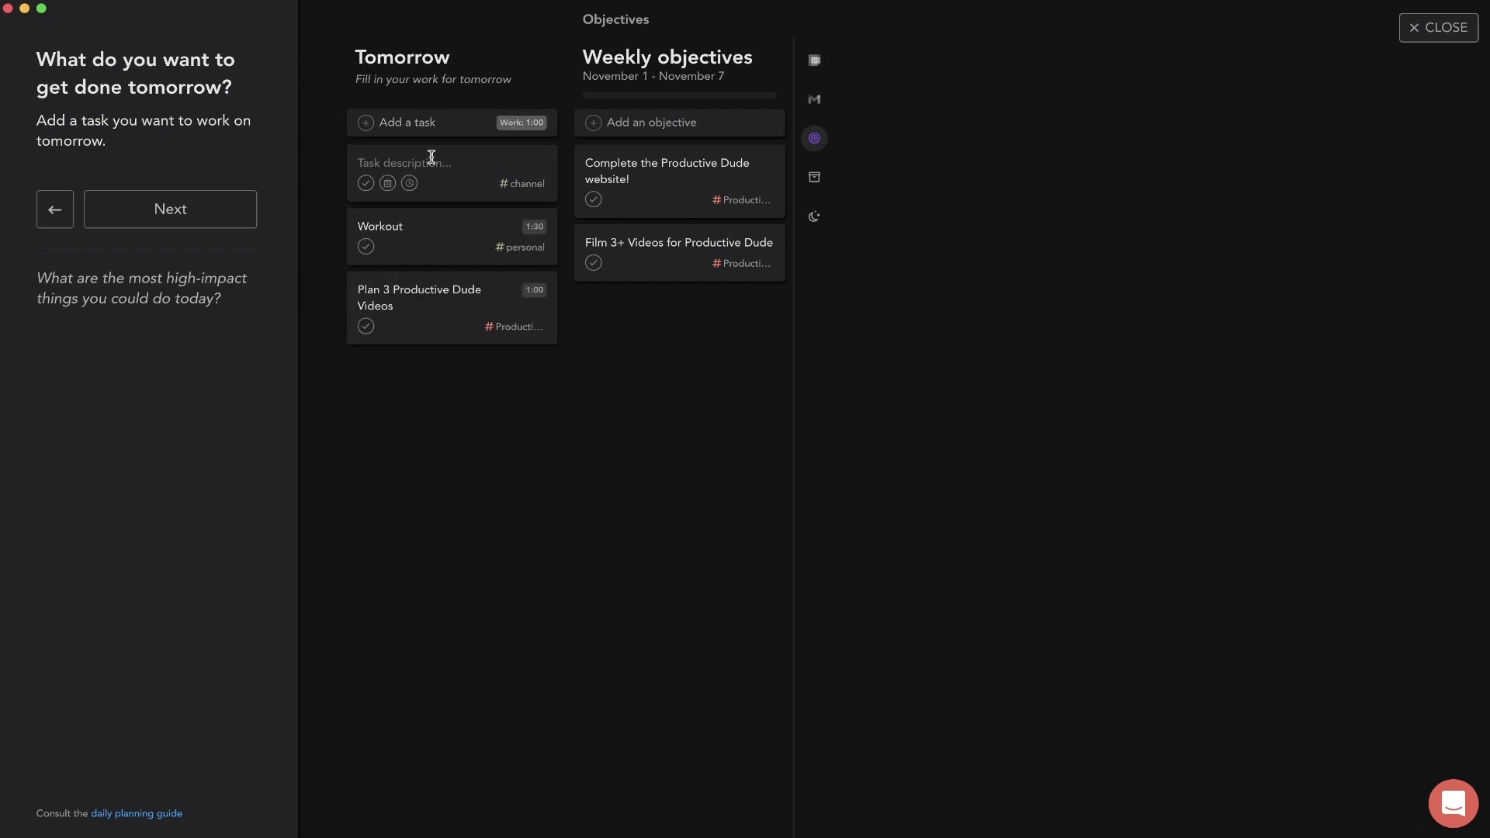
type("Create budget tracker for Green")
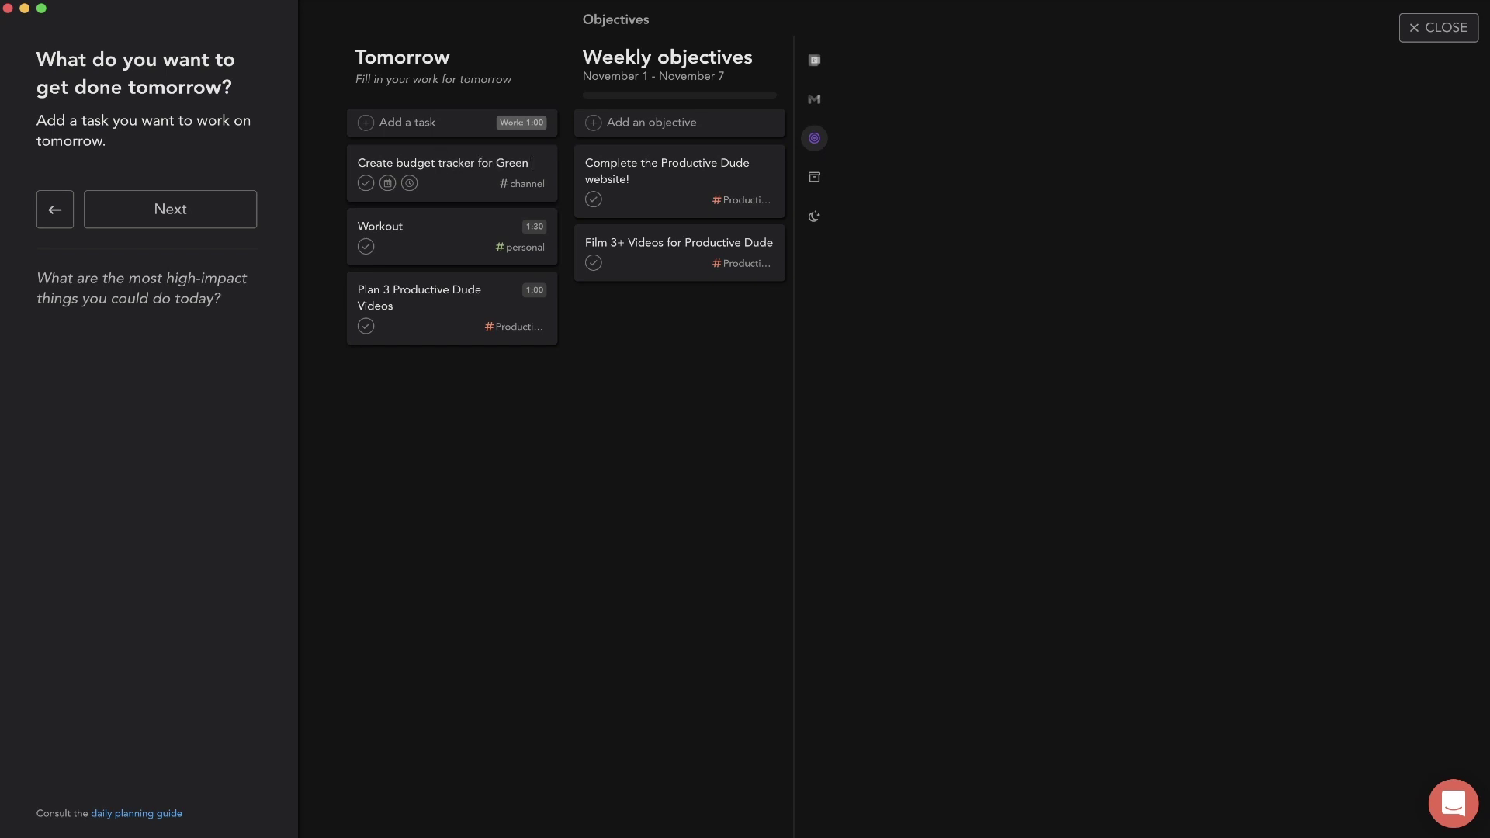
type("Line Media")
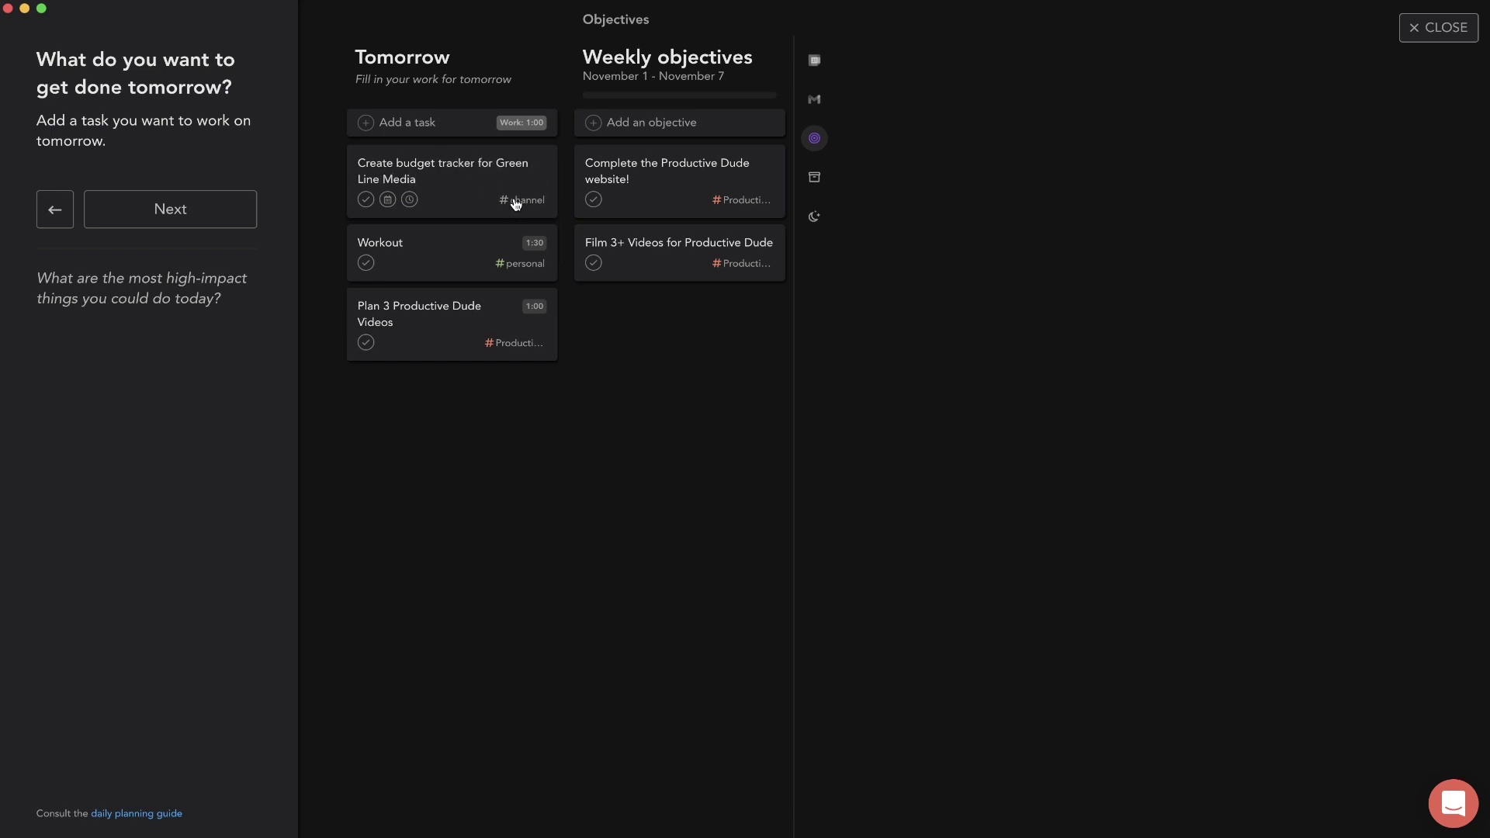
left_click(515, 199)
left_click(405, 307)
left_click(409, 200)
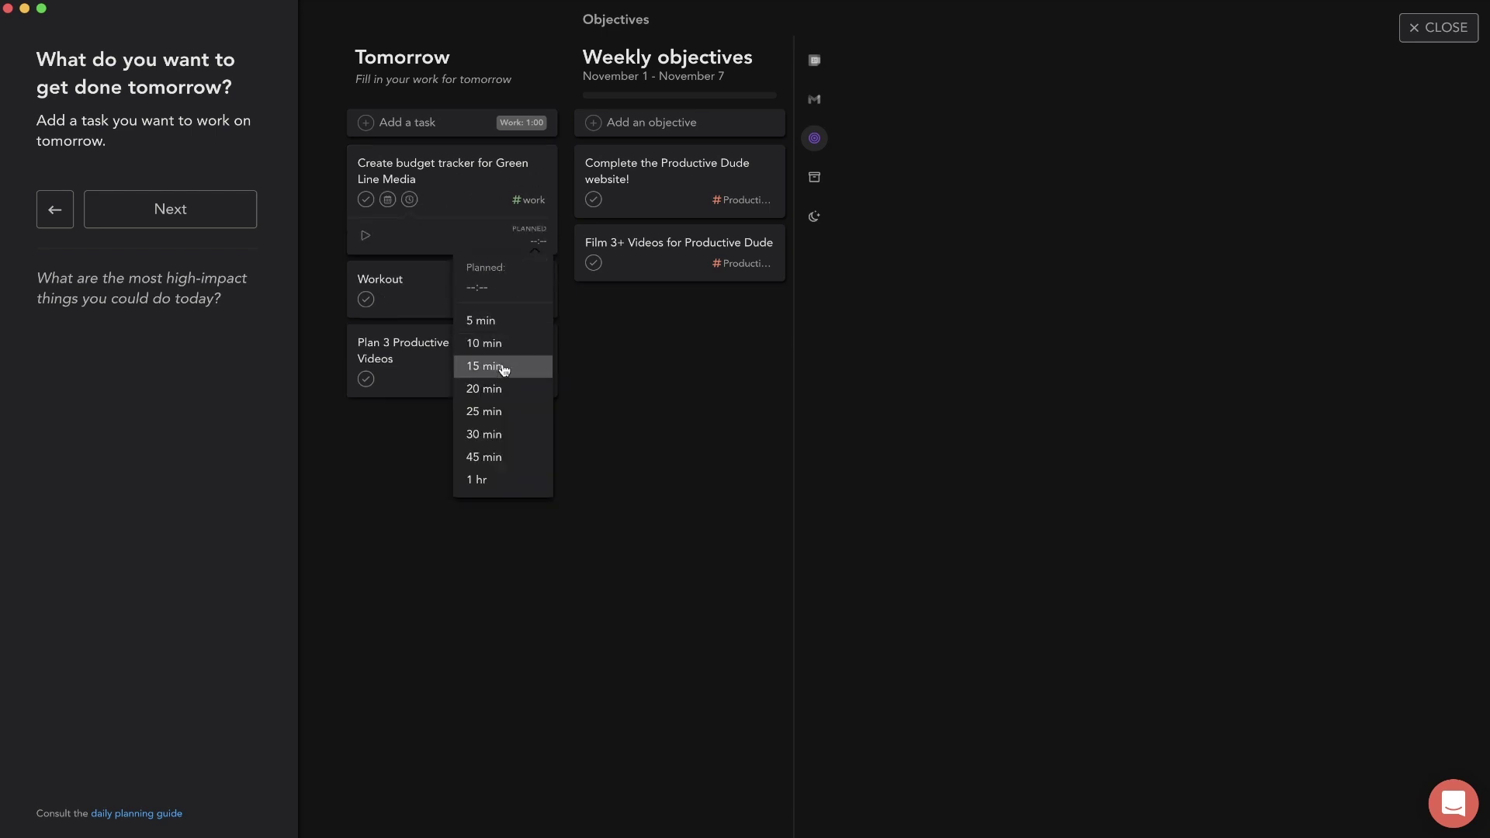
scroll(512, 399, "down", 3)
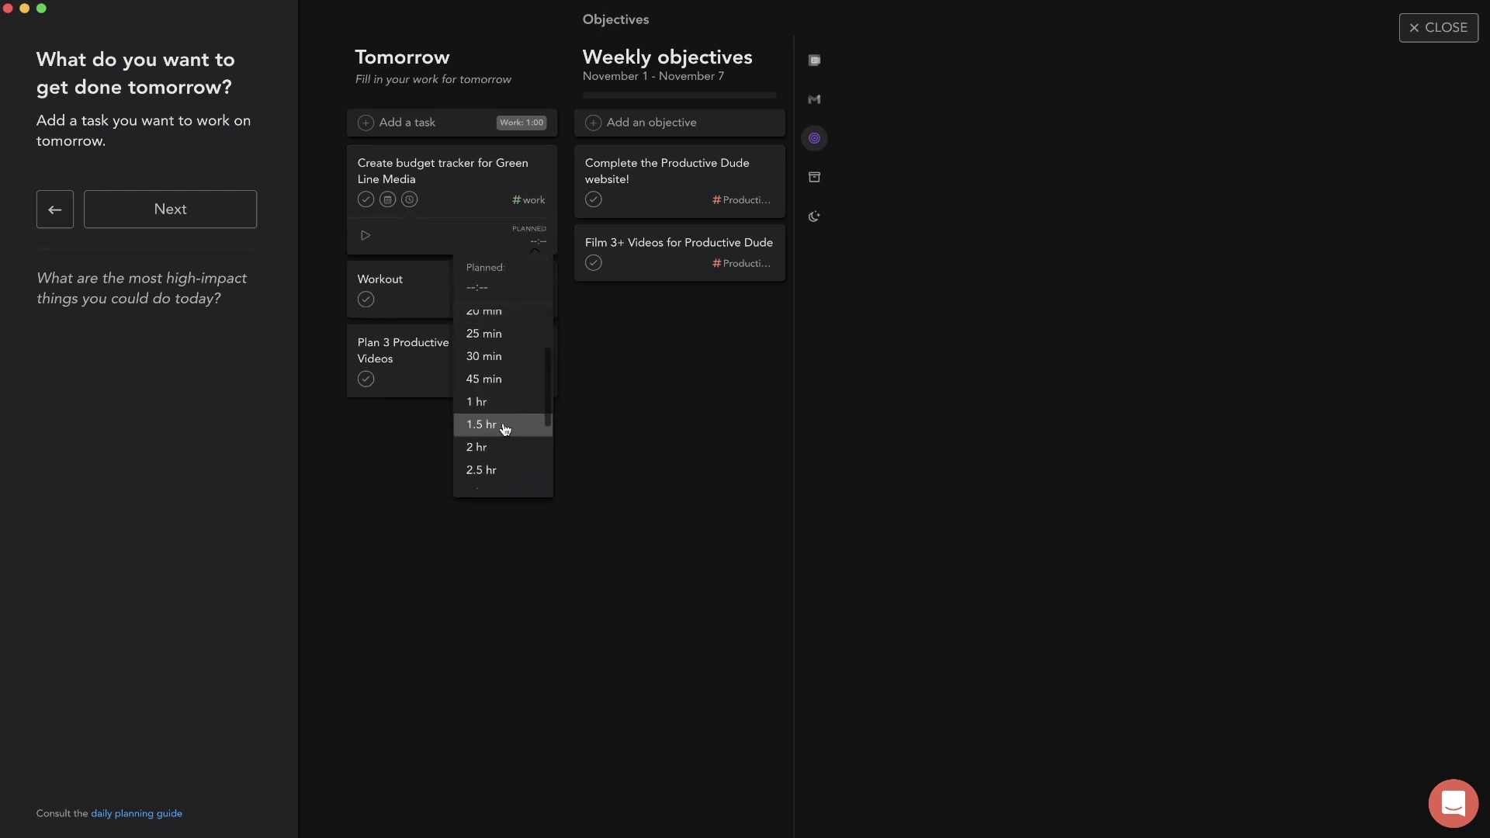
left_click(505, 422)
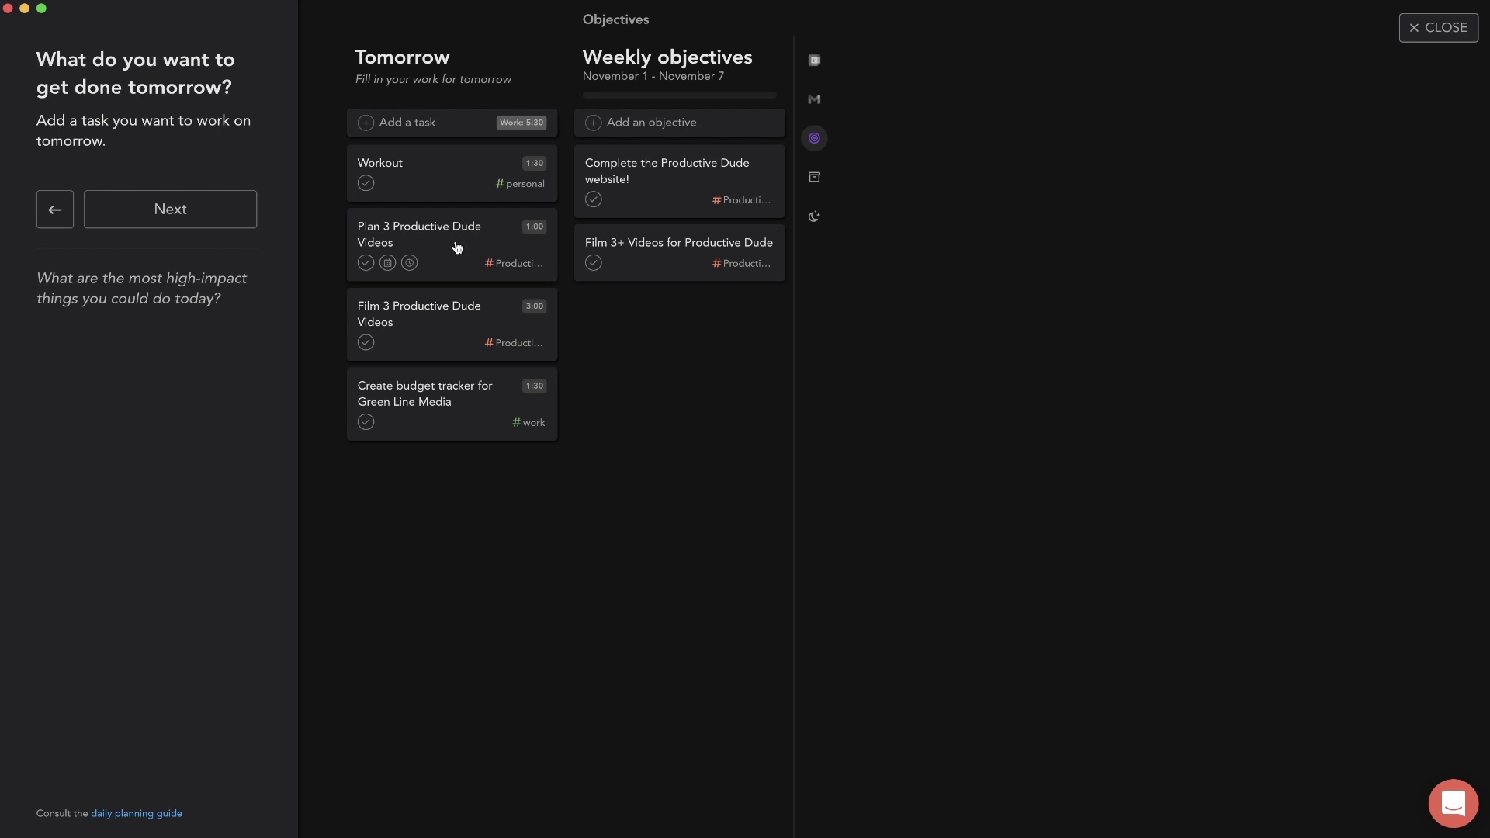
- Align 'Plan 3 Productive Dude Videos' with the Film 3+ Videos for Productive Dude objective
left_click(457, 247)
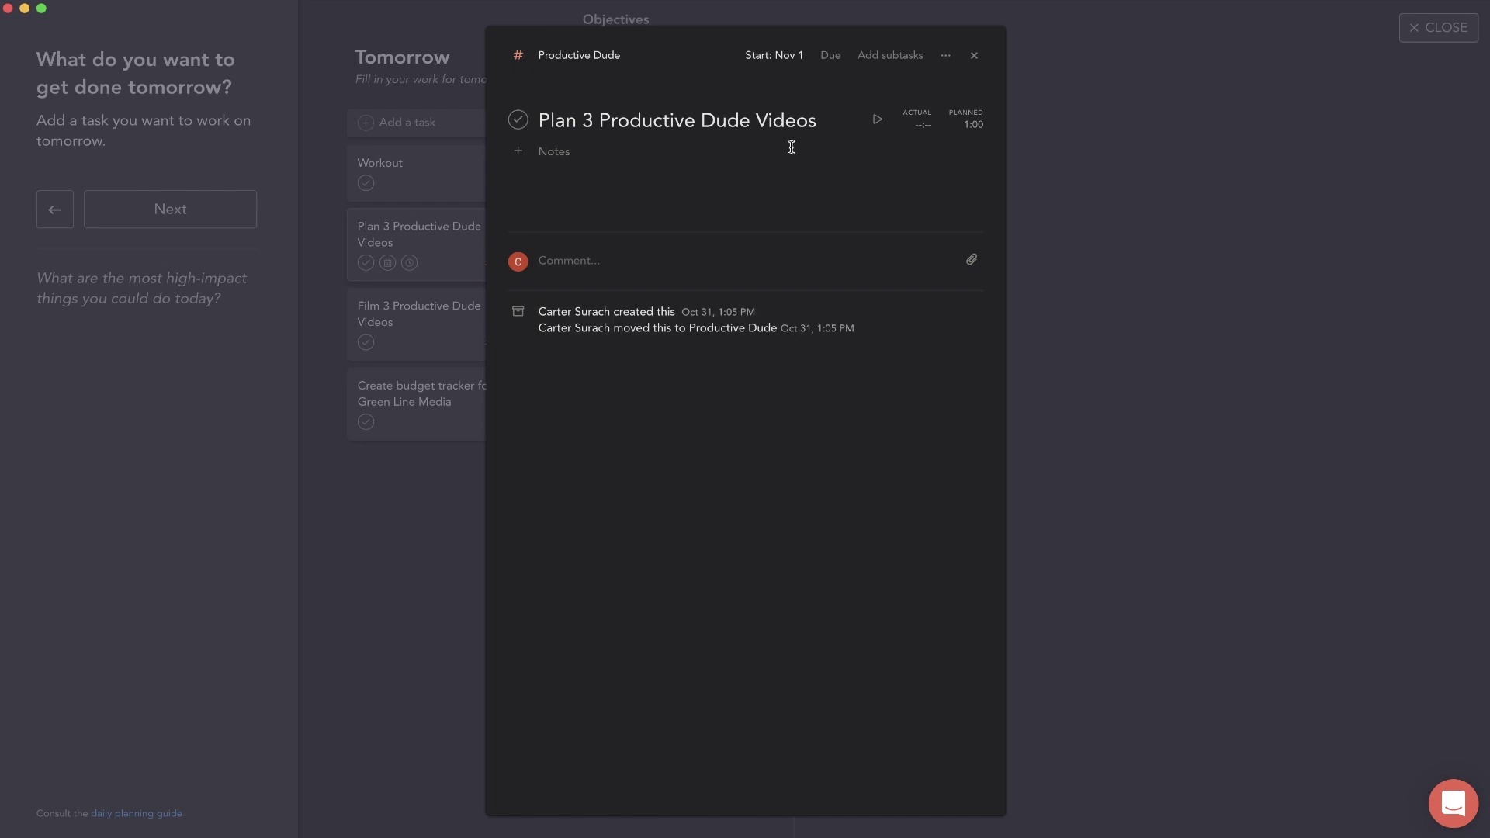
left_click(946, 56)
left_click(870, 175)
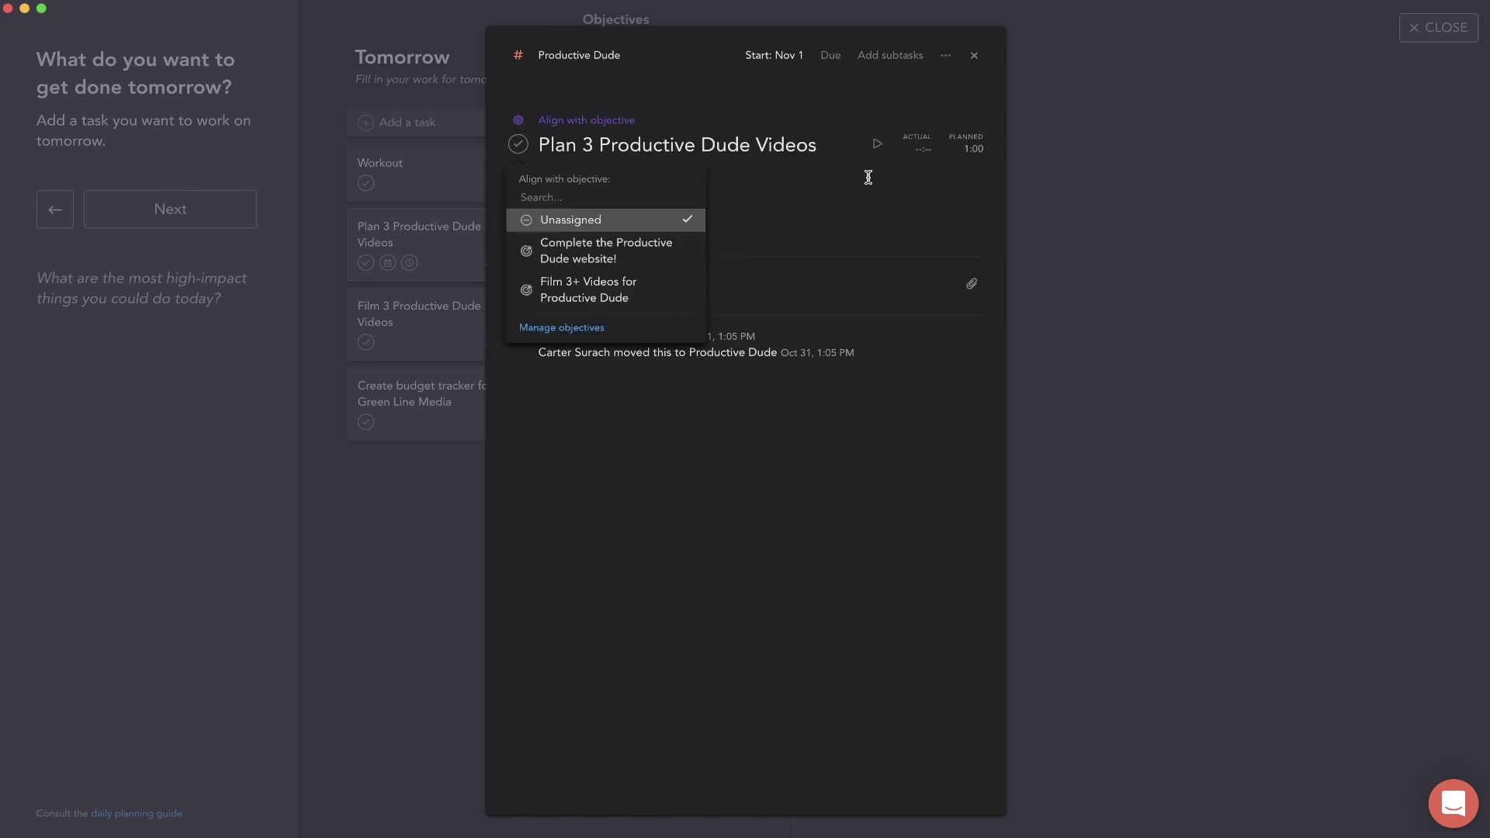
left_click(644, 290)
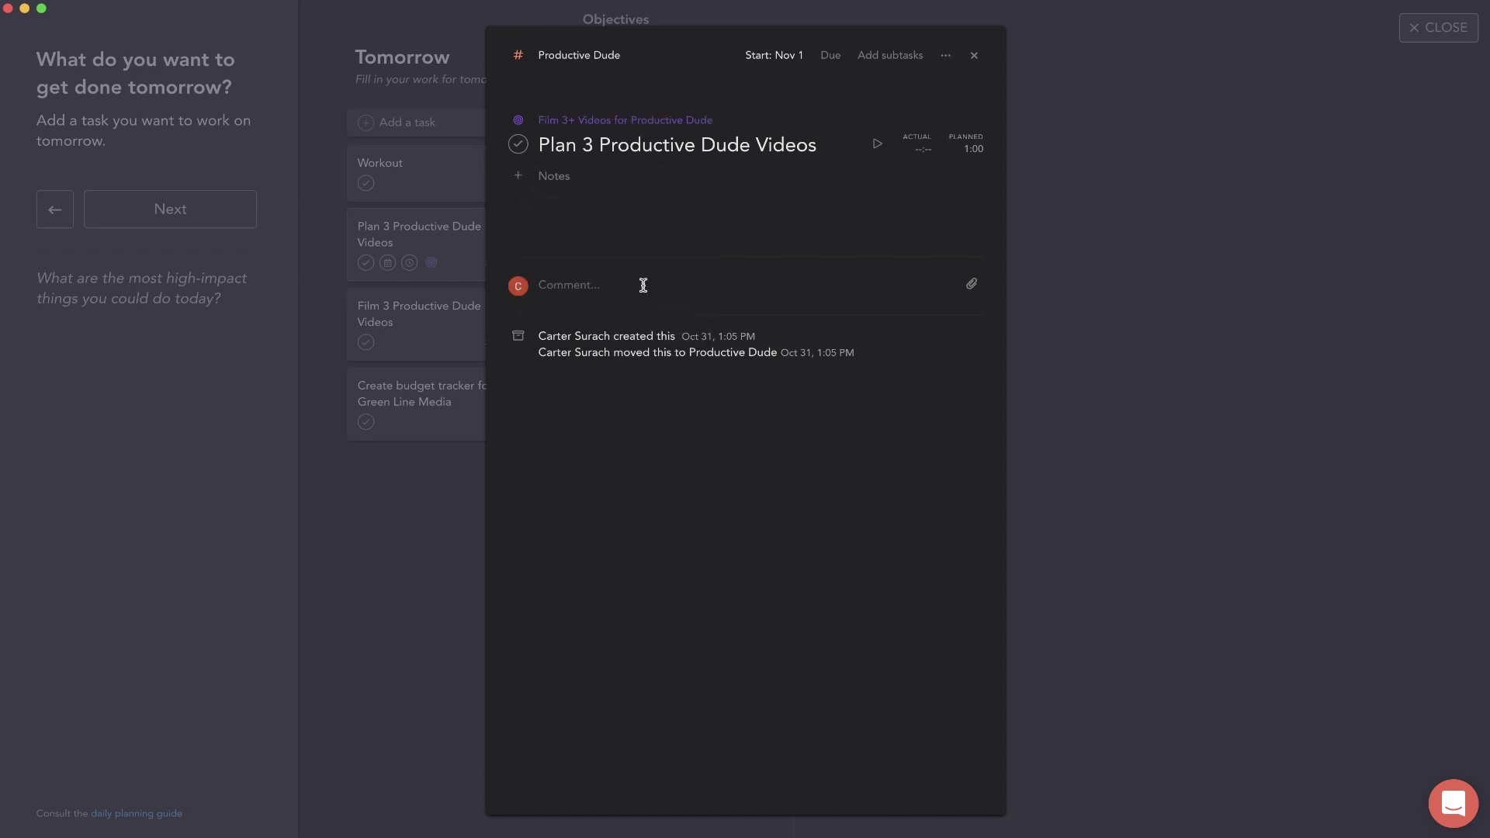
left_click(435, 263)
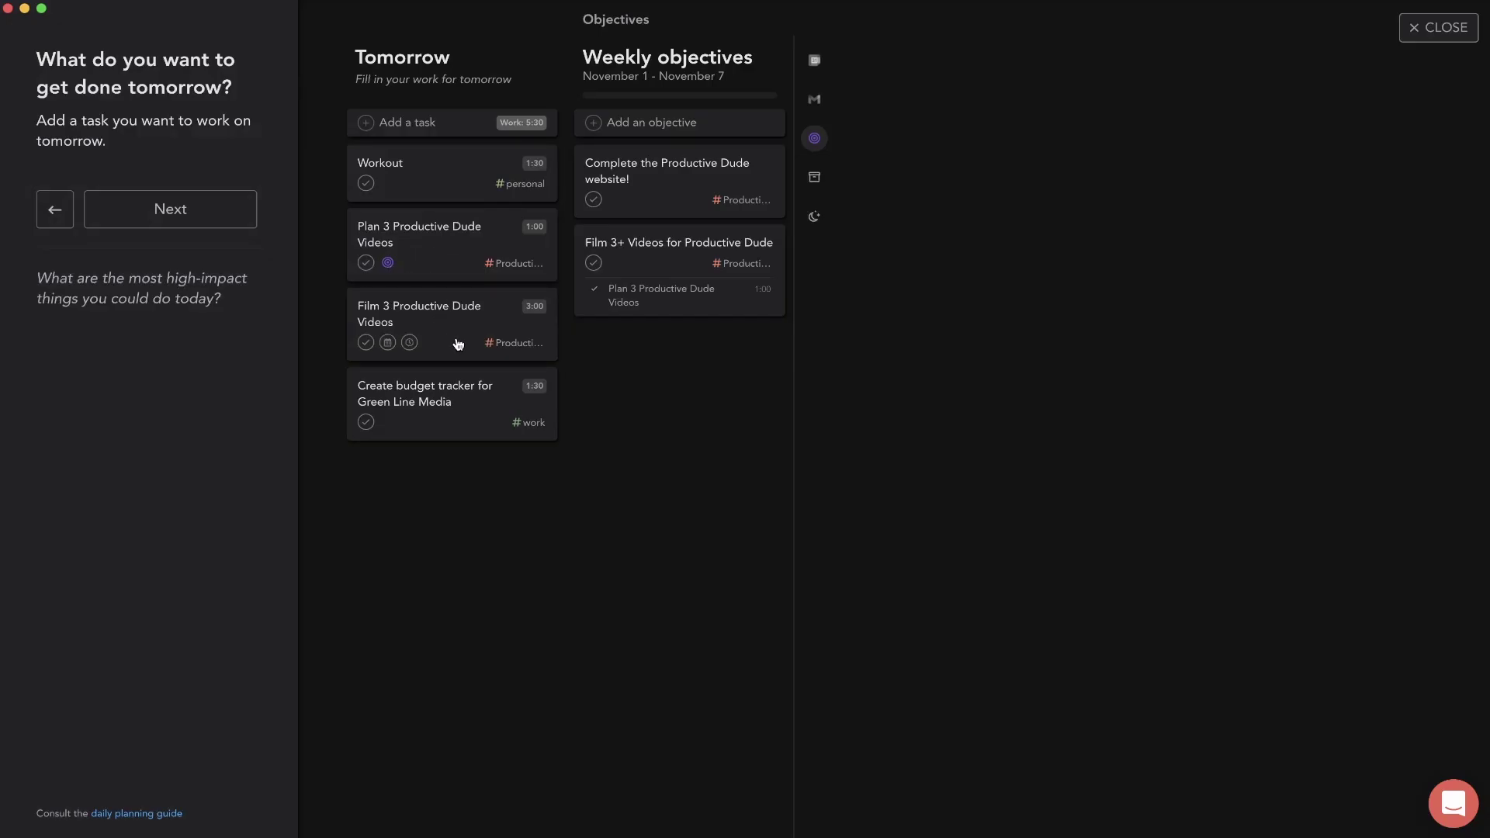
- Align 'Film 3 Productive Dude Videos' with the same objective
left_click(456, 342)
left_click(945, 56)
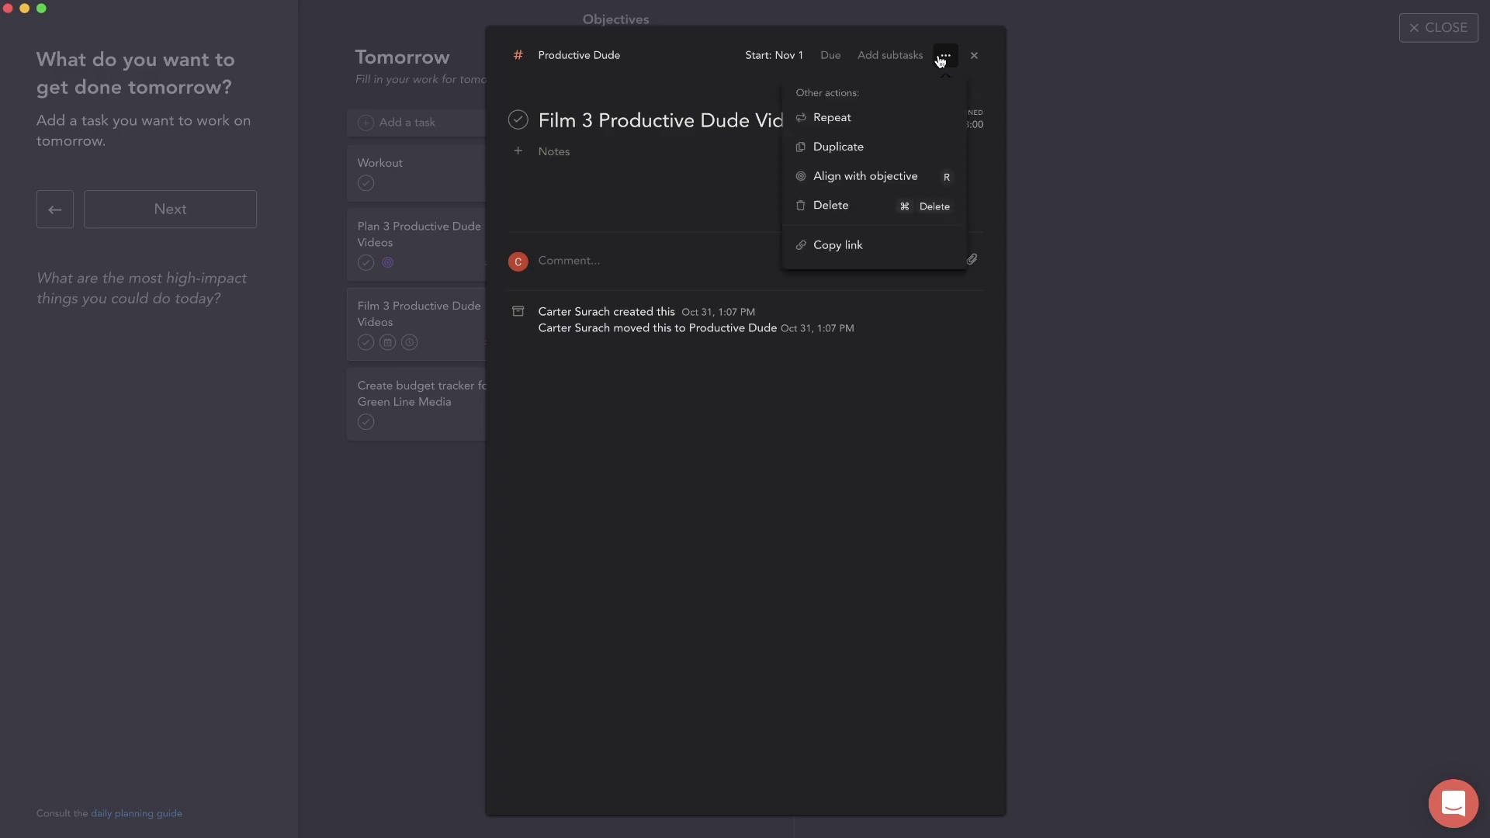
left_click(446, 326)
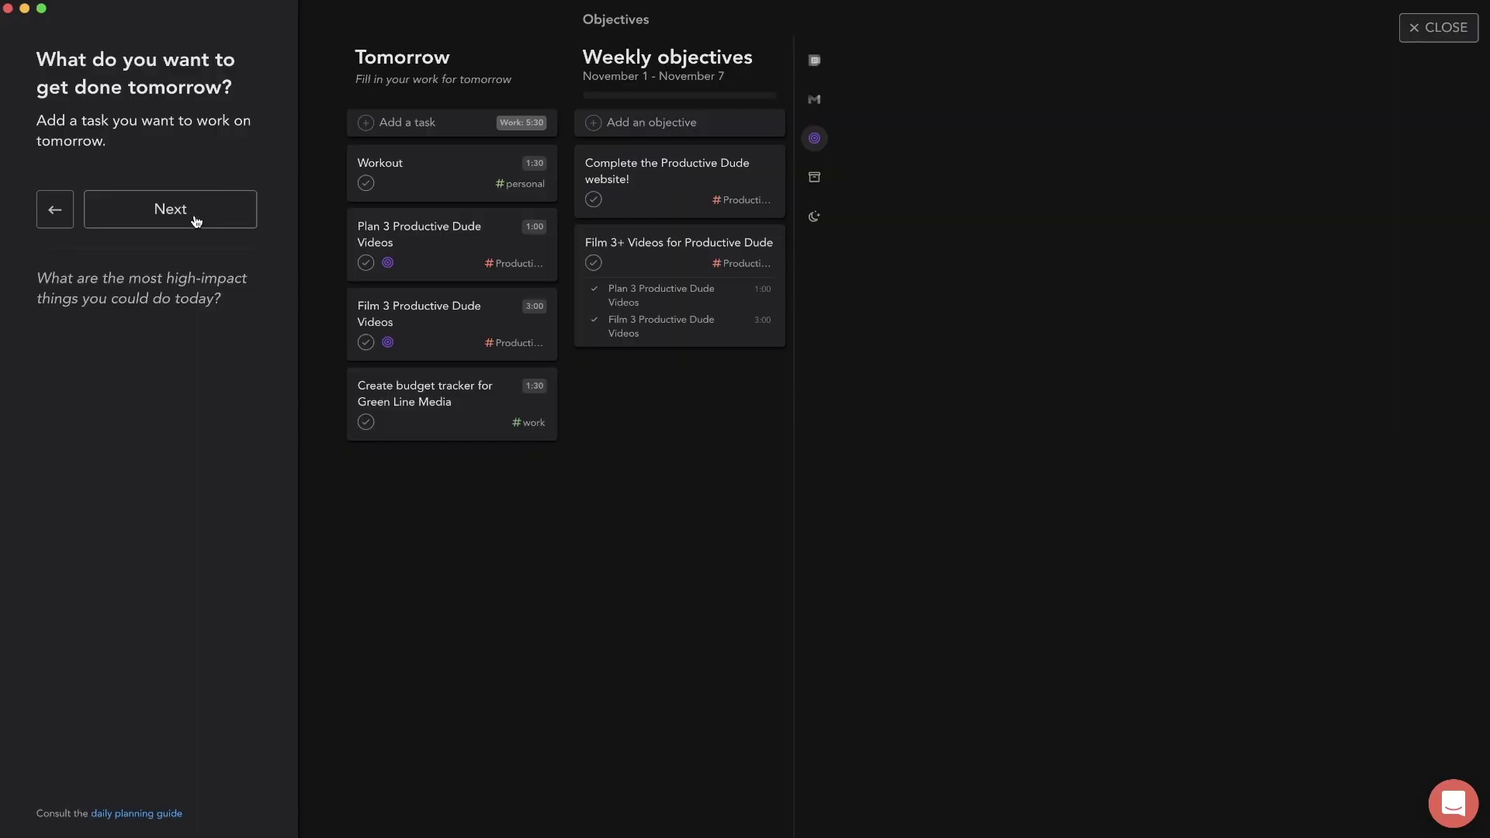
- Postpone Plan 3 Productive Dude Videos to Tuesday and duplicate the Workout task into Tuesday
left_click(170, 209)
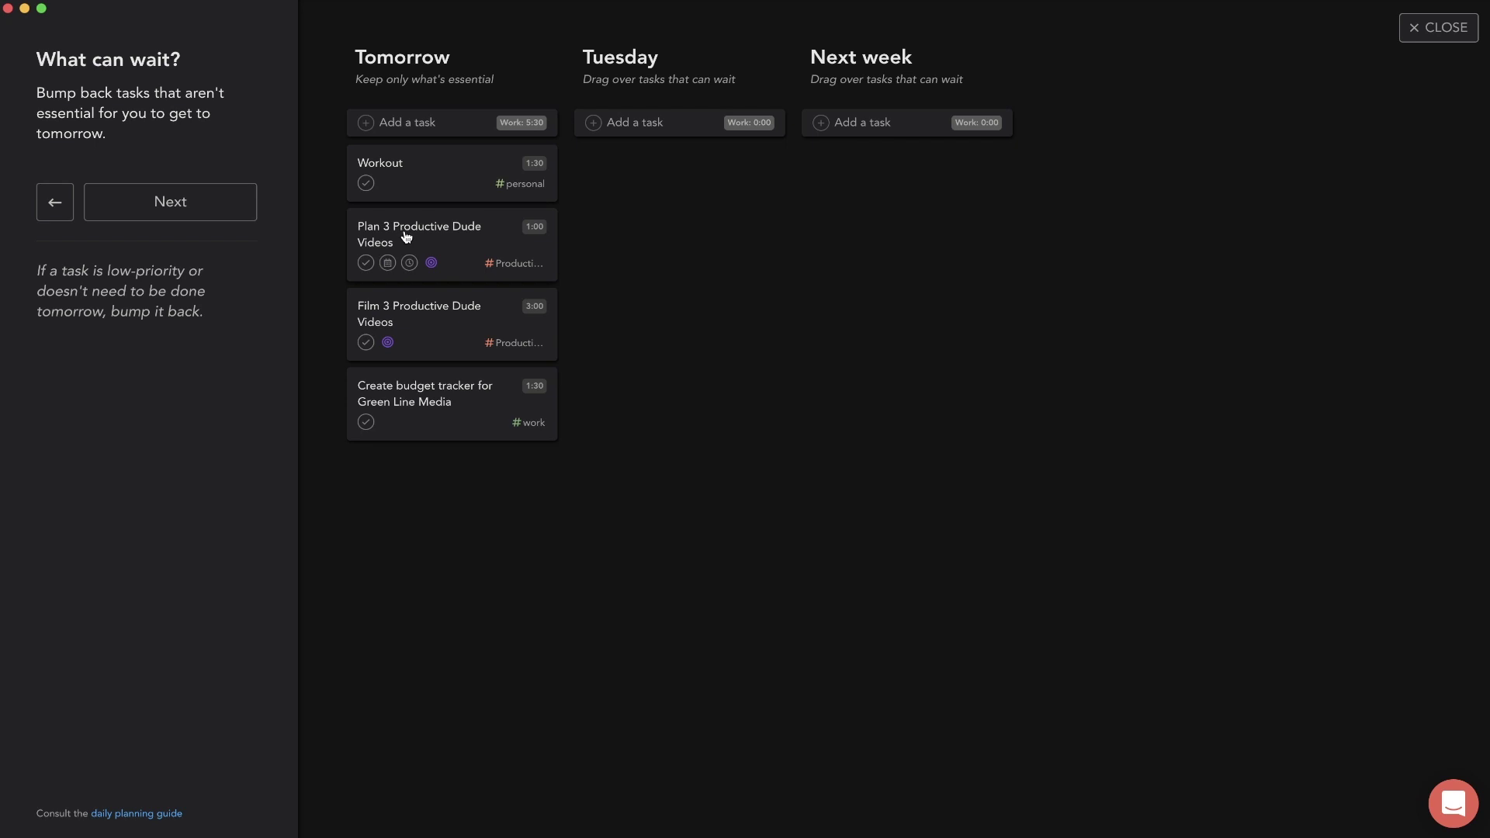
left_click_drag(412, 233, 482, 216)
right_click(475, 172)
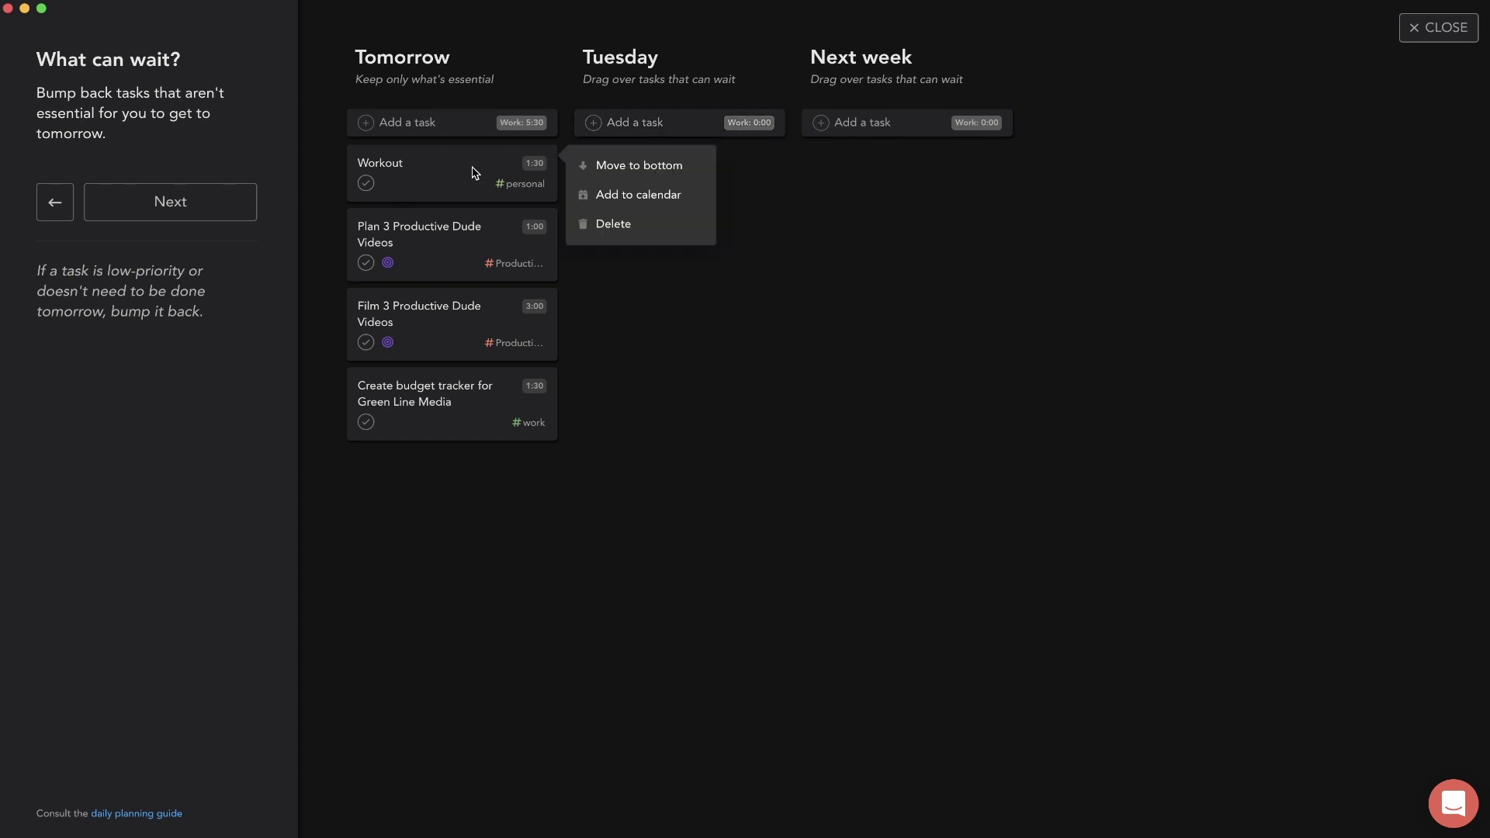
left_click(475, 172)
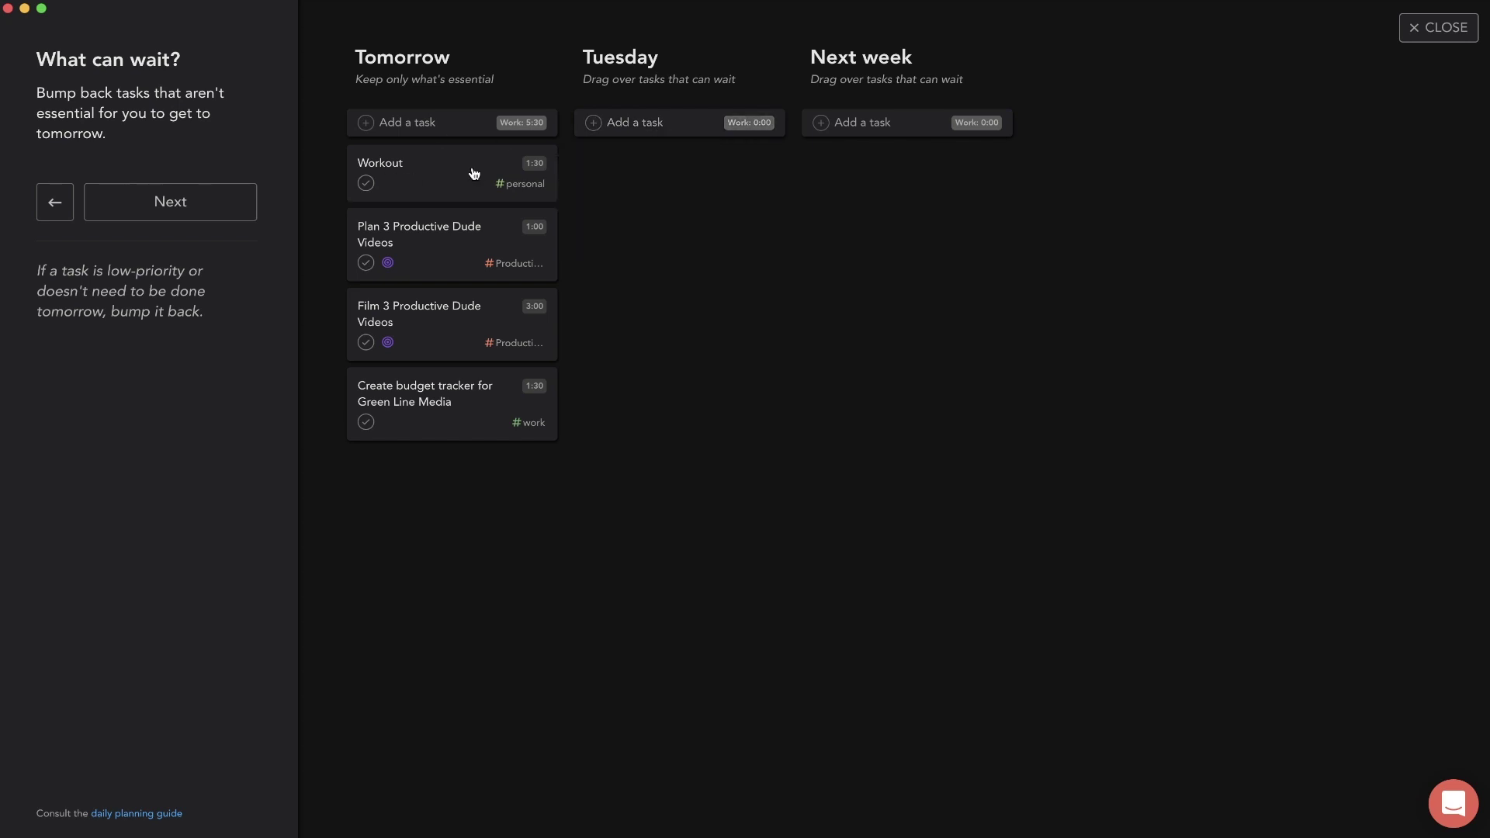
left_click(474, 172)
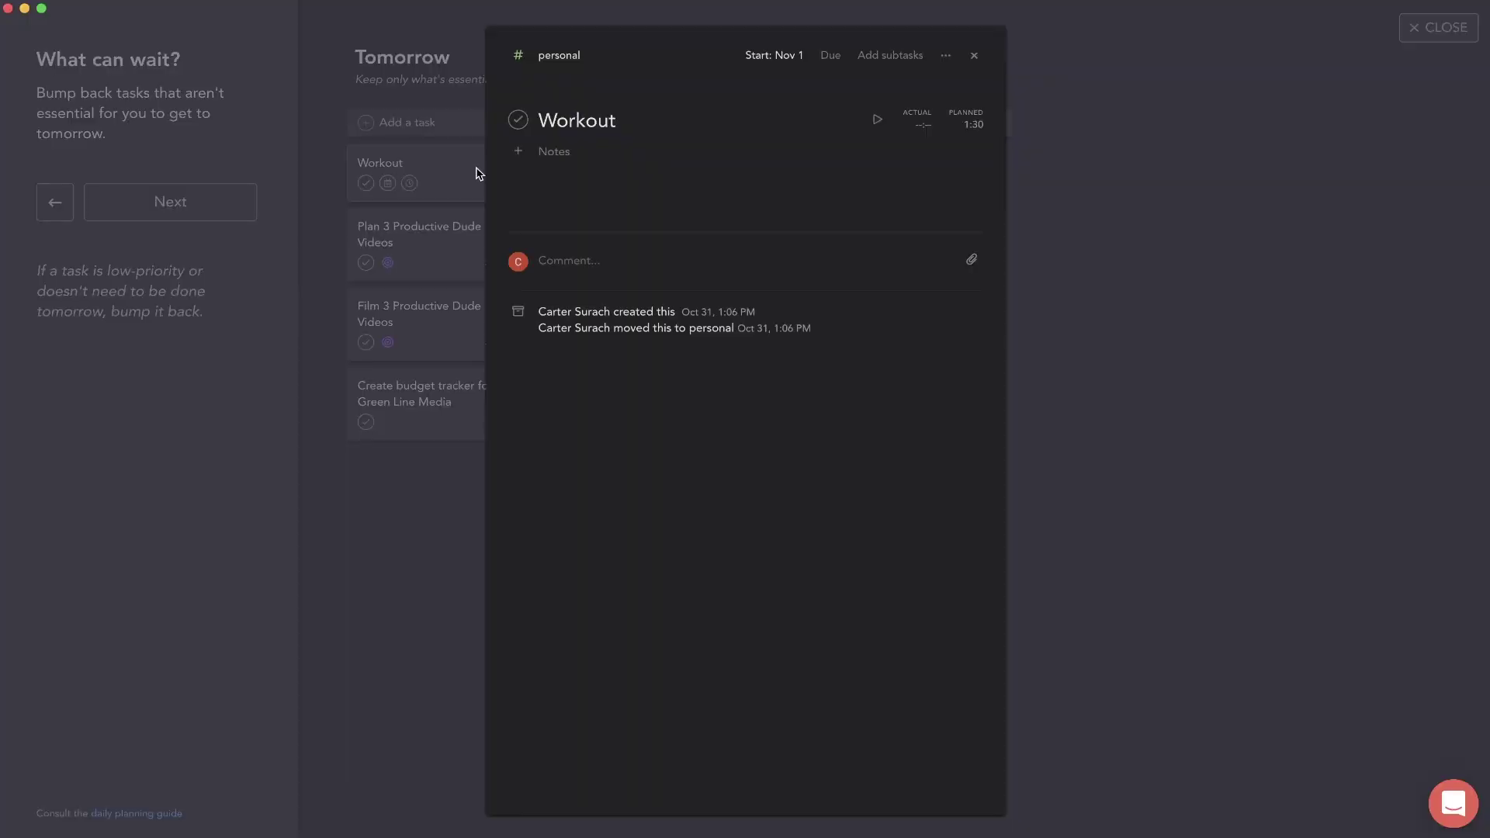
left_click(945, 55)
left_click(876, 145)
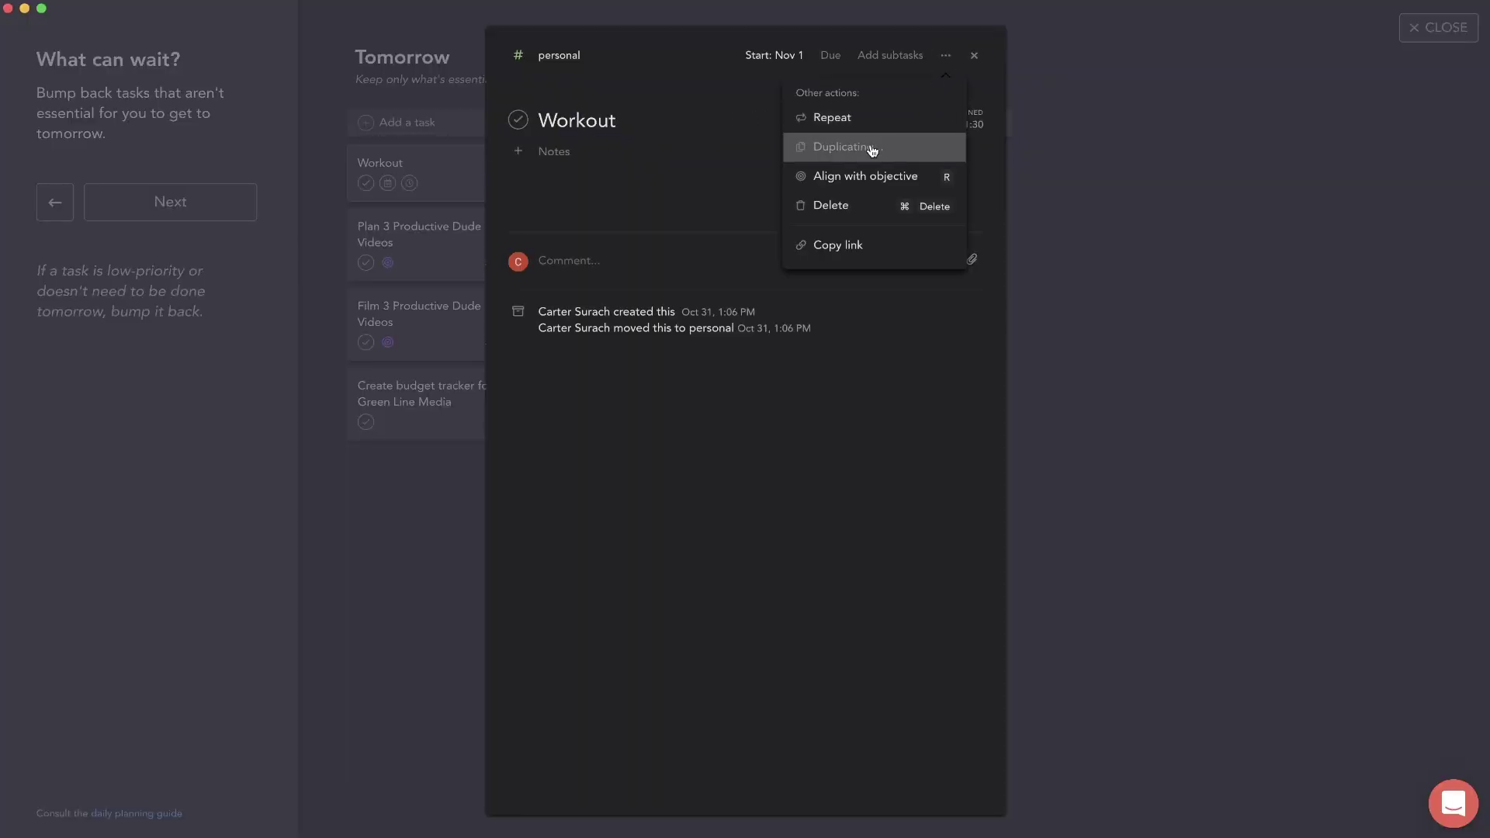
left_click(433, 241)
left_click_drag(455, 198, 682, 183)
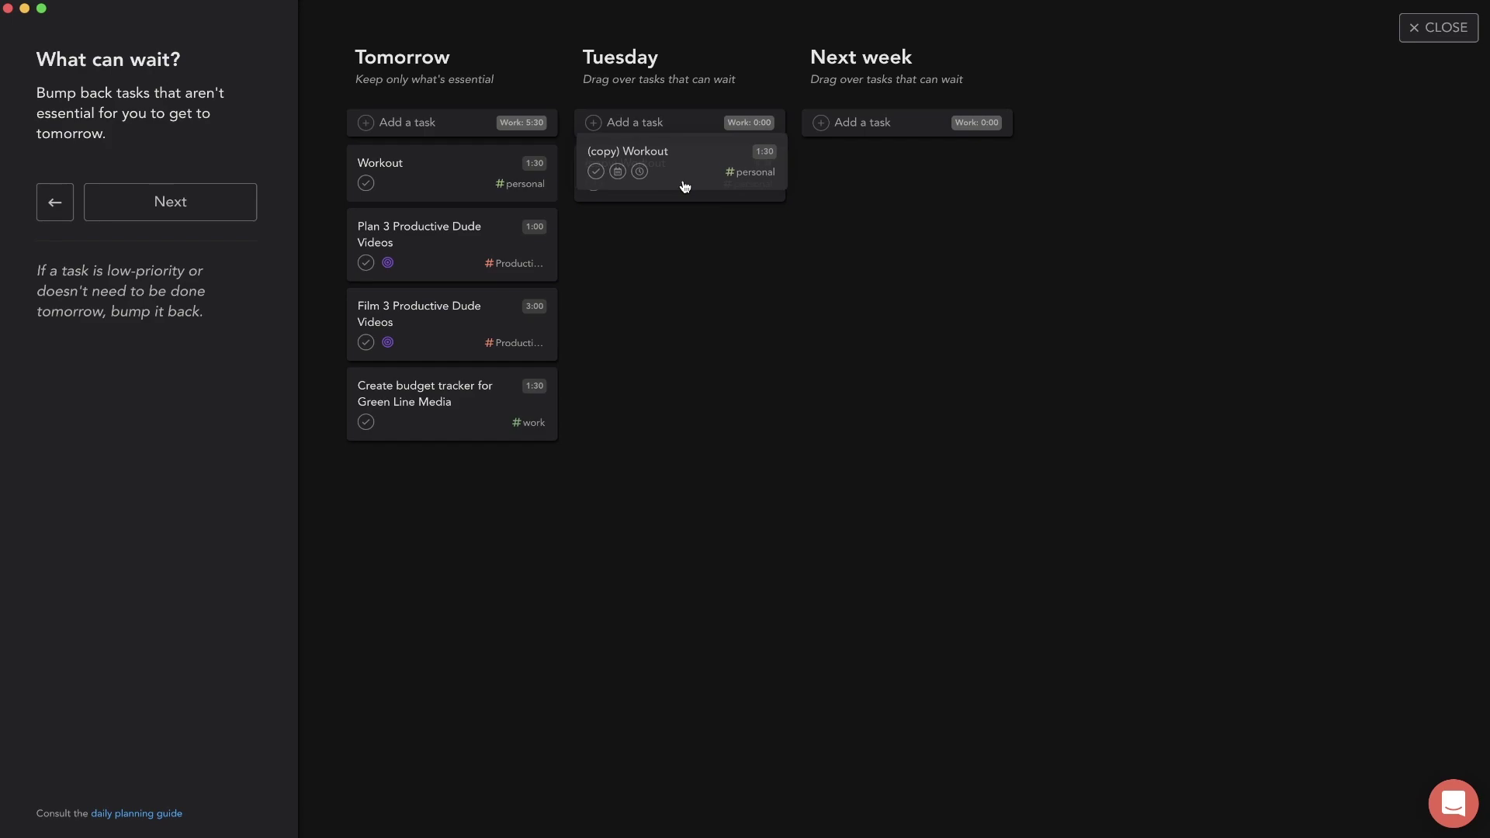
- Remove the '(copy)' prefix from the copied Workout task's title
left_click(652, 172)
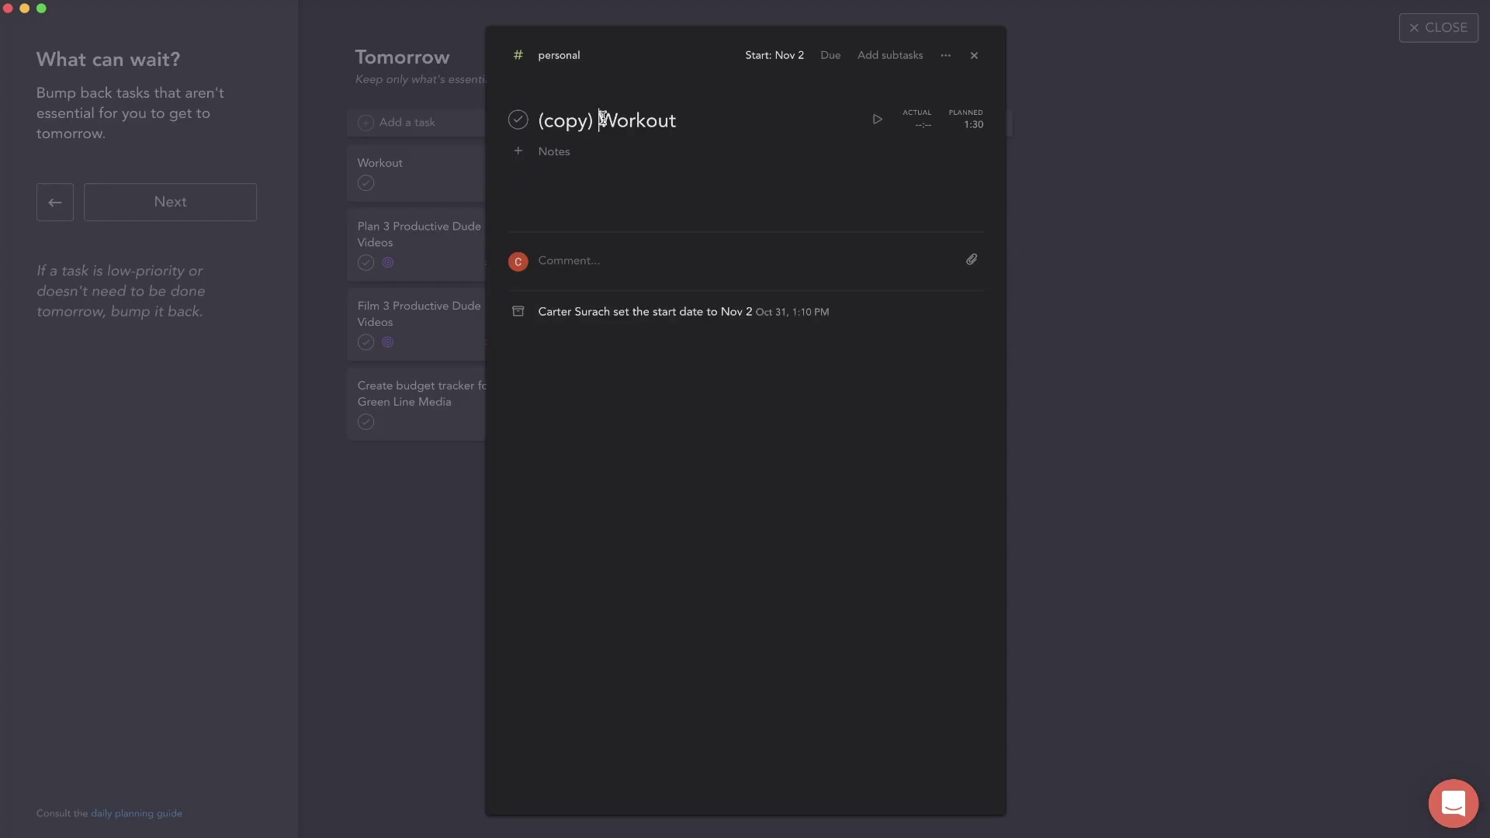
left_click_drag(599, 120, 537, 120)
key("BackSpace")
left_click(435, 139)
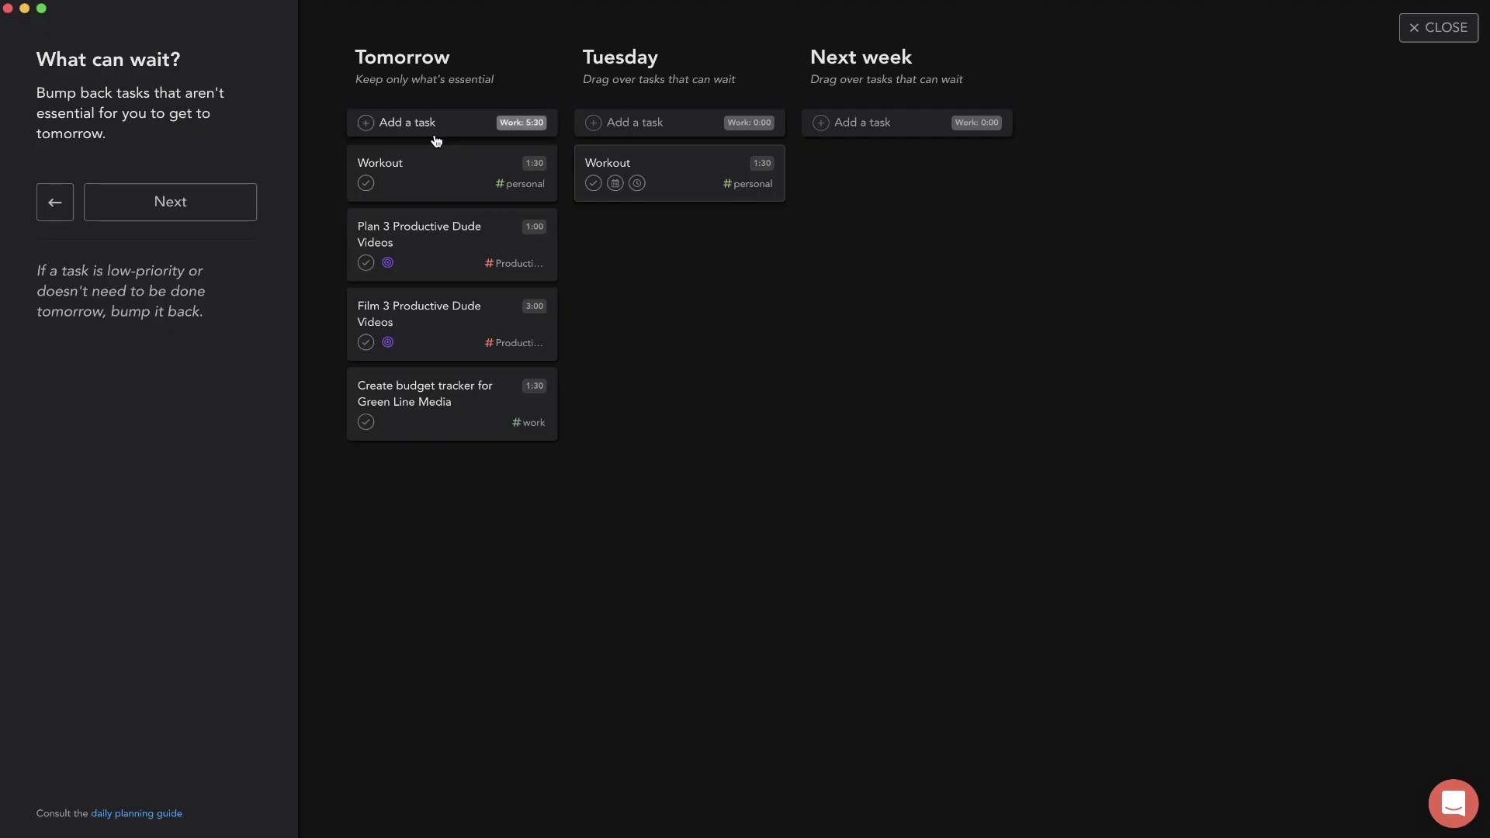
- Rename tomorrow's Workout task to 'Shoulder Workout'
left_click(438, 179)
left_click(539, 122)
type("Shou")
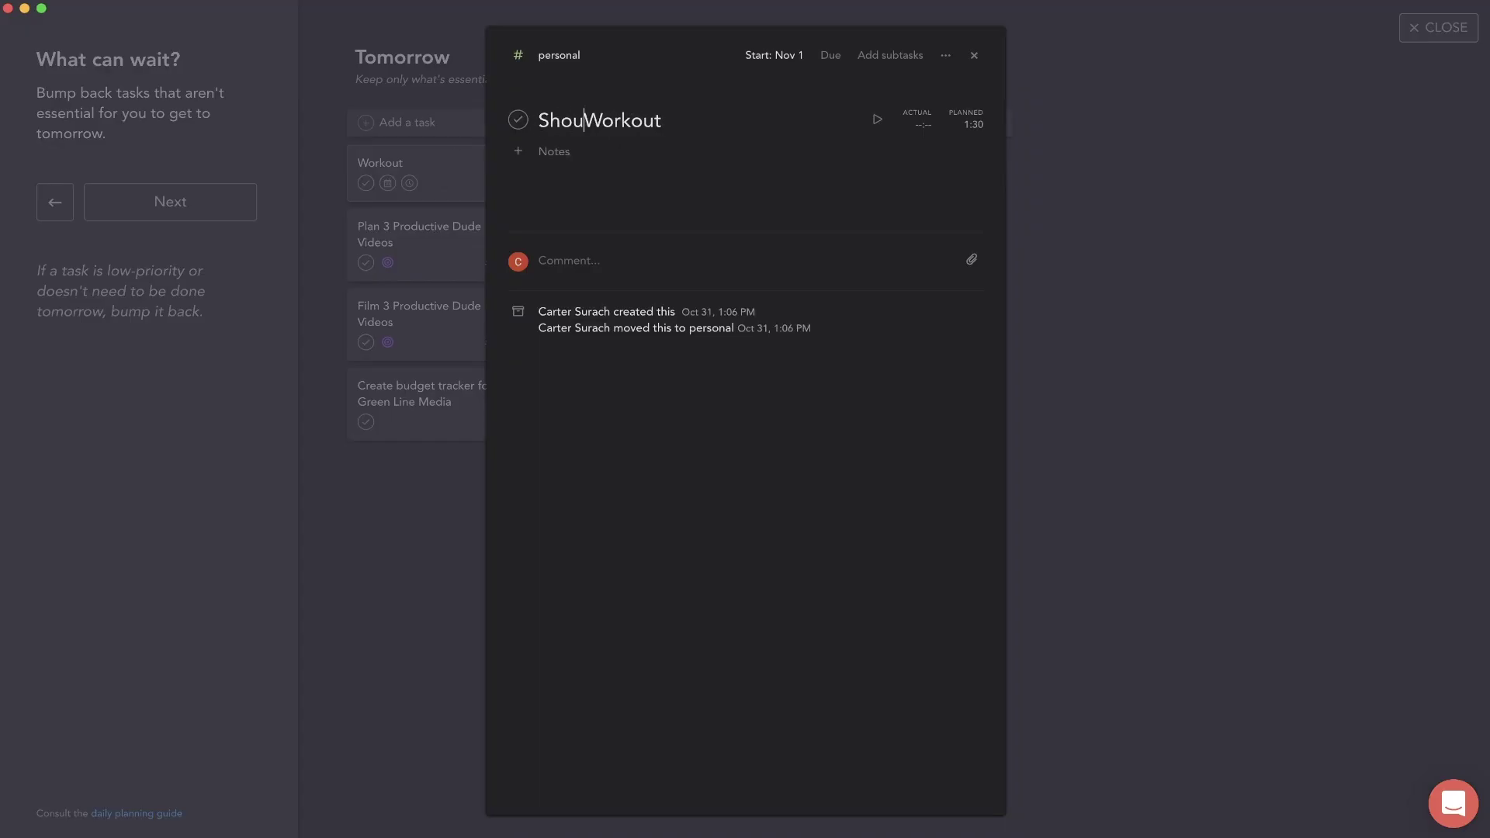
type("lder")
left_click(409, 206)
- Rename Tuesday's Workout task to 'Chest, Triceps, Abs Workout'
left_click(614, 154)
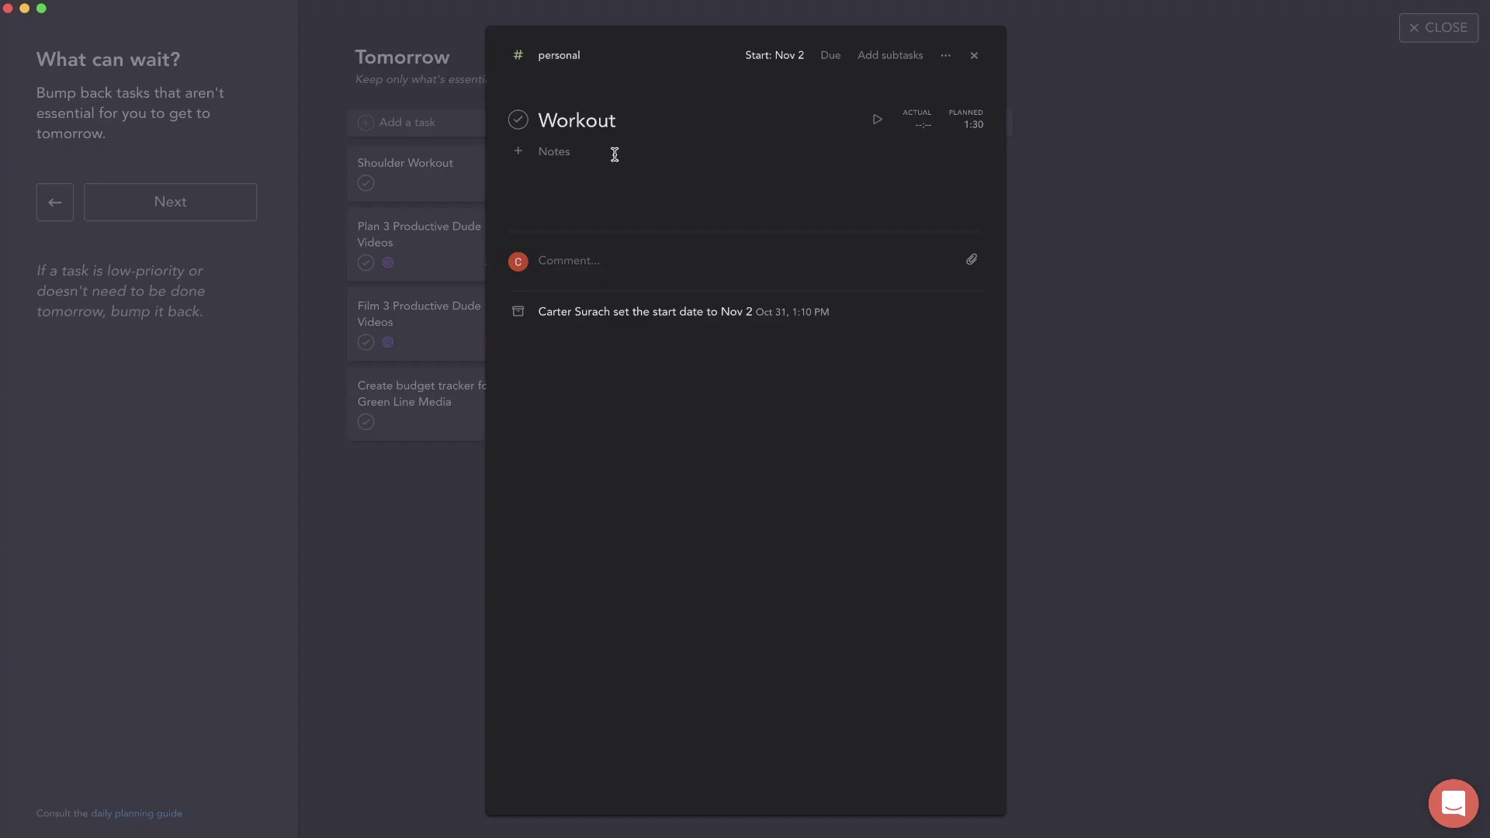
left_click(540, 118)
type("Chest, Triceps")
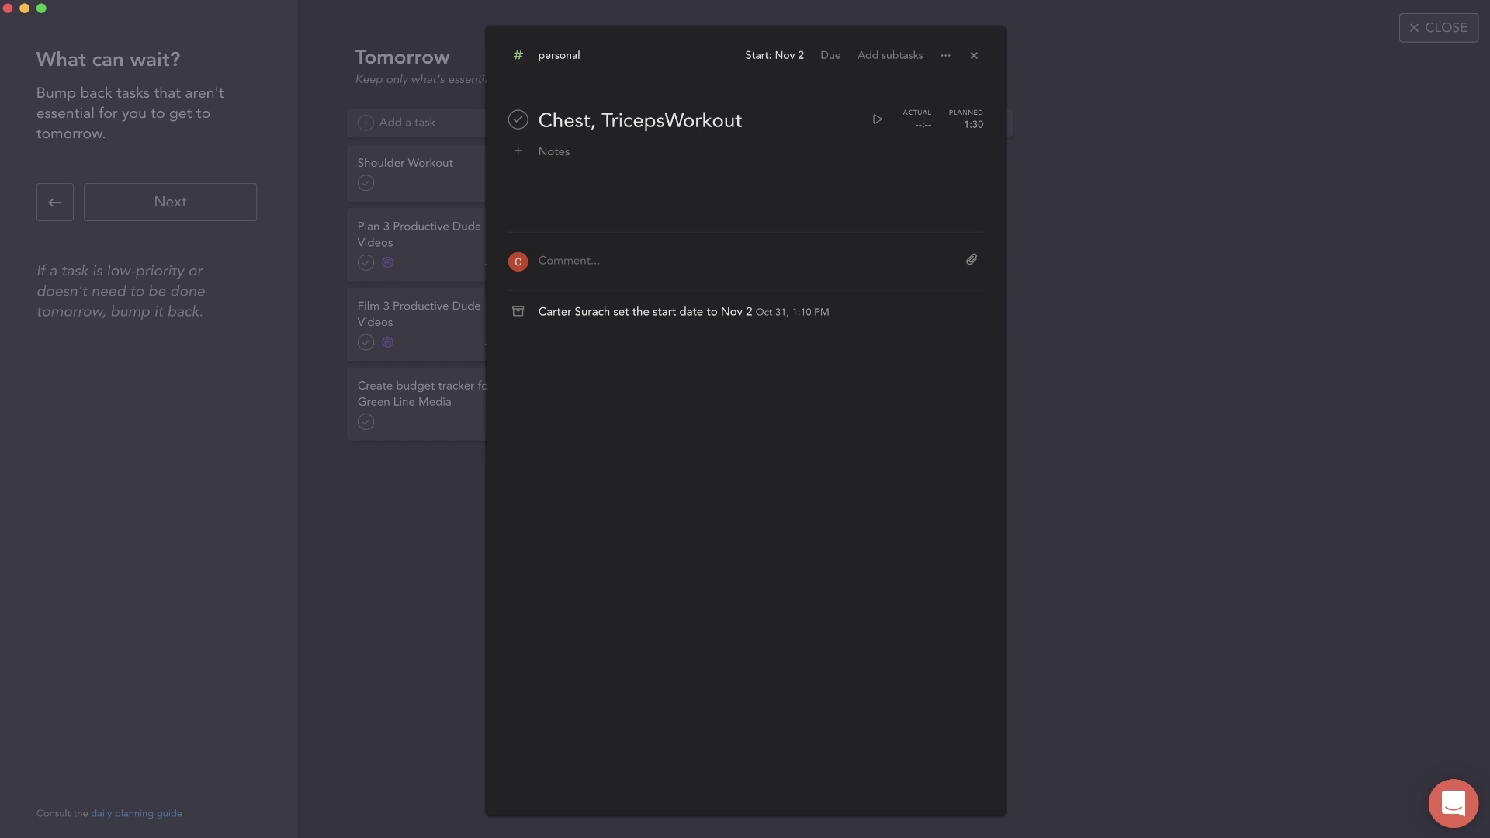
type(", Abs:")
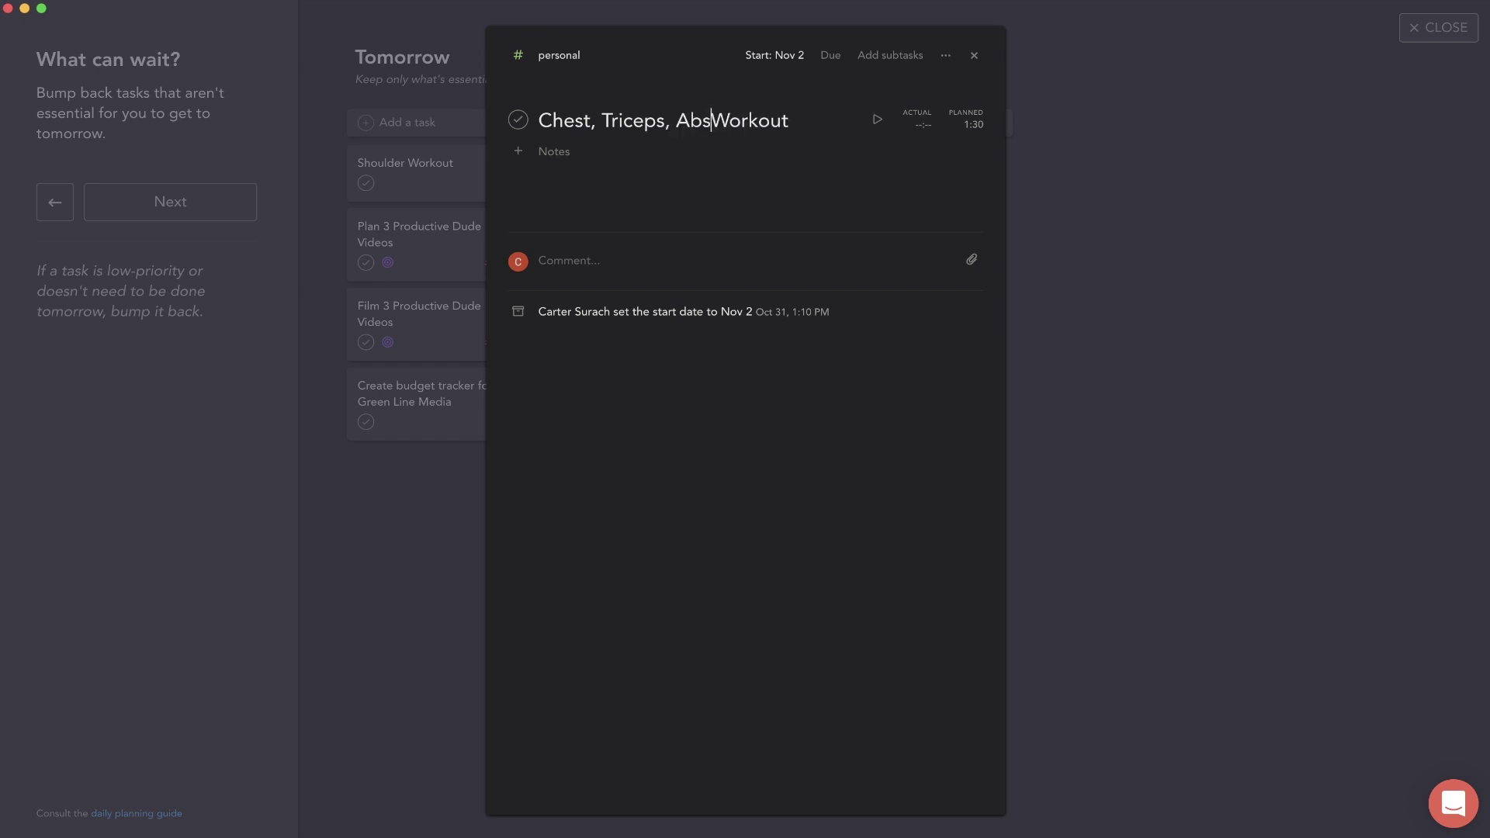
key("BackSpace")
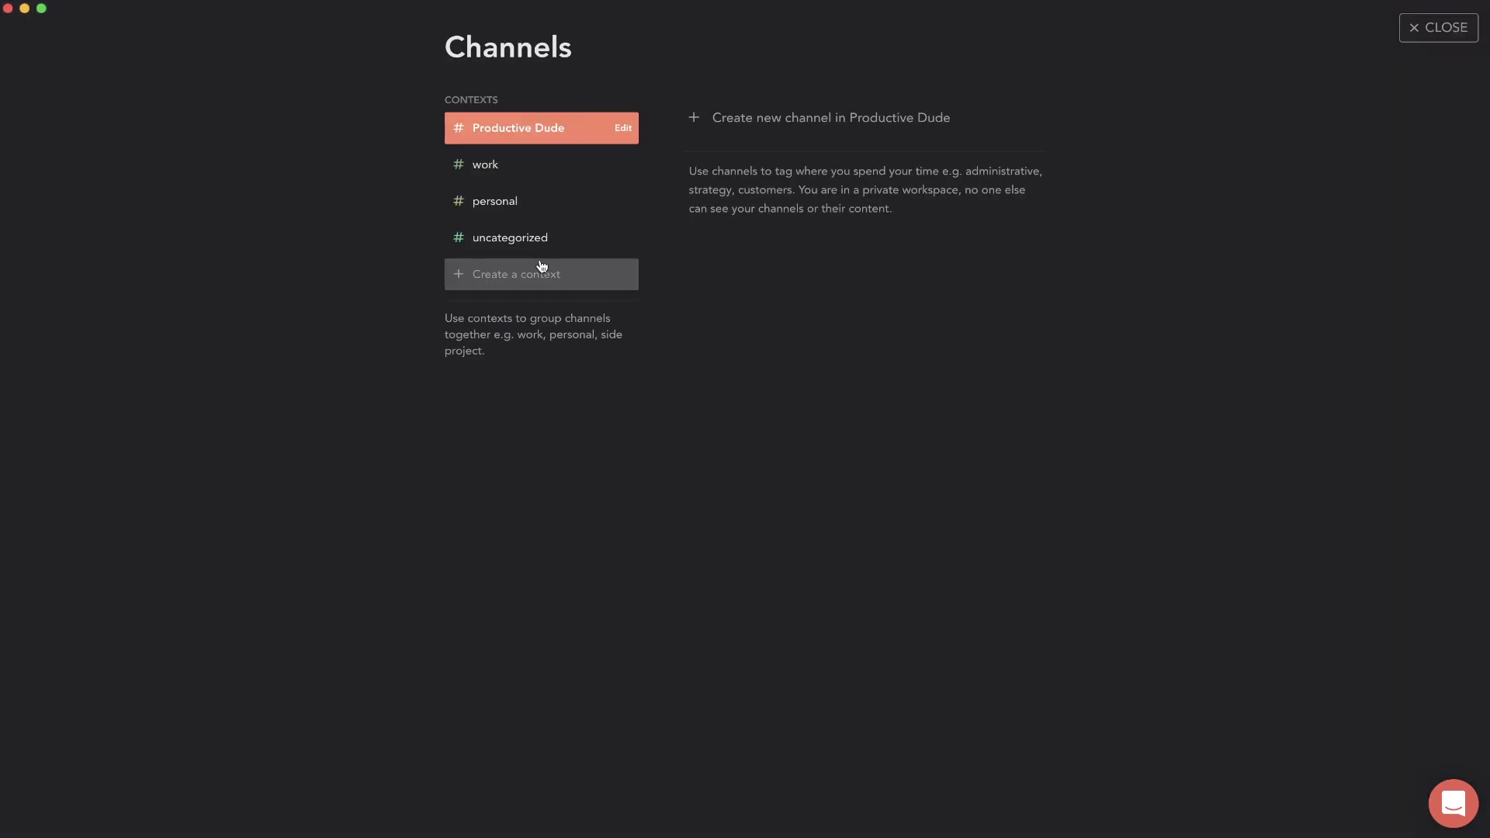
- Add a 'Physical Activity' context with the blue swatch, then leave the channels page
left_click(542, 267)
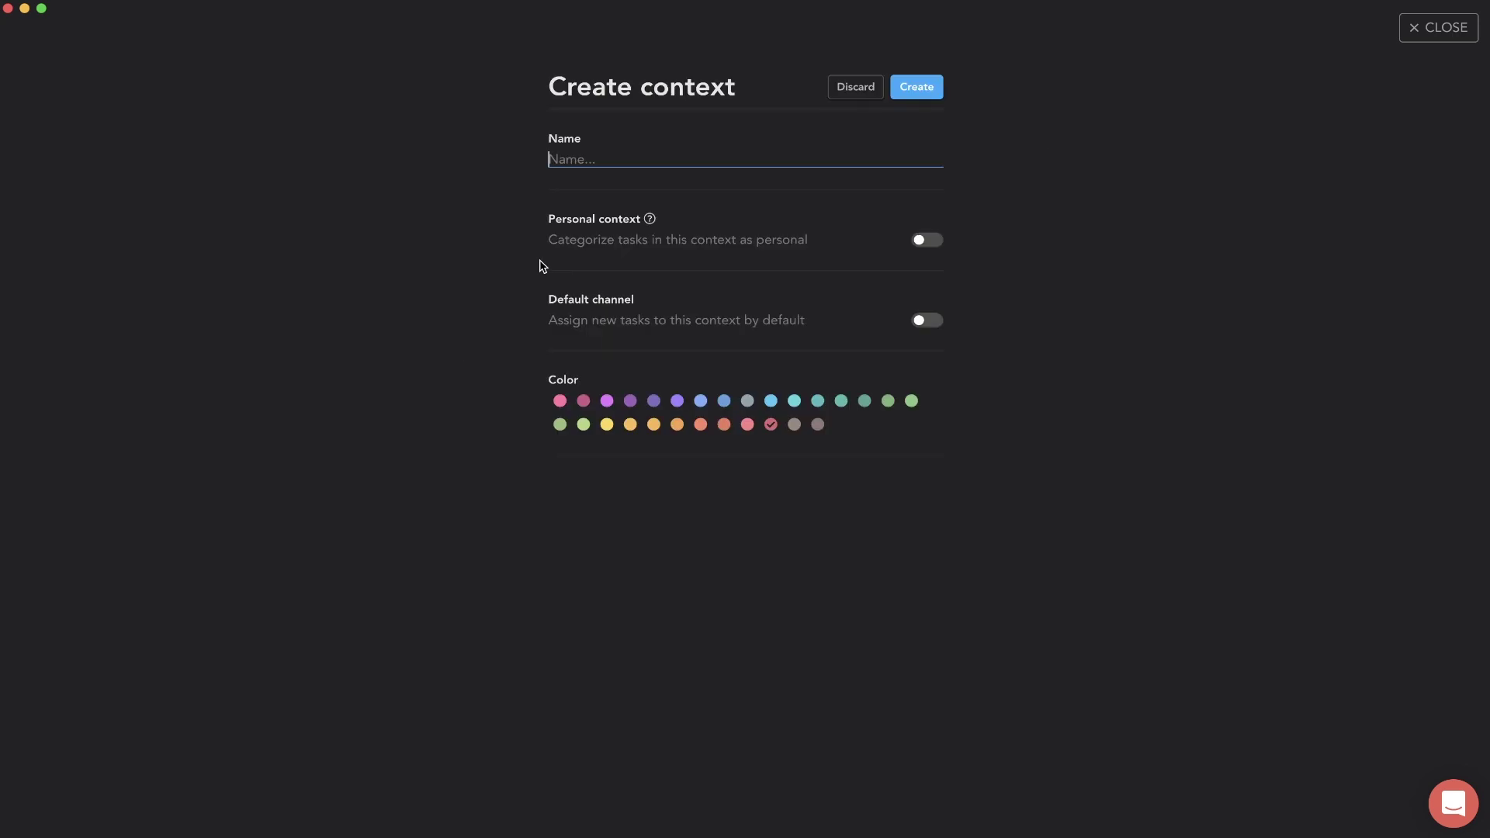
type("Health")
key("super+a")
key("BackSpace")
type("Fitness")
left_click_drag(597, 159, 546, 159)
type("Physical Activity")
left_click(702, 402)
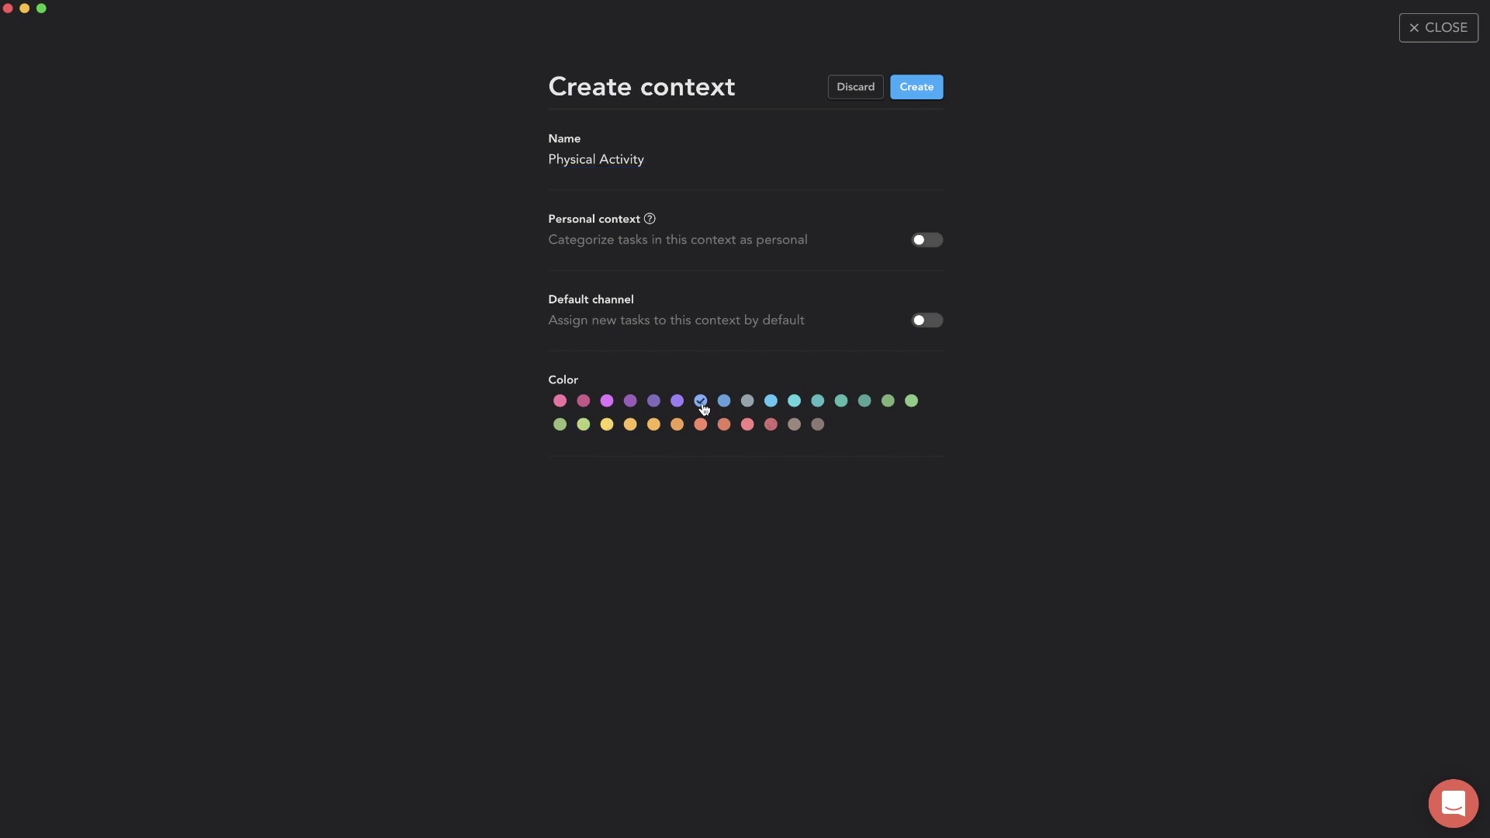
left_click(942, 89)
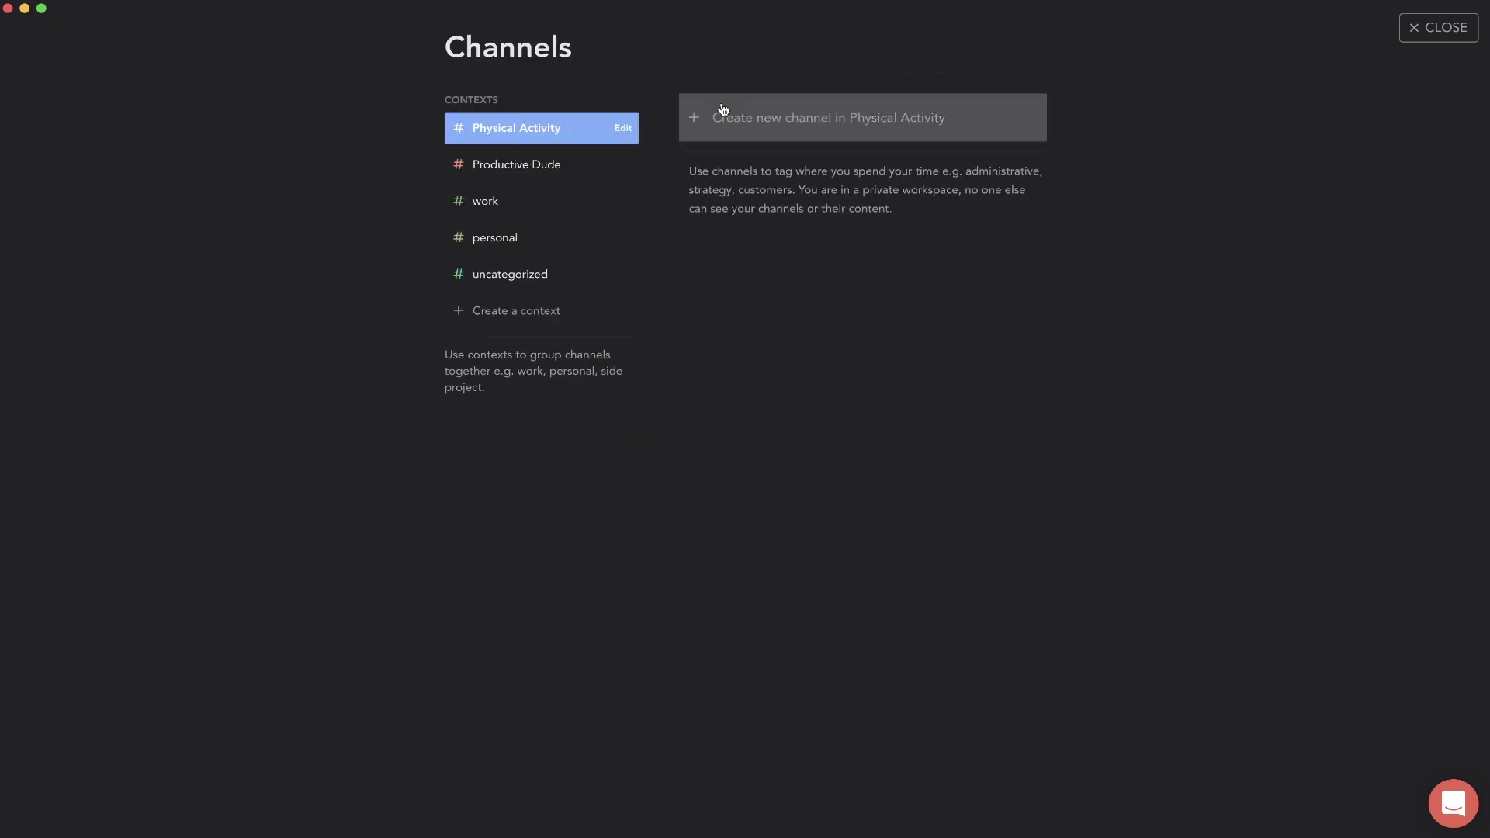
left_click(1423, 33)
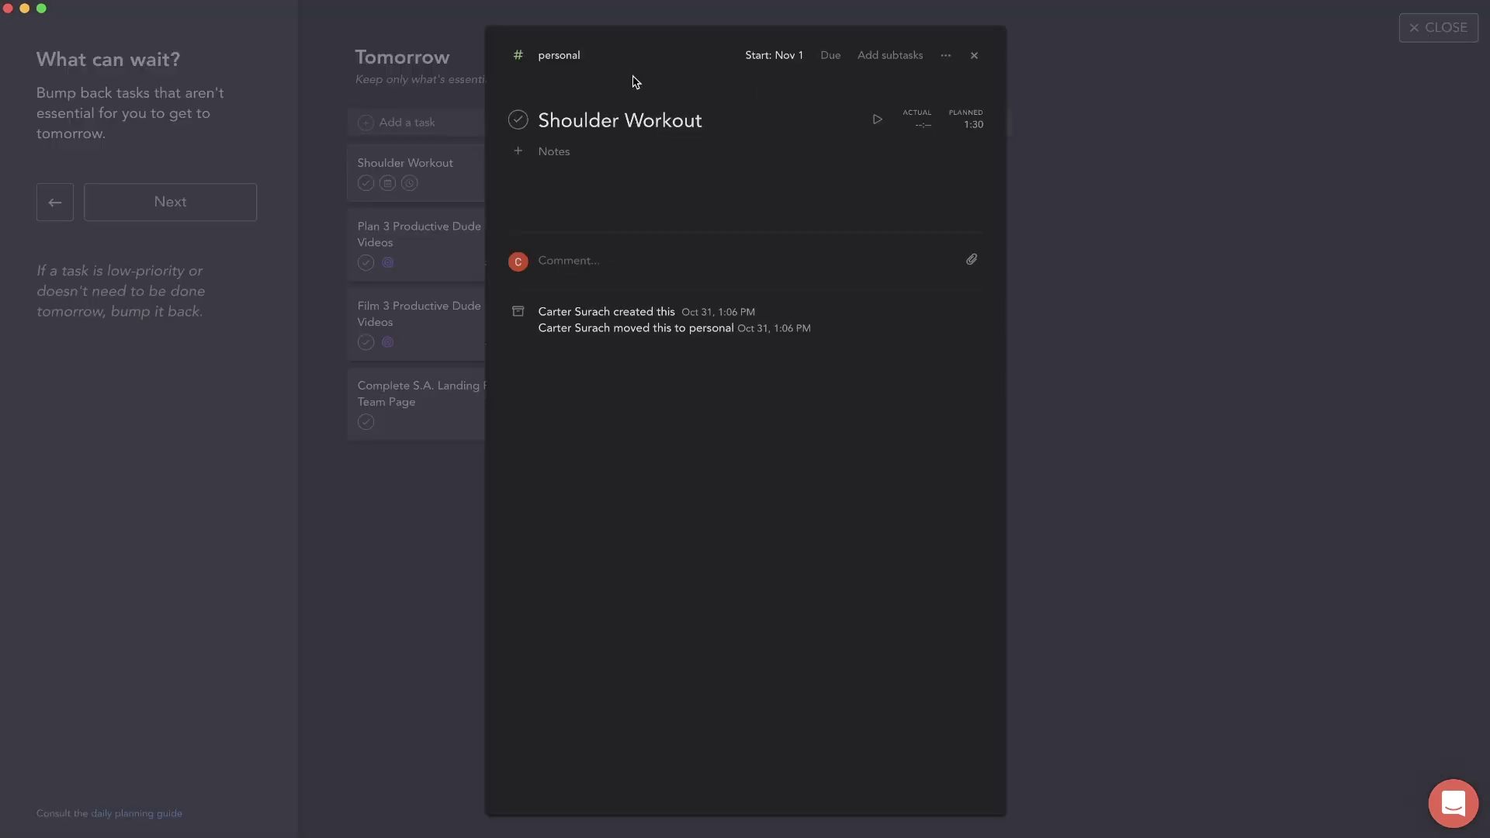
- Assign Shoulder Workout and Chest, Triceps, Abs Workout to the Physical Activity channel
left_click(556, 55)
left_click(569, 152)
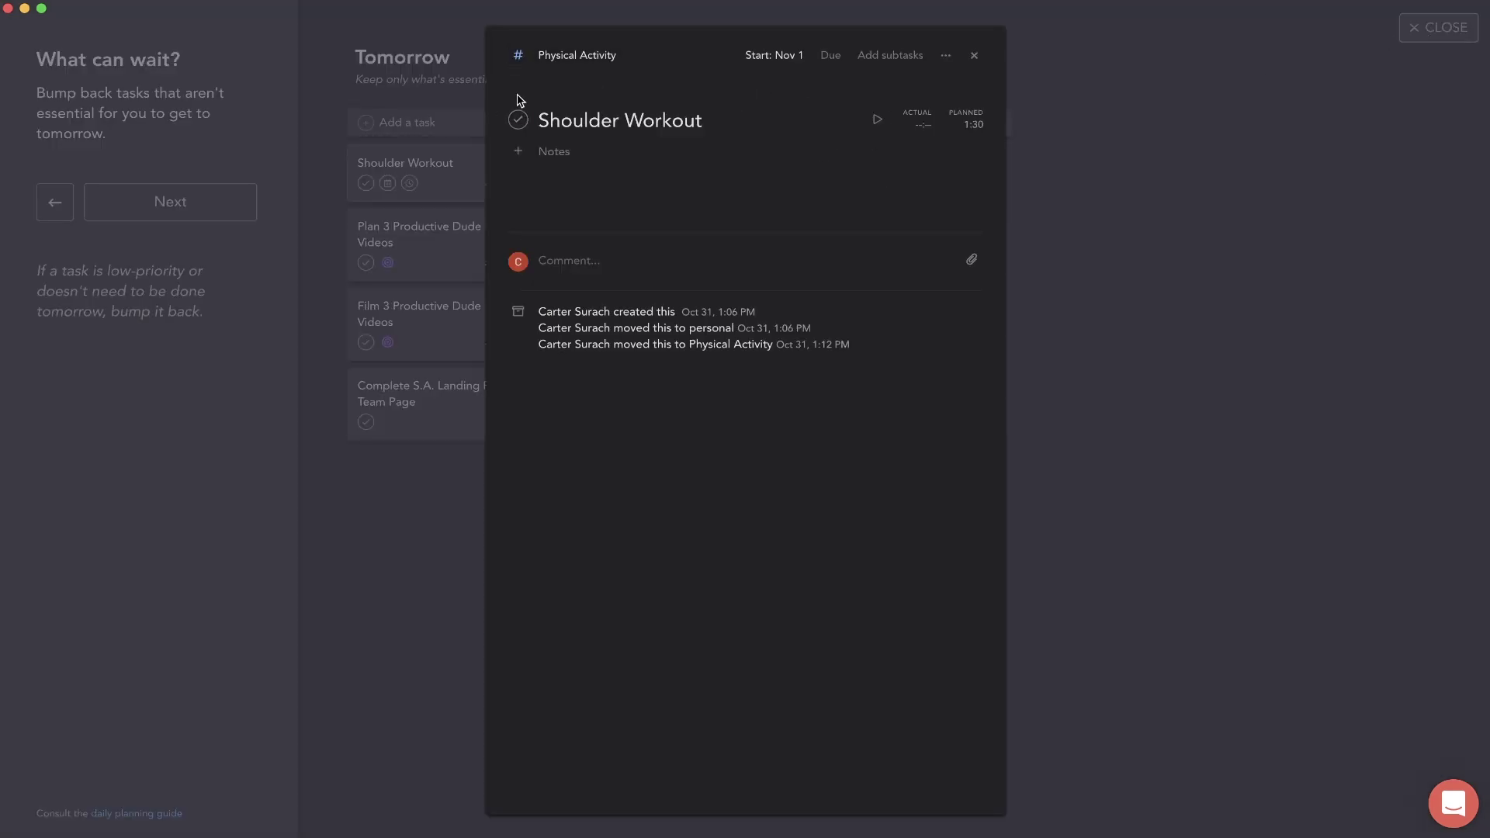
left_click(454, 158)
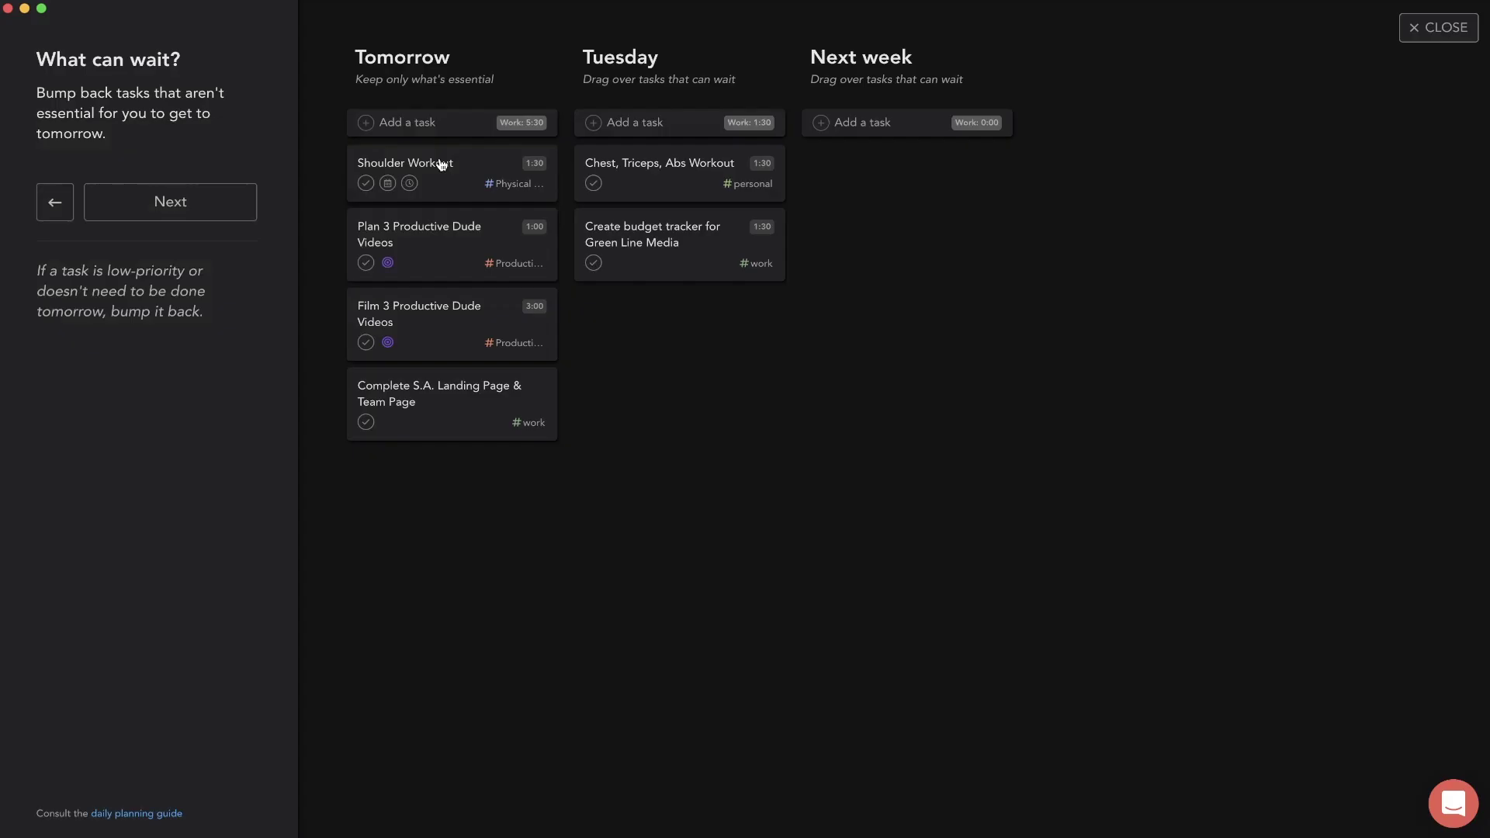
left_click(738, 190)
left_click(662, 275)
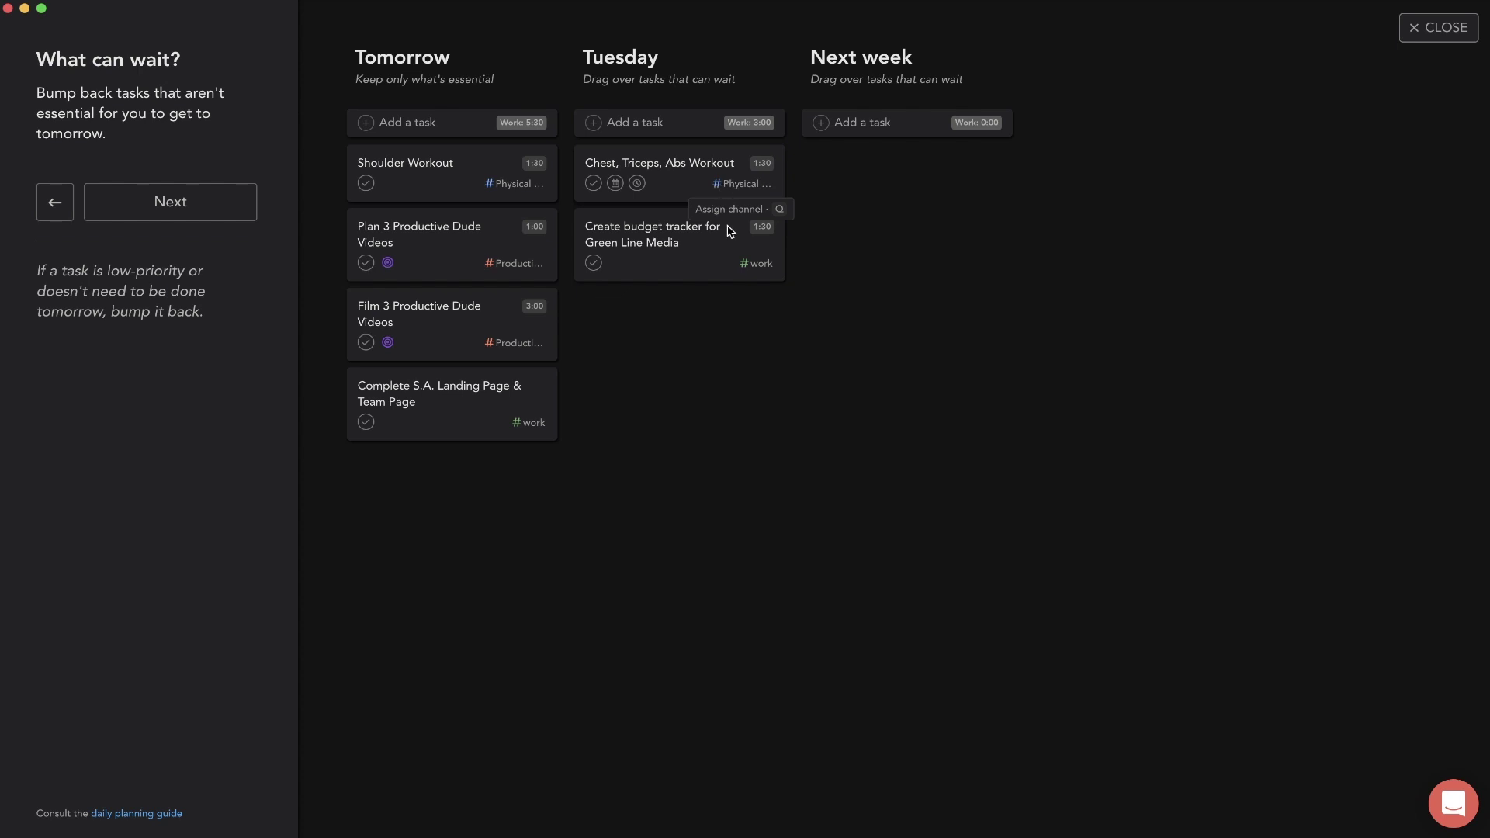
- Keep the budget tracker task in the work channel and advance to finalizing the plan
key("shift+3")
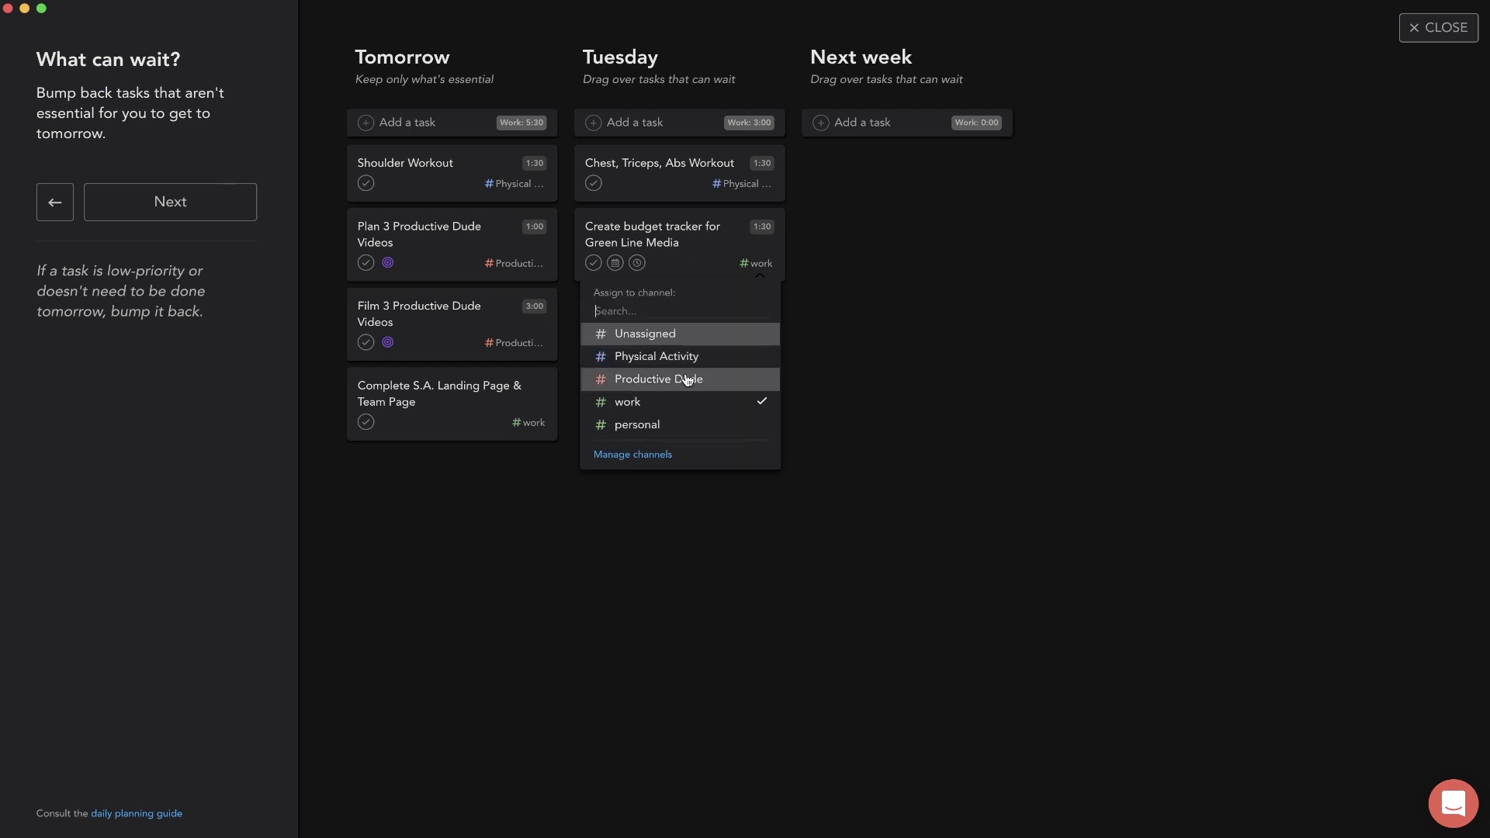
left_click(672, 426)
left_click(713, 263)
left_click(651, 404)
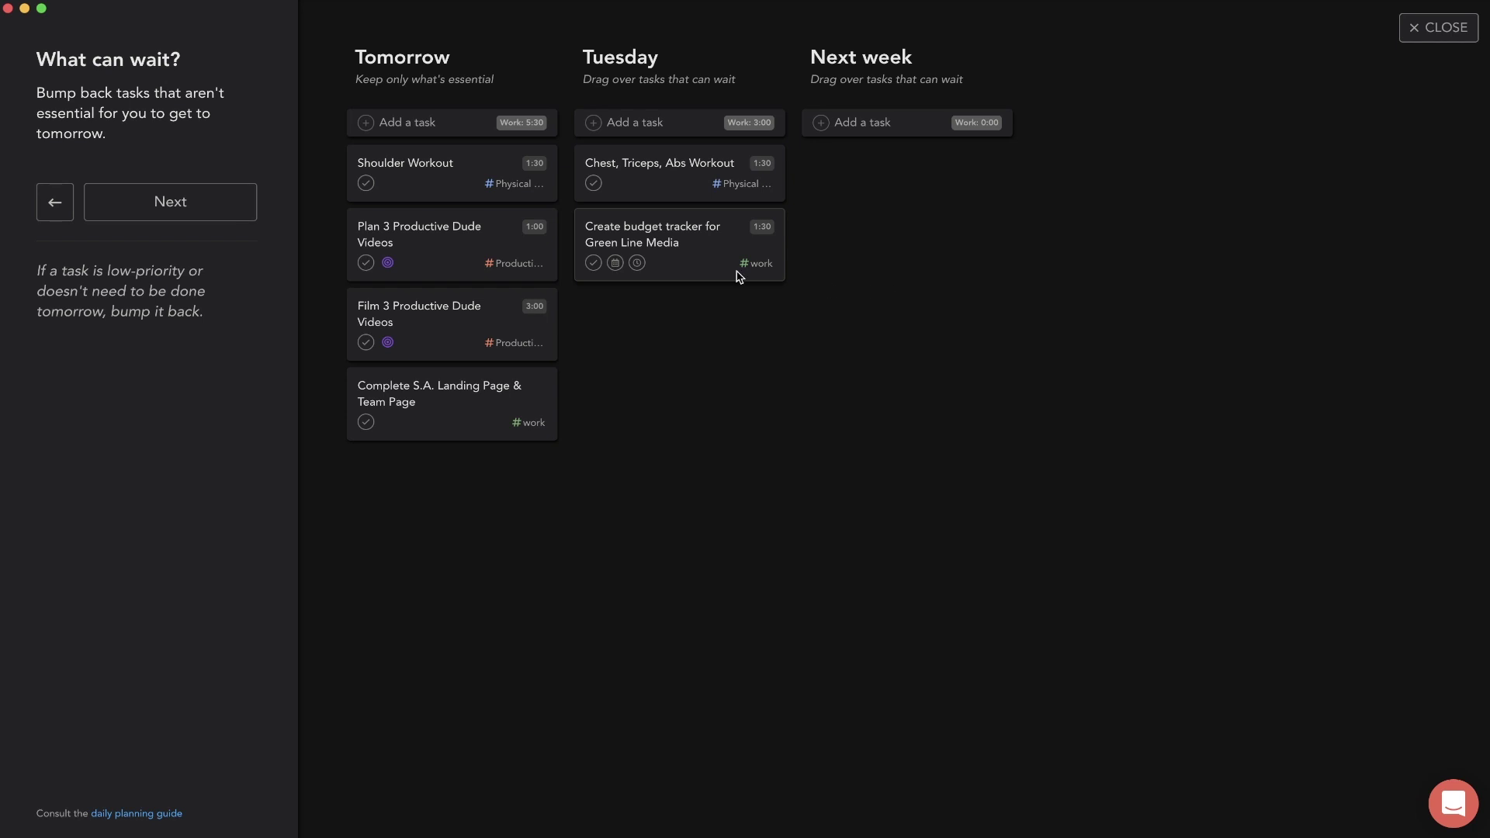
left_click(218, 207)
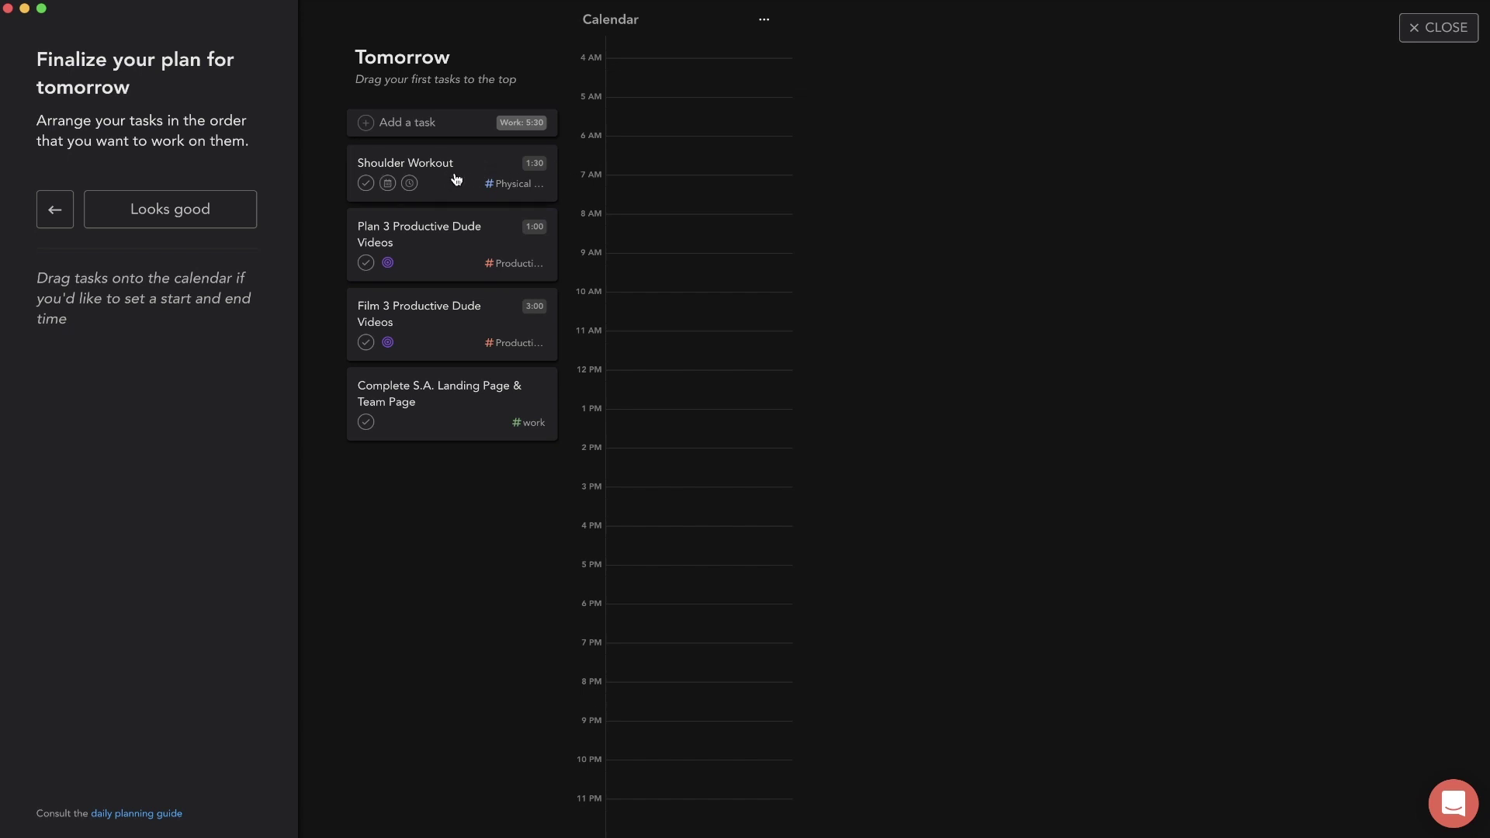
- Schedule Shoulder Workout at 8 AM, Plan 3 Productive Dude Videos mid-morning, and a 9:45 AM Shower event
left_click_drag(465, 178, 768, 223)
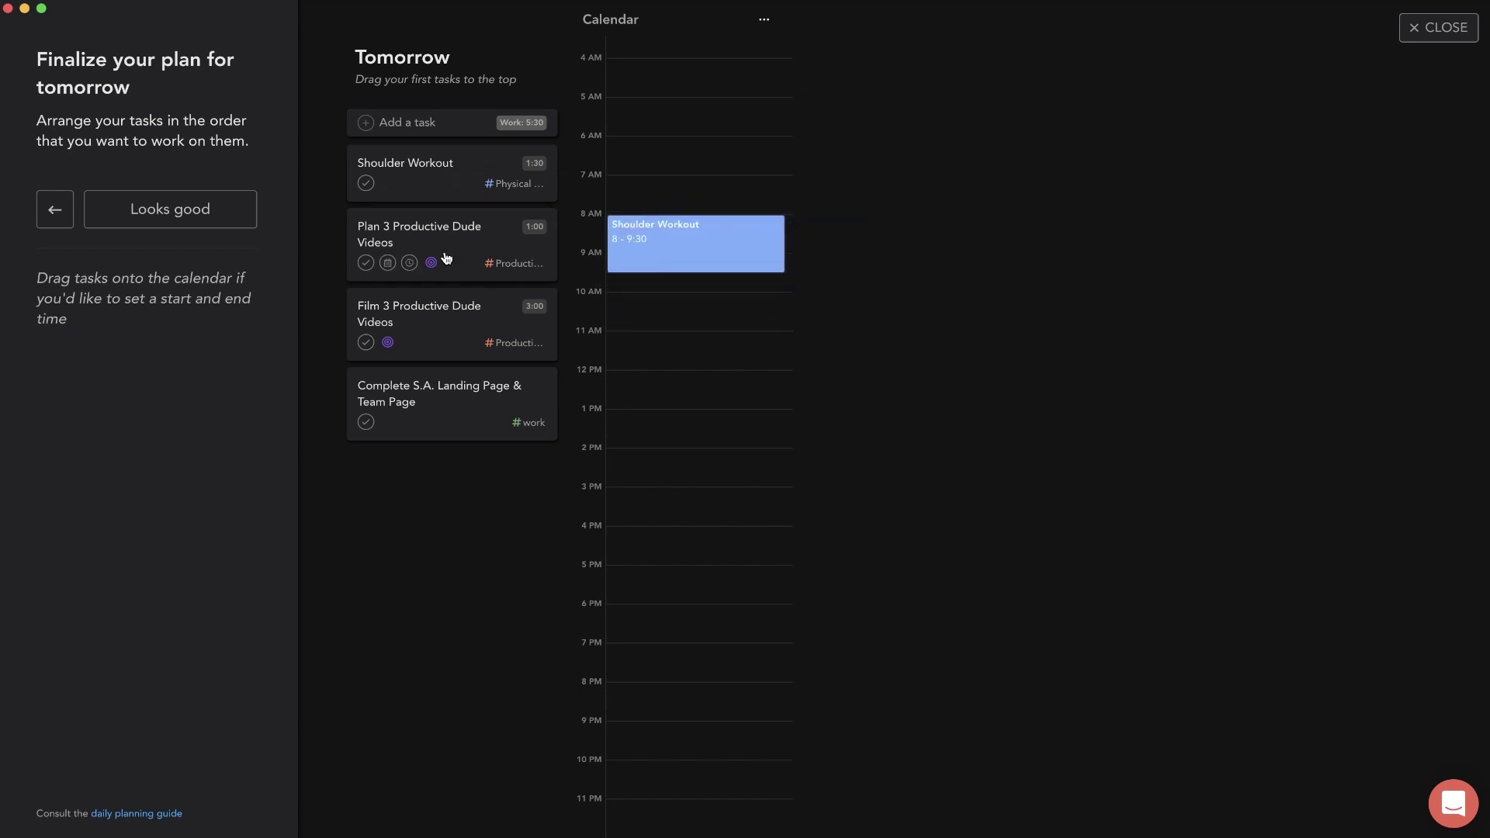
left_click_drag(487, 266, 771, 311)
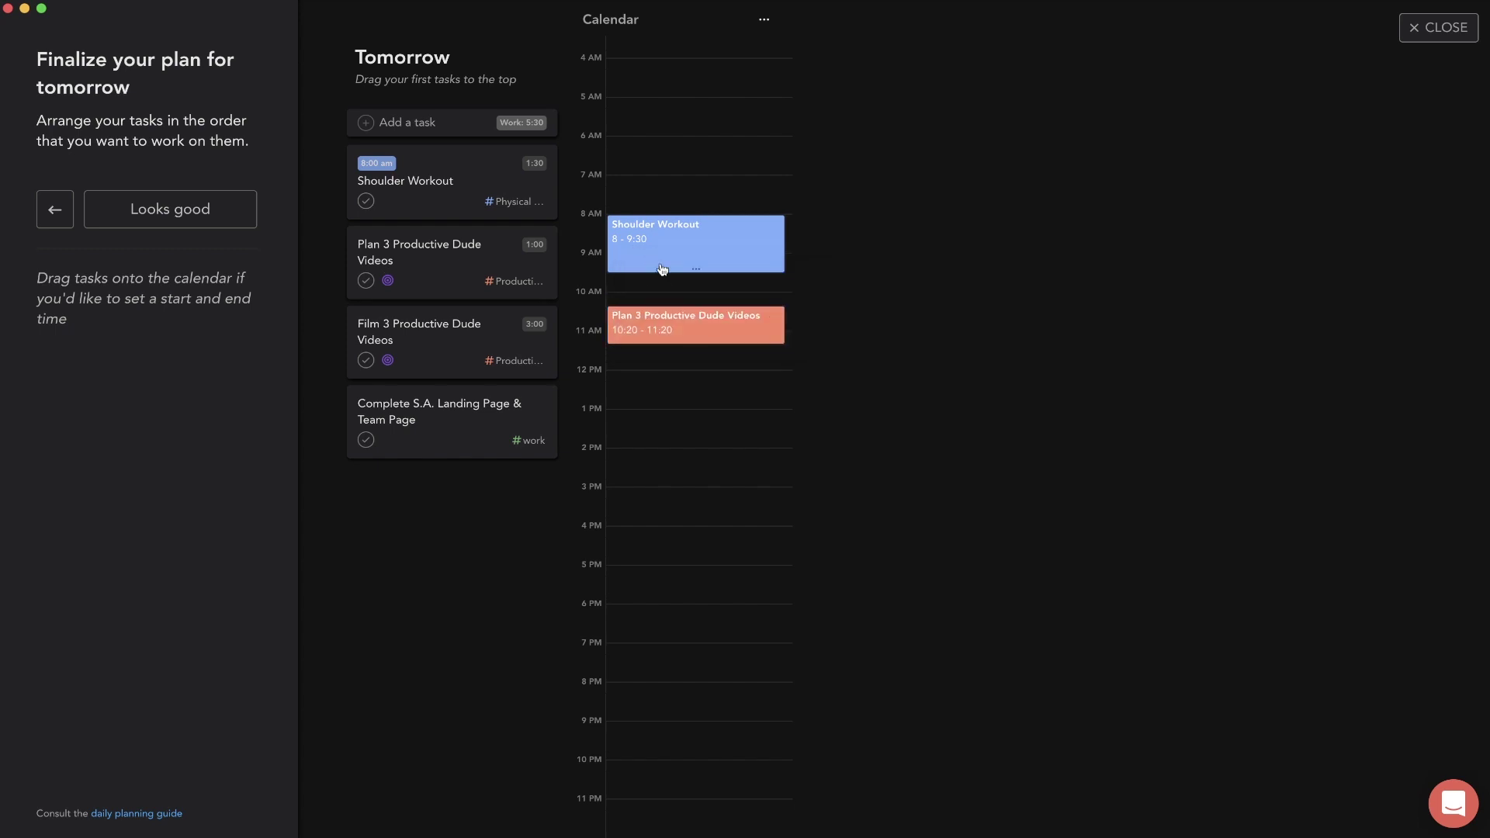
left_click(659, 288)
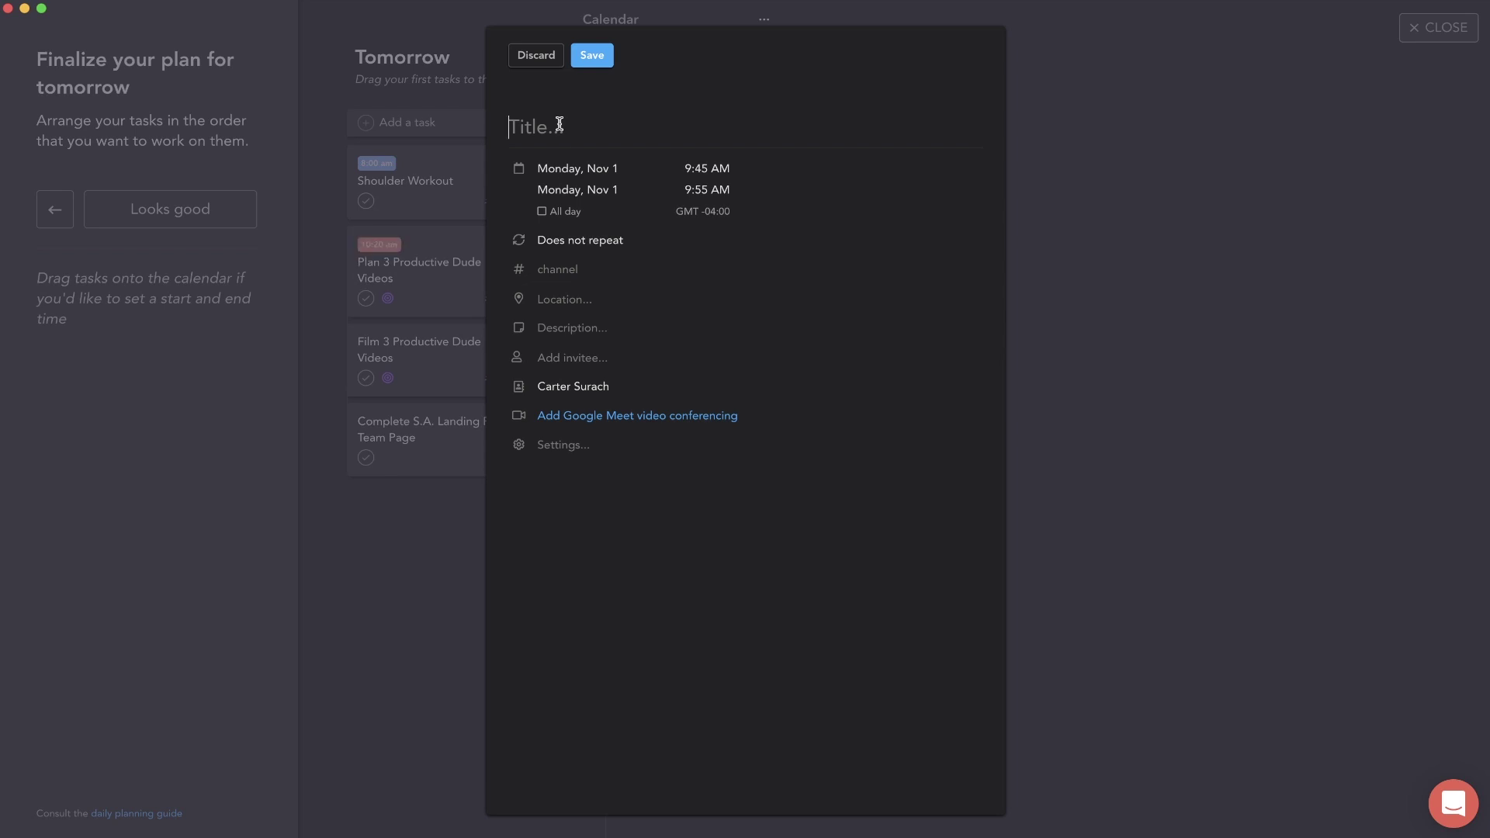
type("Breakast")
key("super+a")
key("BackSpace")
type("Shower")
left_click(589, 54)
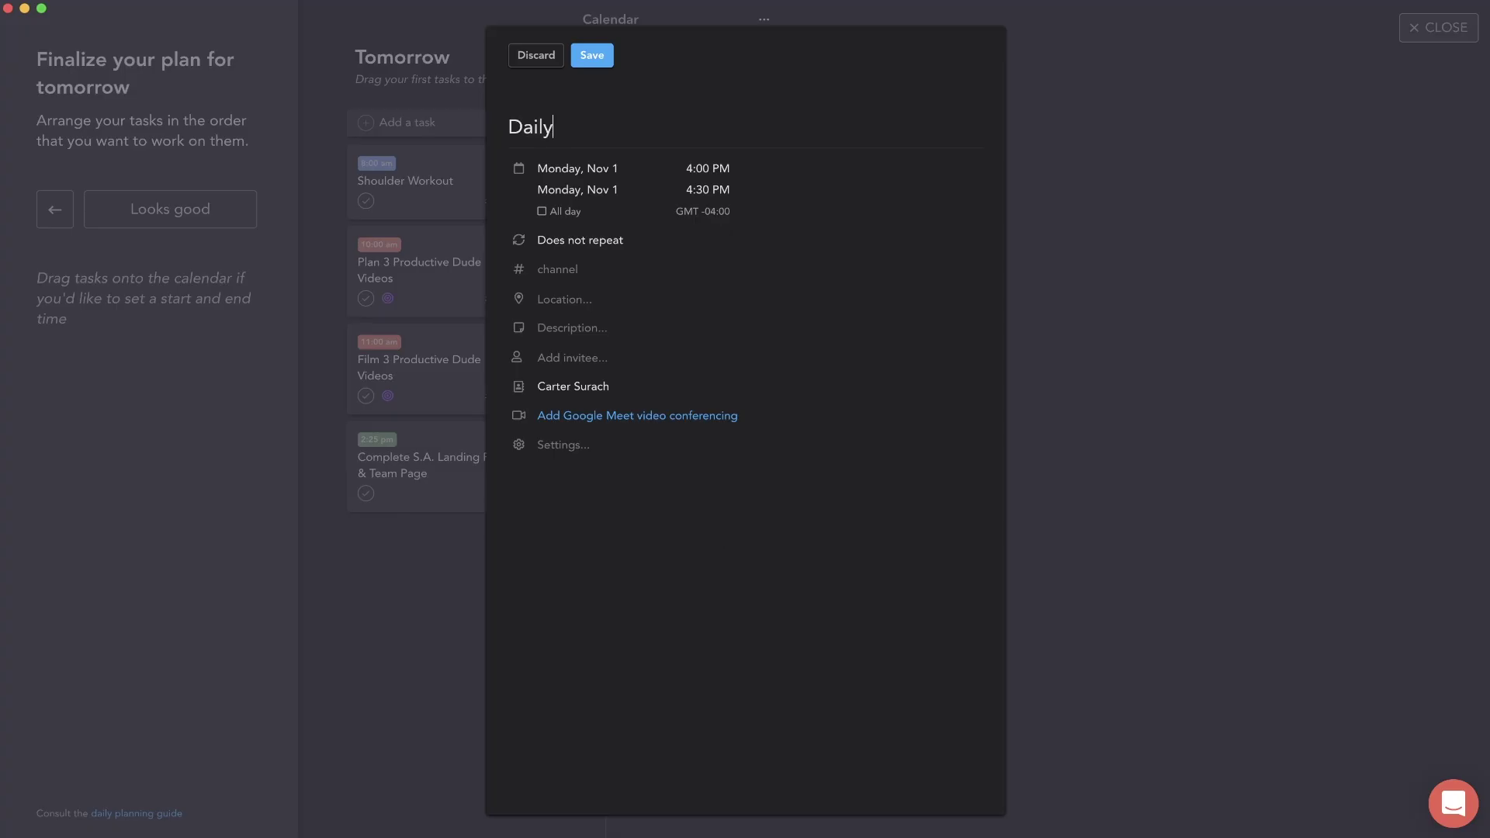
- Title the 4:00–4:30 PM event 'Plan Tomorrow Today' and save it
key("BackSpace")
key("BackSpace")
key("BackSpace")
key("BackSpace")
key("BackSpace")
type("Plan Tomorrow Today")
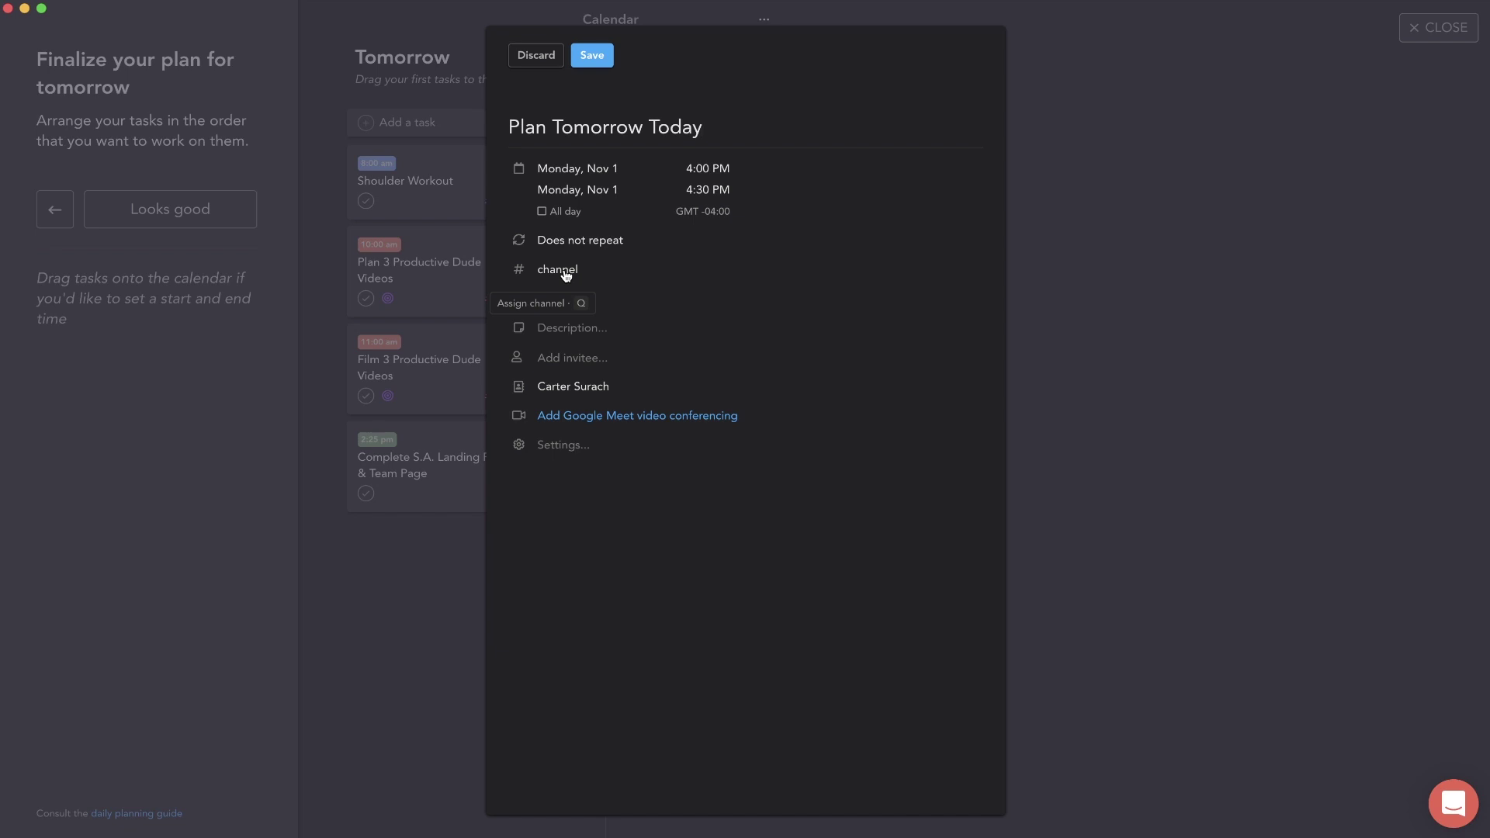
left_click(186, 207)
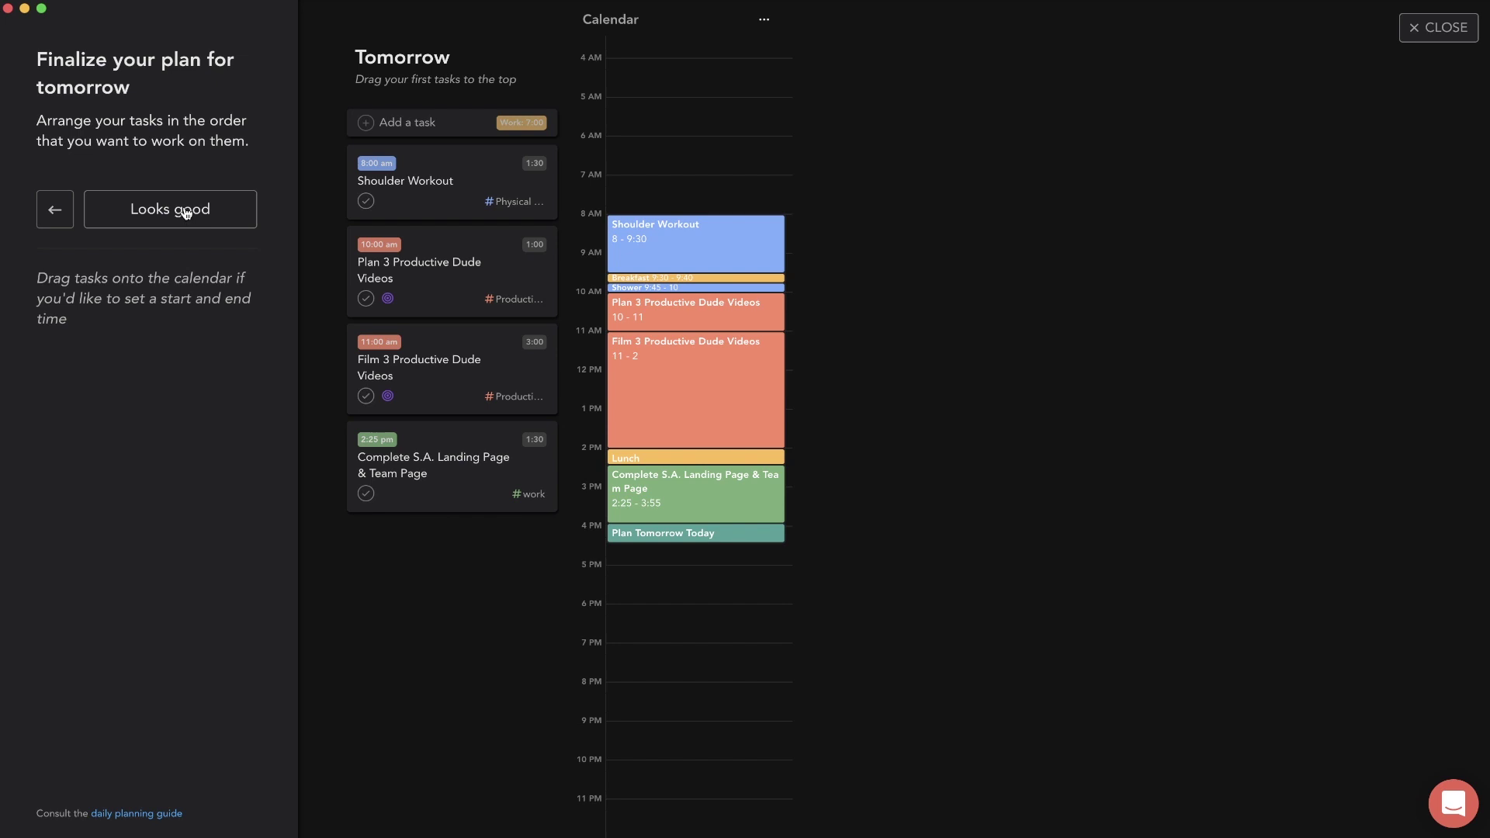
- Accept the finalized plan, then start and discard an empty Wednesday task
left_click(188, 203)
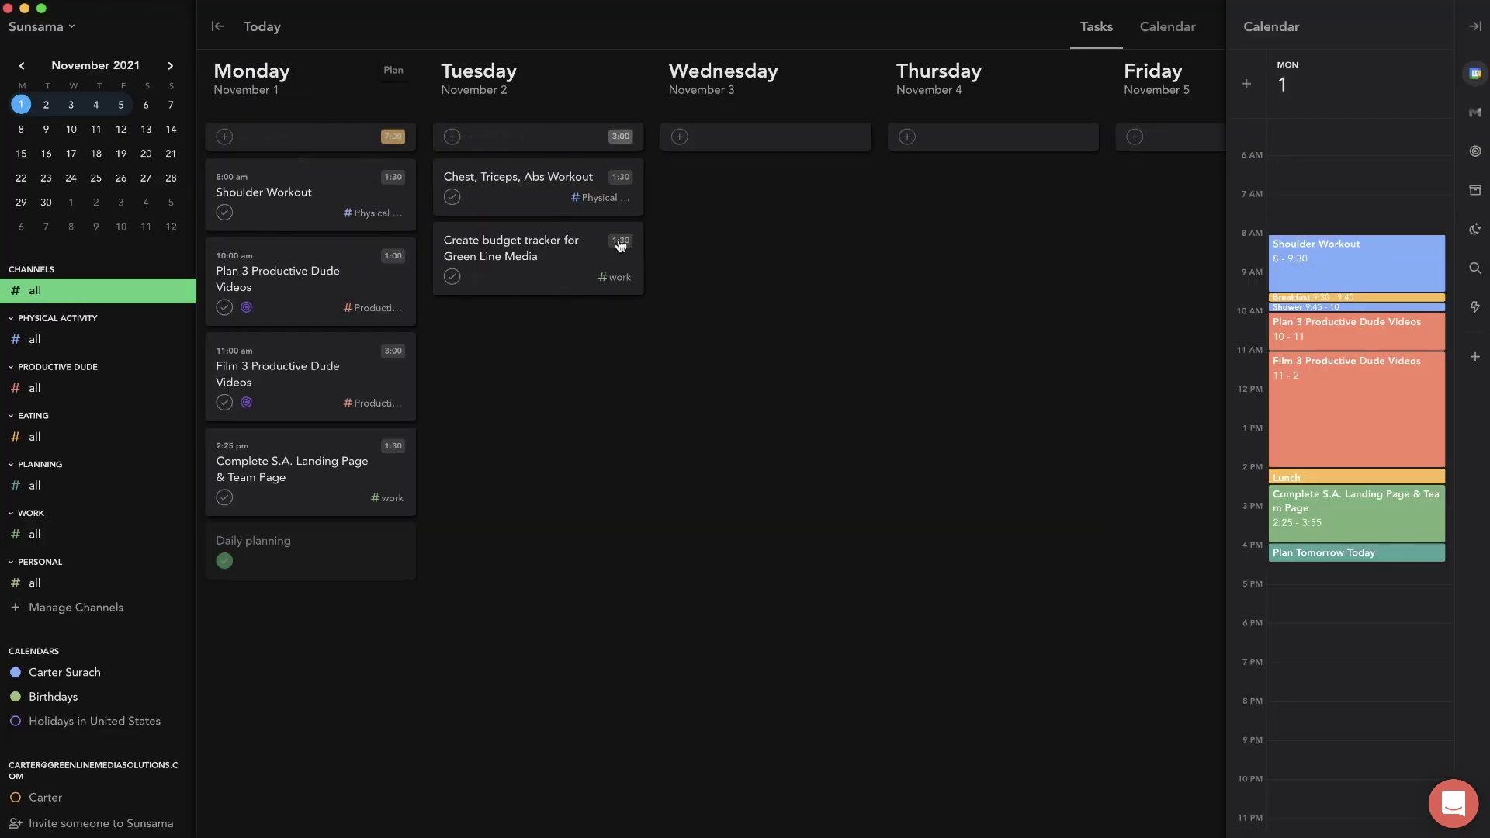
left_click(684, 139)
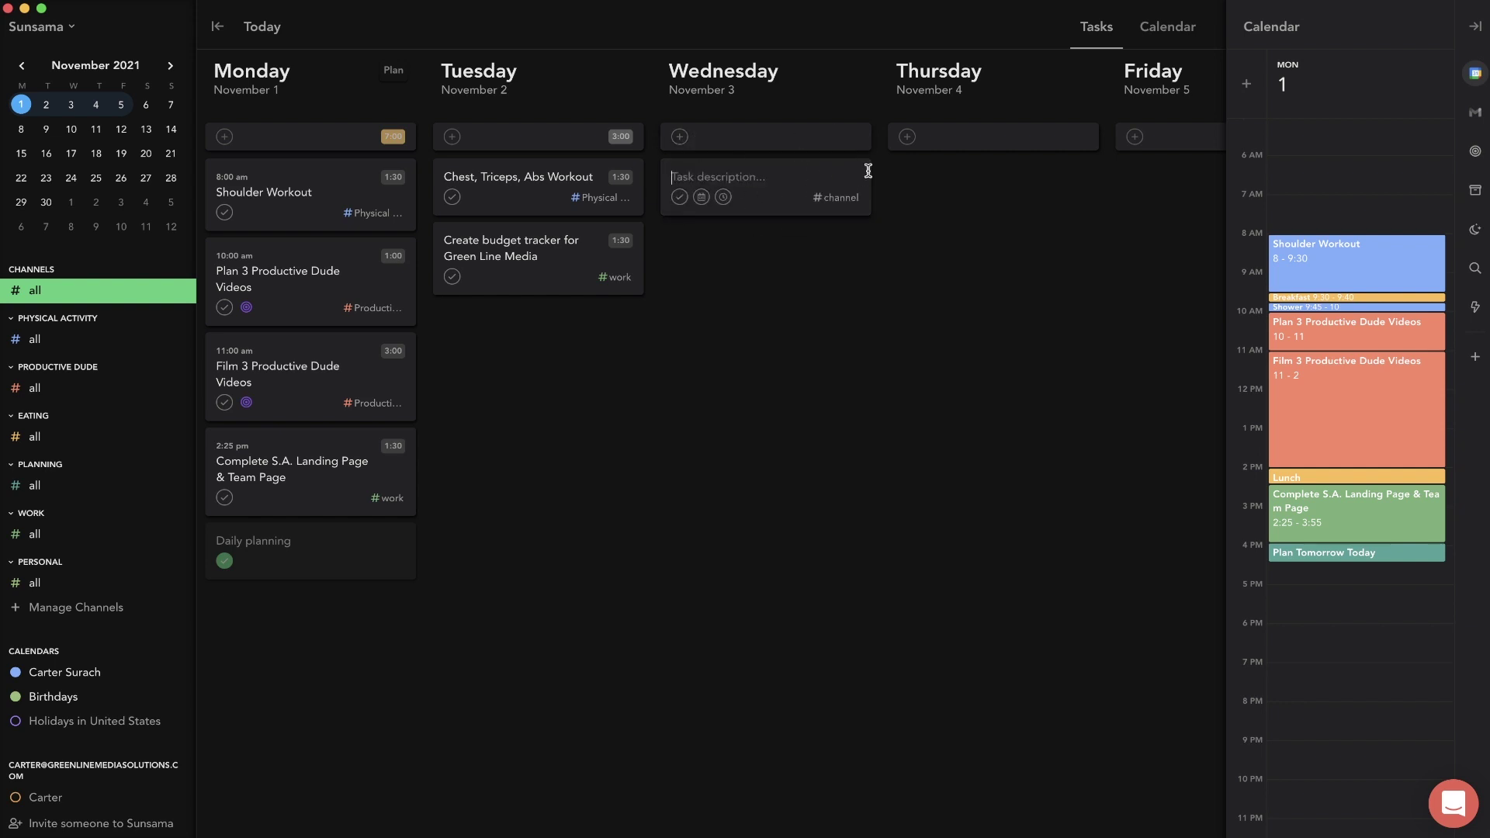
left_click(954, 225)
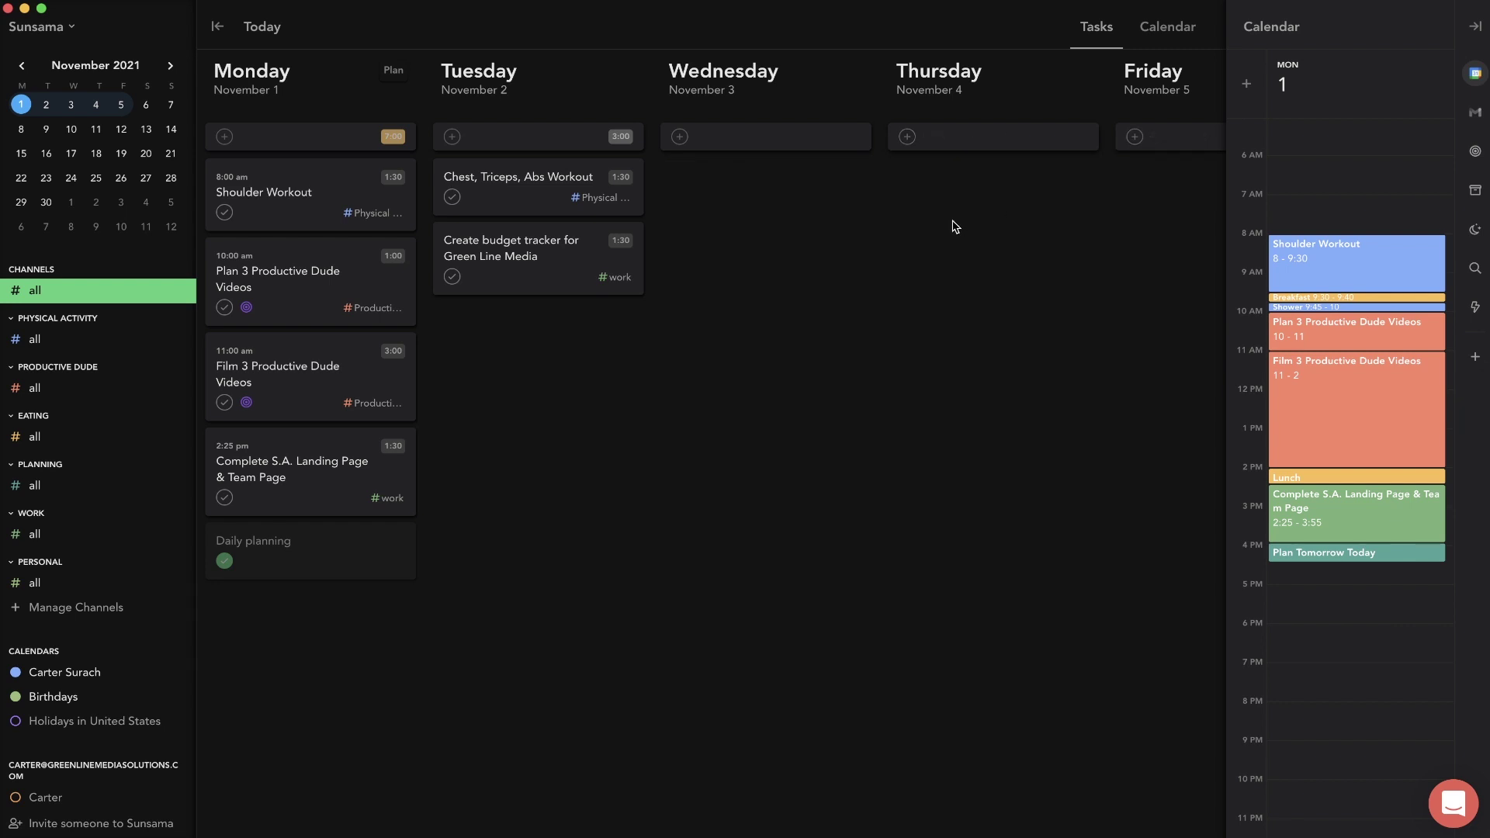
- Open the Sunsama workspace dropdown at the top left
left_click(72, 30)
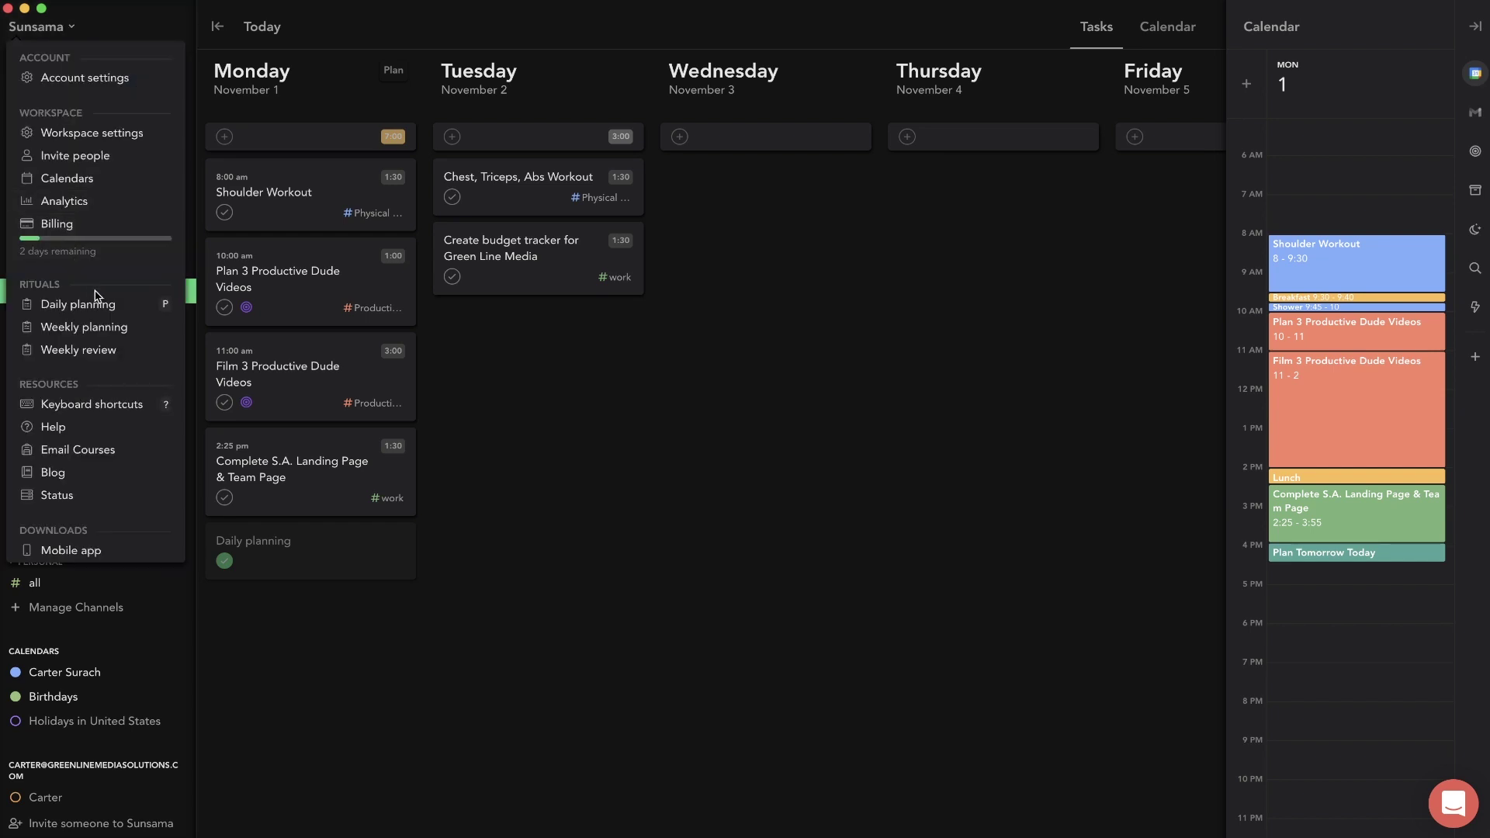